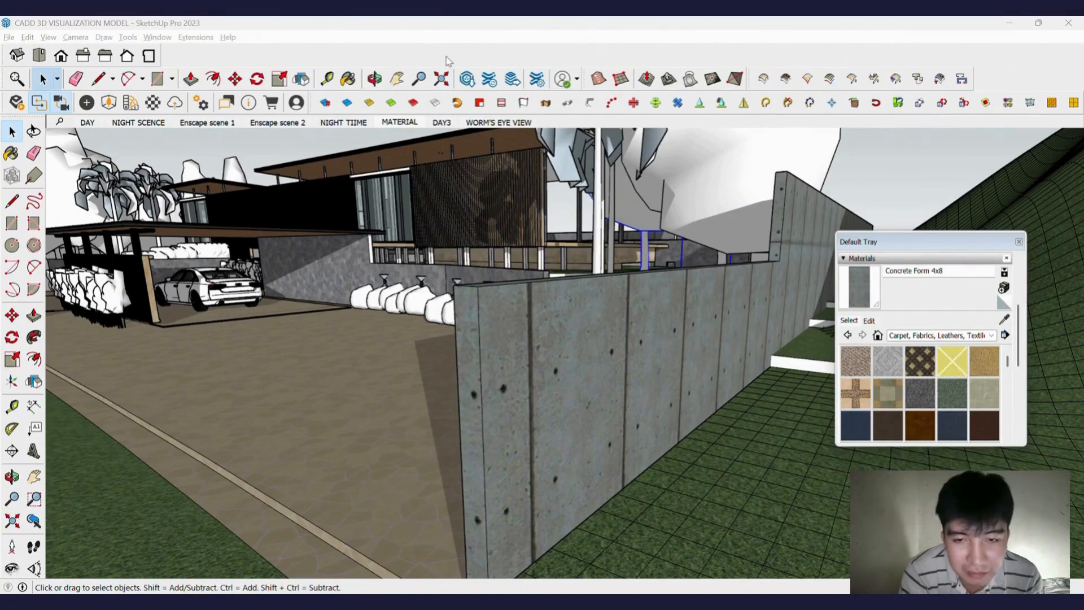
Launch Enscape in a separate window and snap it beside the SketchUp window in a split-screen layout.
click(18, 106)
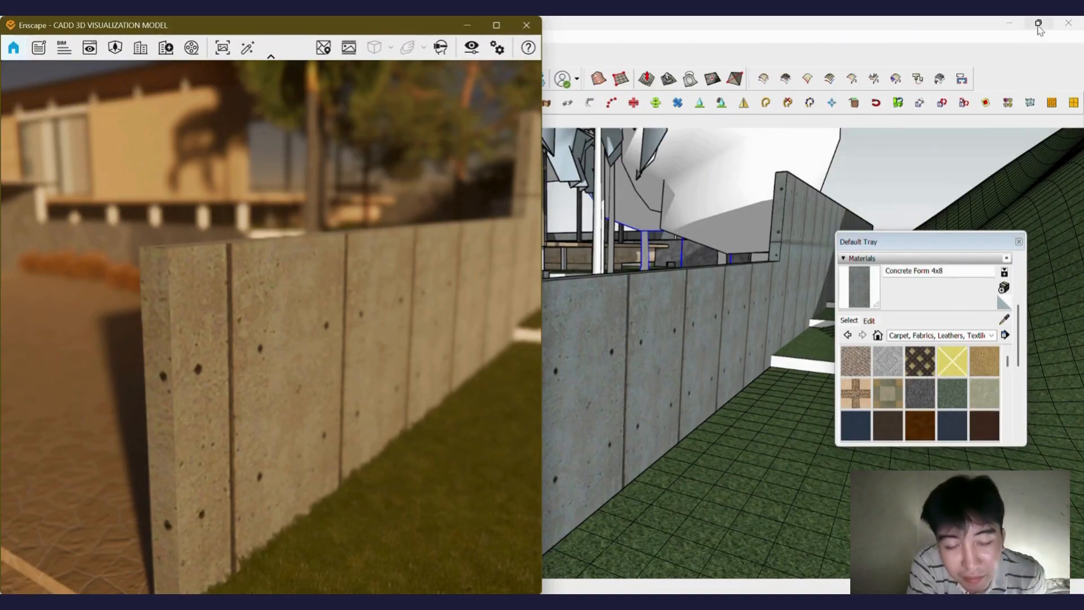
mouse_move(1040, 30)
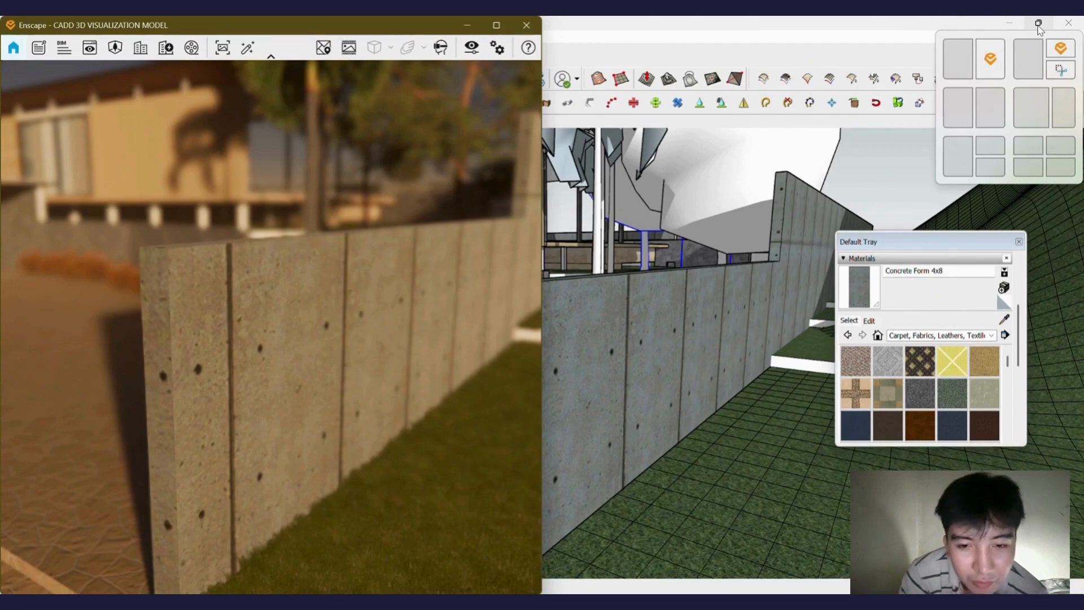
click(997, 62)
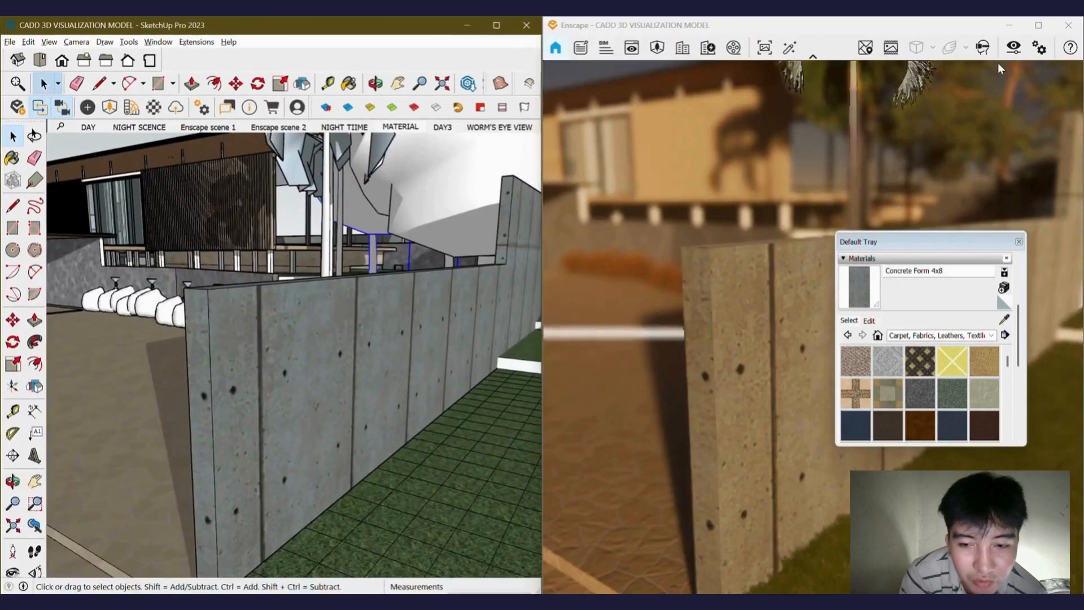
Open the Enscape window settings and review the Preferences page, then minimize the settings dialog.
scroll(302, 357, down, 3)
mouse_move(302, 356)
middle_down()
mouse_move(371, 366)
mouse_move(342, 354)
middle_up()
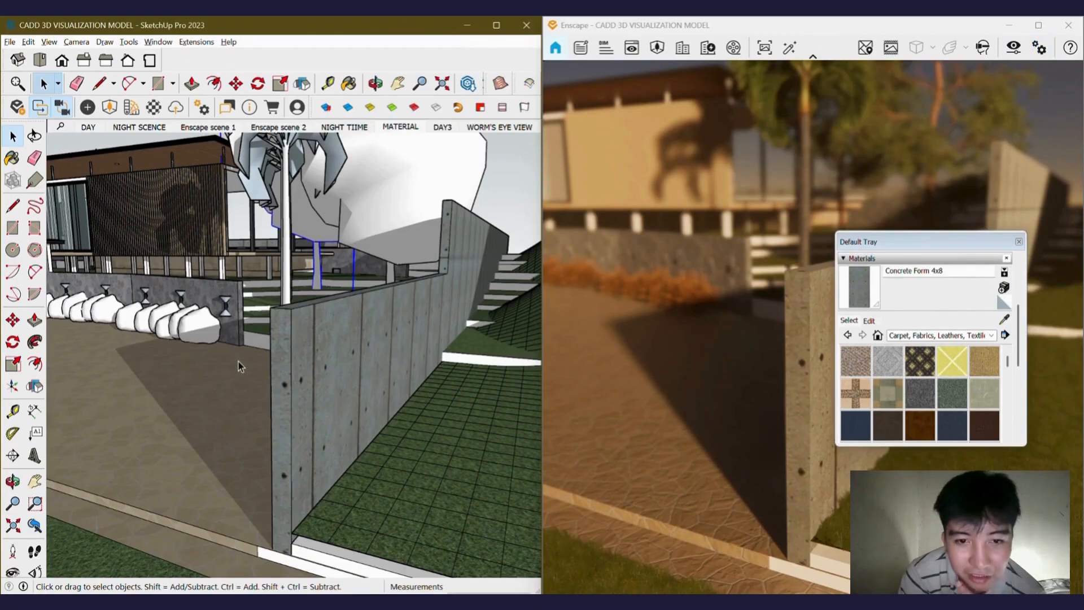
click(1039, 48)
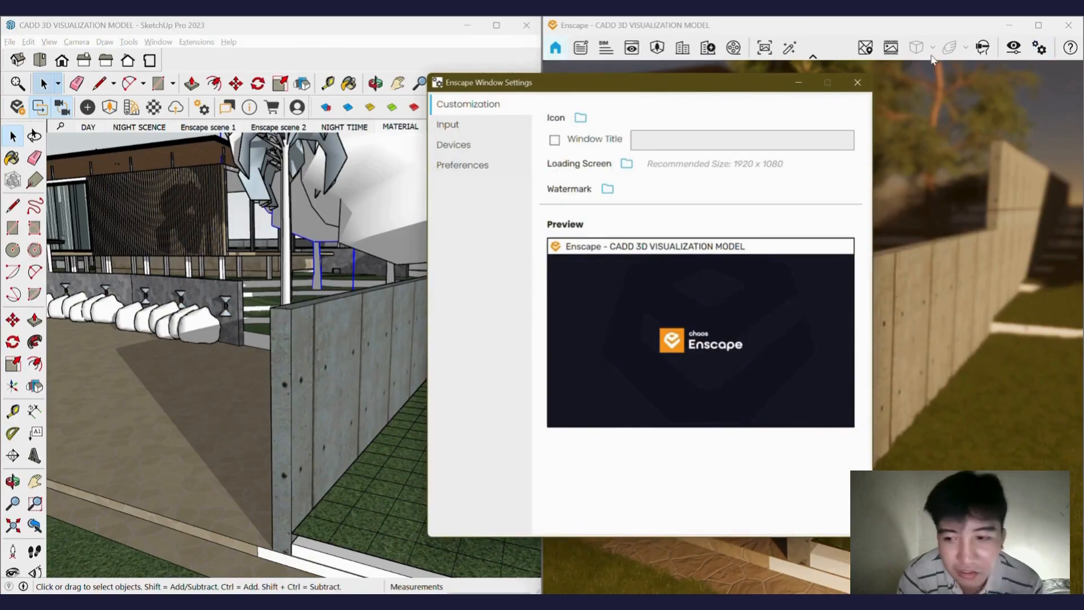
click(467, 171)
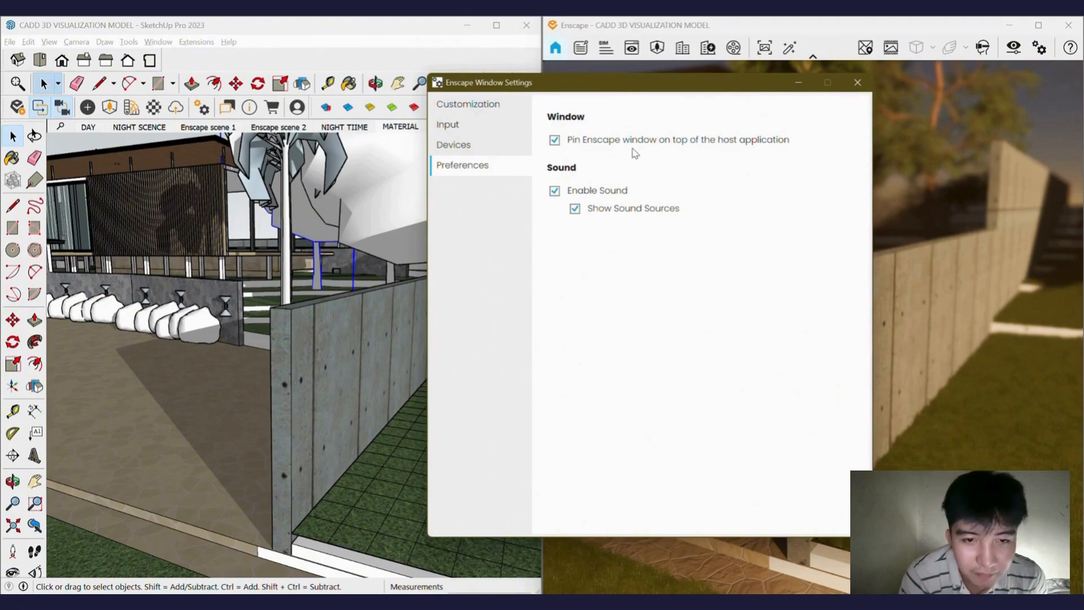
click(798, 83)
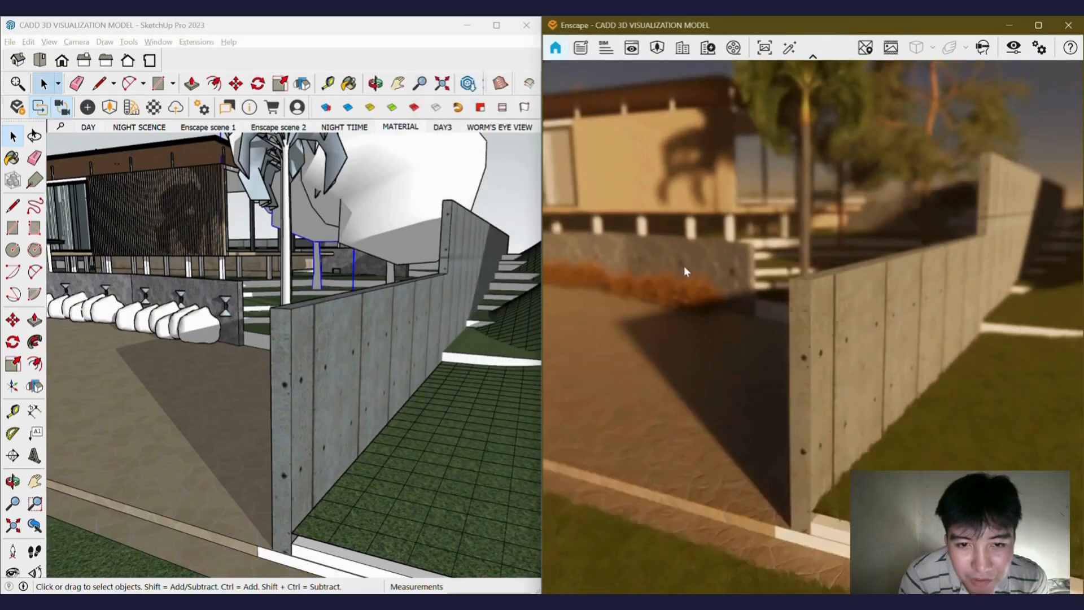
Resize the Enscape window into a small floating preview and position it over the SketchUp model view.
click(377, 66)
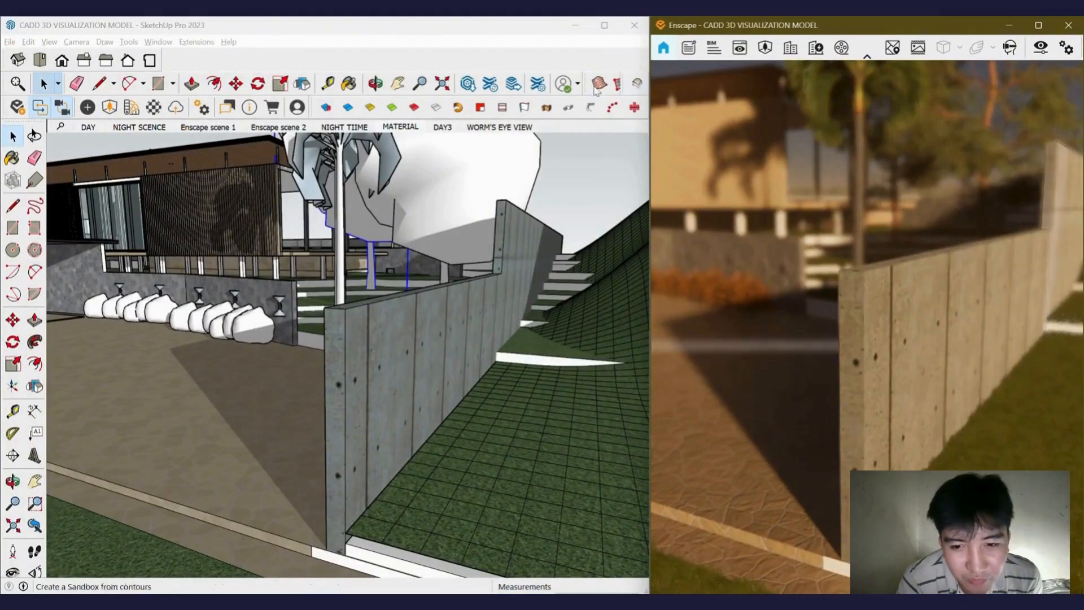
mouse_move(771, 32)
mouse_down()
mouse_move(588, 90)
mouse_move(492, 90)
mouse_up()
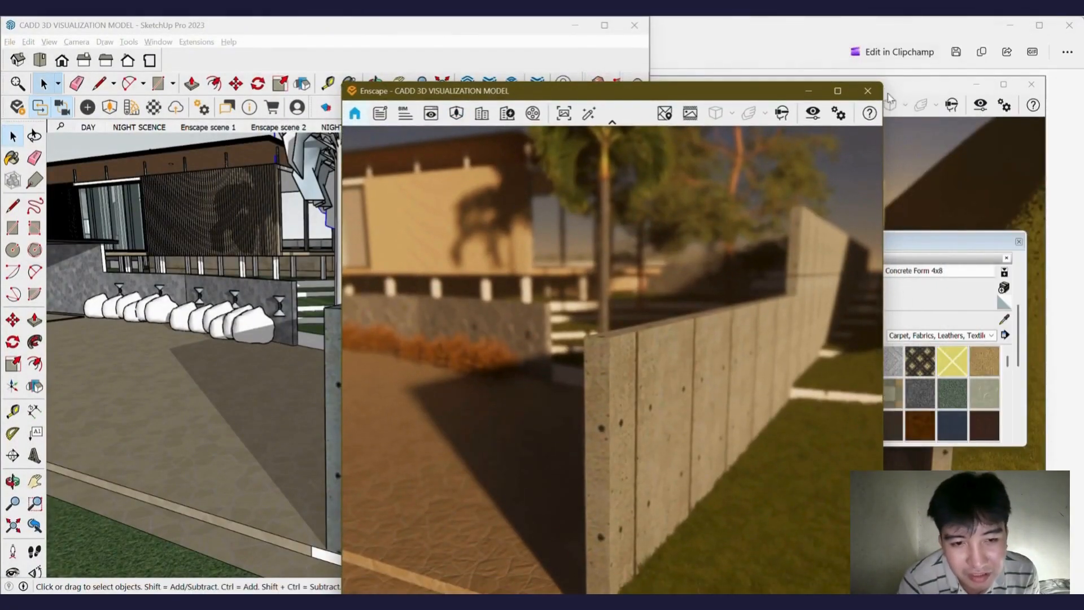
mouse_move(884, 83)
mouse_down()
mouse_move(822, 144)
mouse_move(614, 236)
mouse_up()
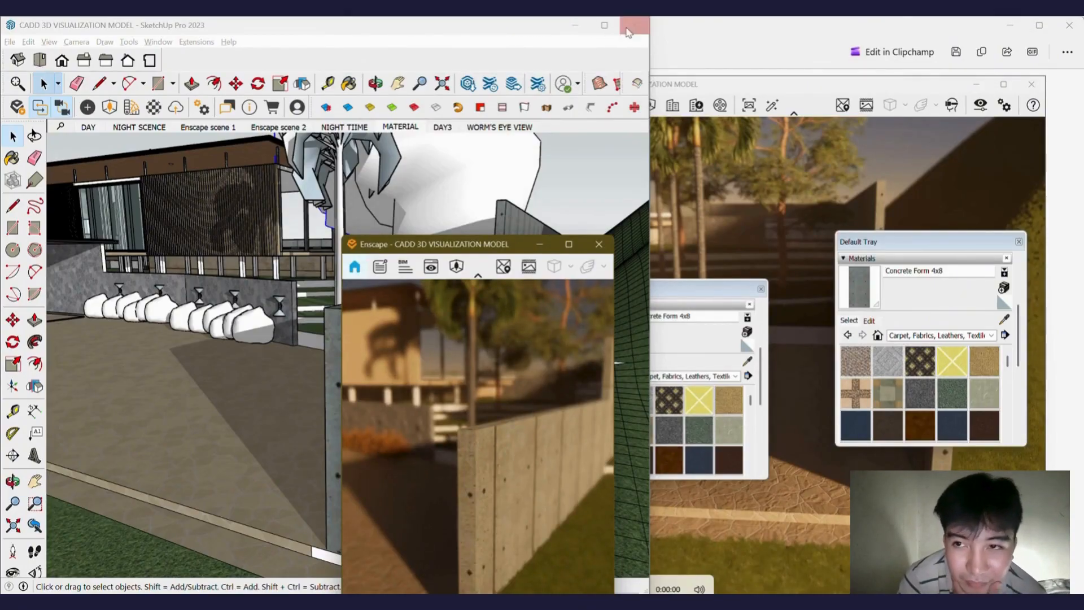
drag(516, 239, 524, 185)
Paint the end face of the concrete wall with the Carpet Berber Multi material using the Paint Bucket.
scroll(249, 315, down, 5)
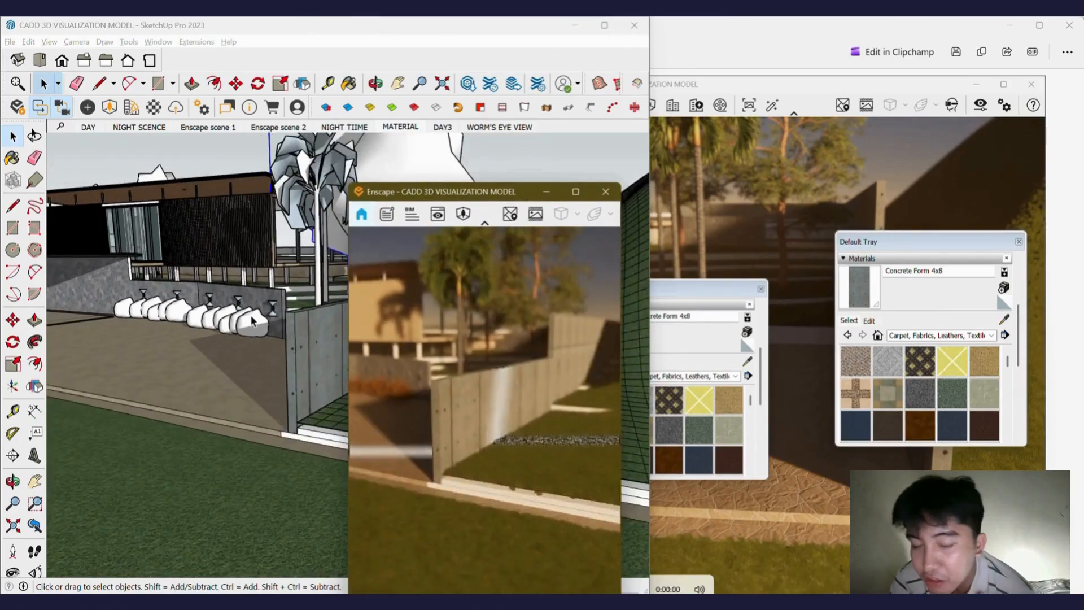
scroll(188, 341, up, 6)
mouse_move(187, 341)
middle_down()
mouse_move(240, 361)
mouse_move(291, 407)
mouse_move(294, 446)
mouse_move(322, 423)
mouse_move(306, 424)
middle_up()
middle_drag(295, 378, 247, 385)
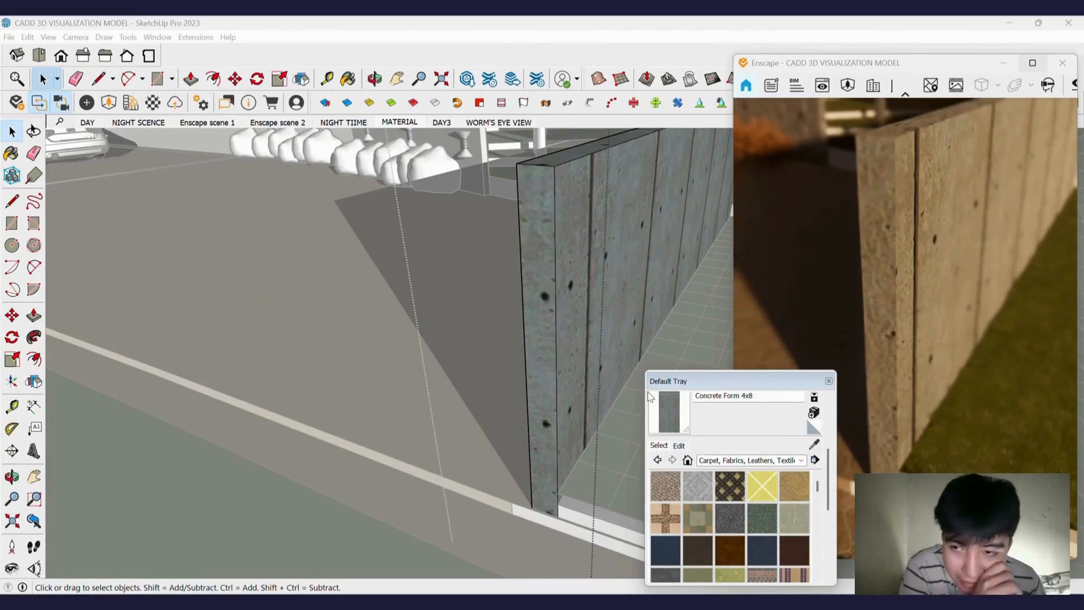
scroll(543, 373, up, 3)
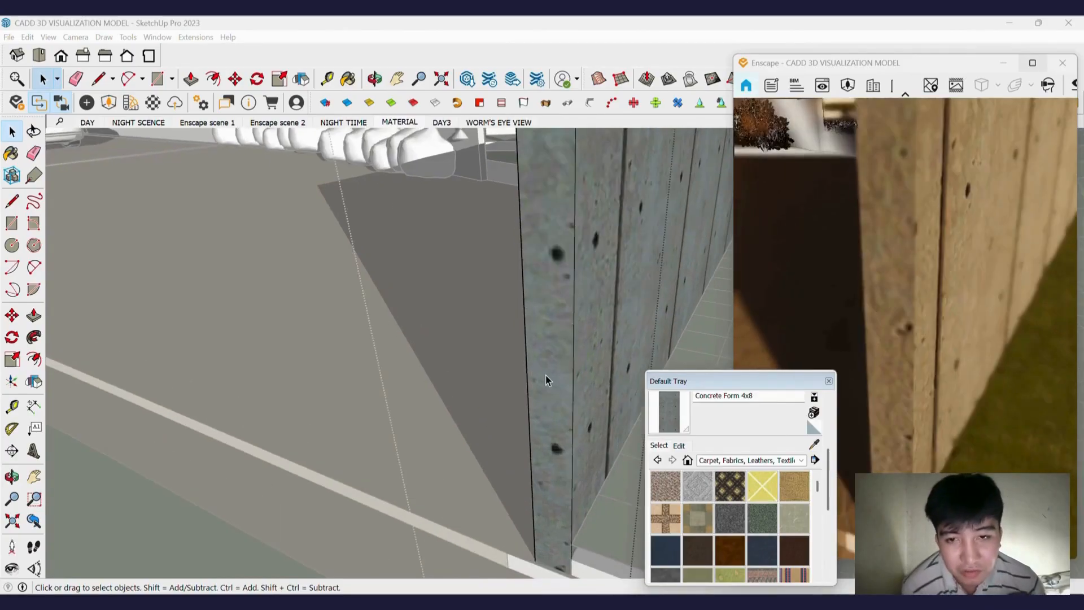
click(547, 375)
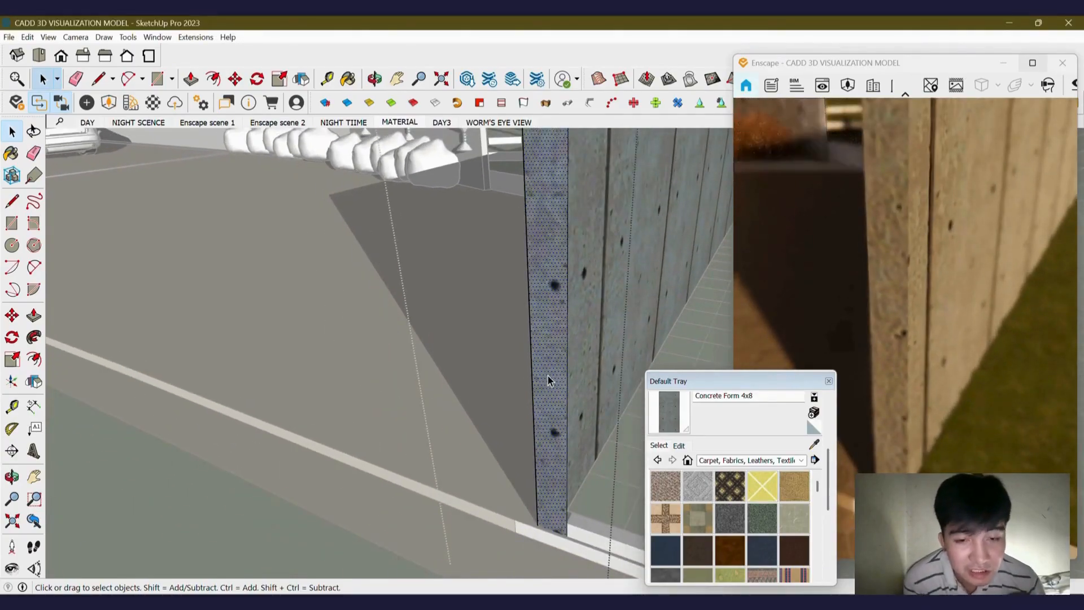
scroll(548, 375, down, 1)
mouse_move(548, 375)
middle_down()
mouse_move(550, 348)
mouse_move(558, 396)
middle_up()
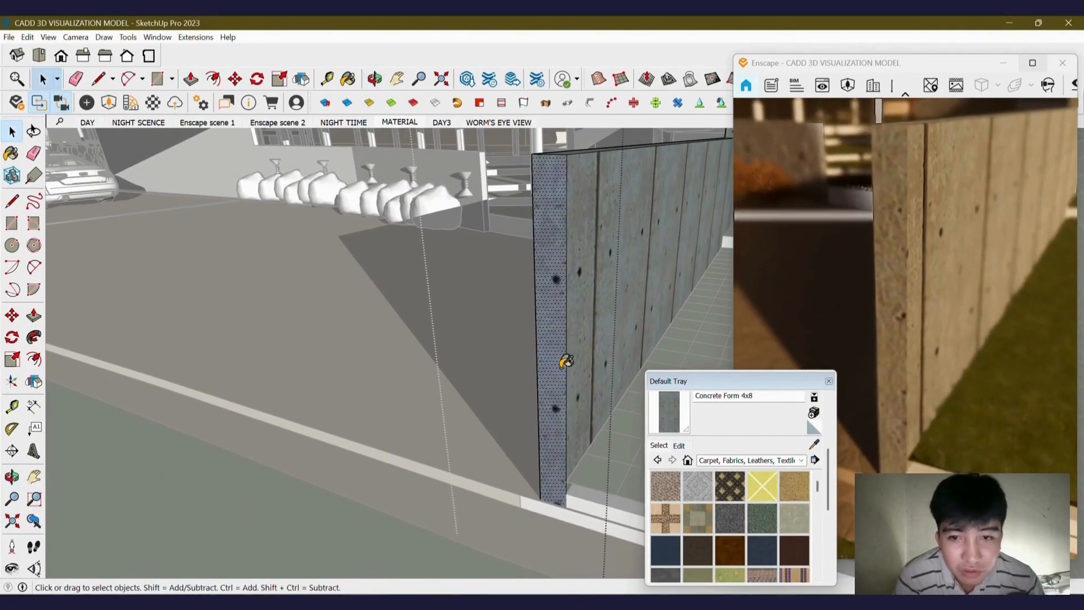
key(b)
scroll(559, 399, up, 1)
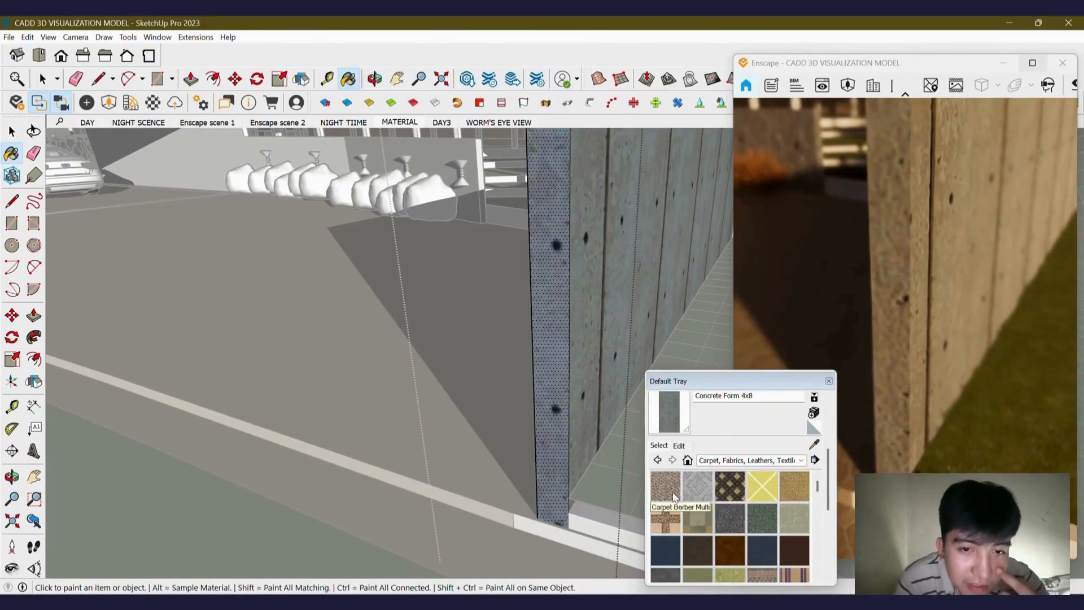
click(666, 487)
scroll(554, 395, up, 2)
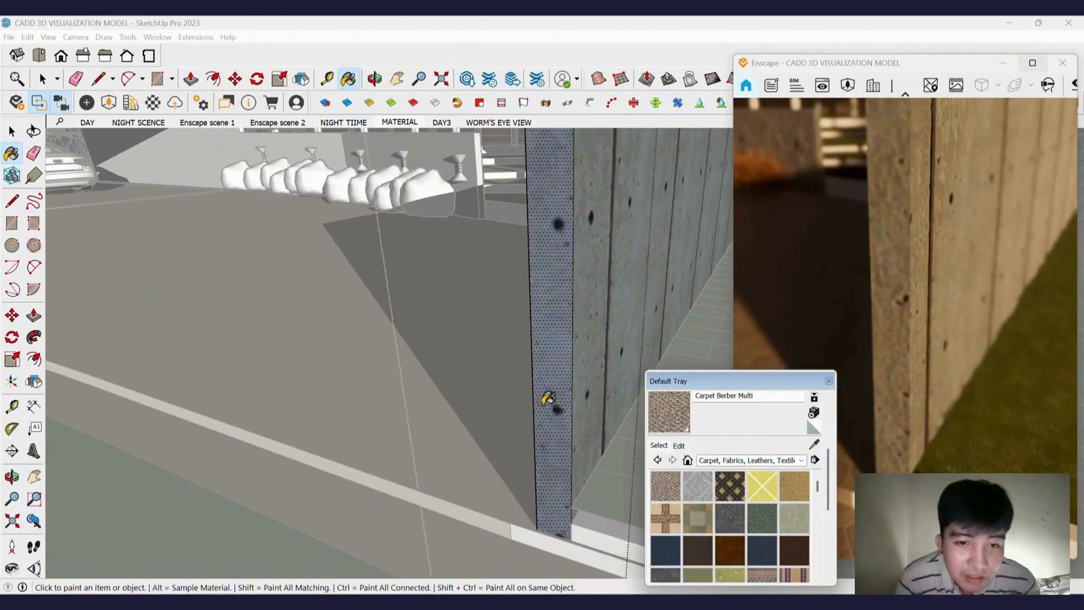
click(565, 457)
Open the Enscape Material Editor for the Carpet Berber Multi material and move the editor beside the viewport.
scroll(564, 456, down, 3)
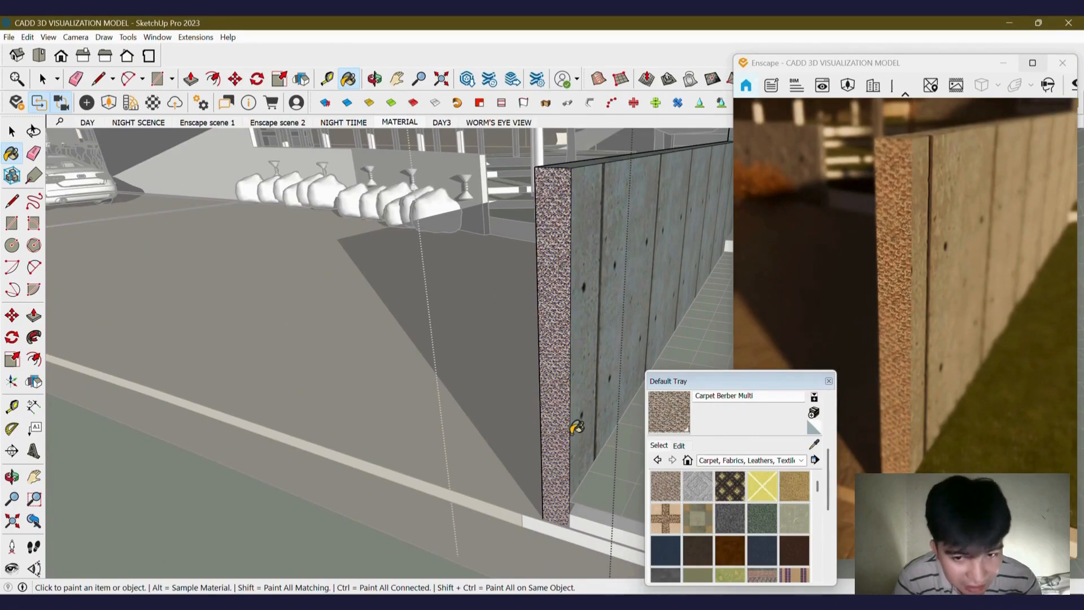
scroll(570, 406, down, 3)
key(space)
mouse_move(506, 383)
middle_down()
mouse_move(473, 363)
mouse_move(516, 380)
mouse_move(500, 366)
mouse_move(438, 346)
middle_up()
scroll(500, 365, up, 2)
scroll(500, 365, up, 1)
scroll(501, 365, down, 1)
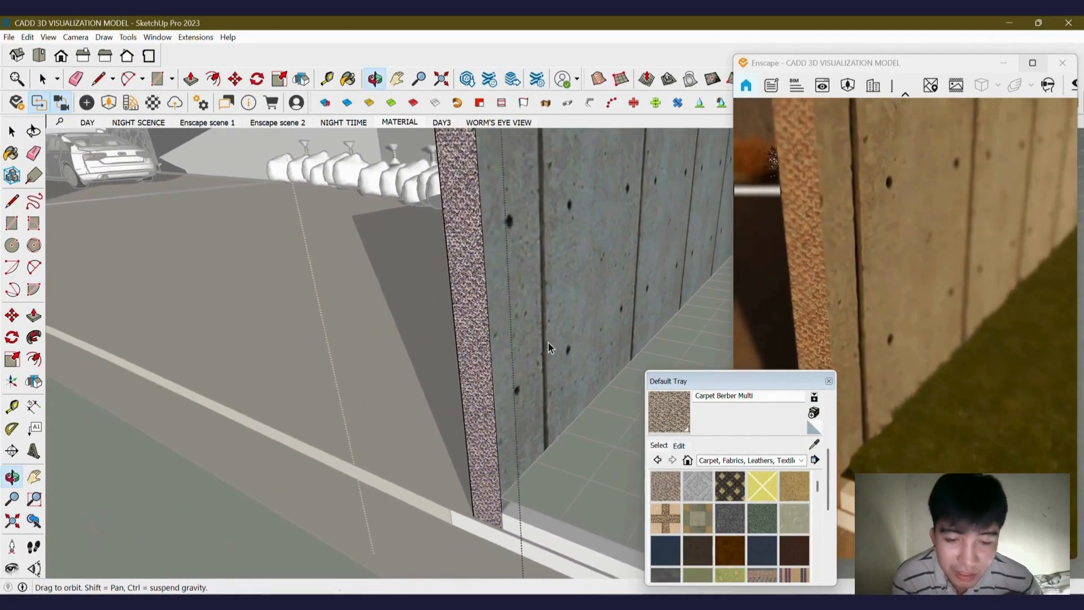
middle_drag(548, 345, 530, 339)
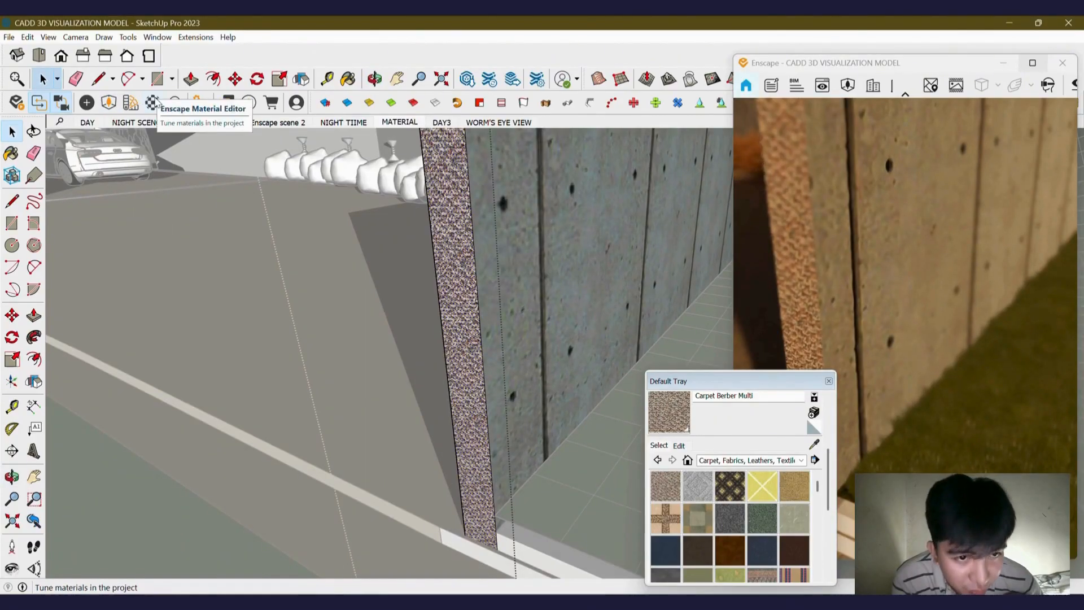
click(153, 103)
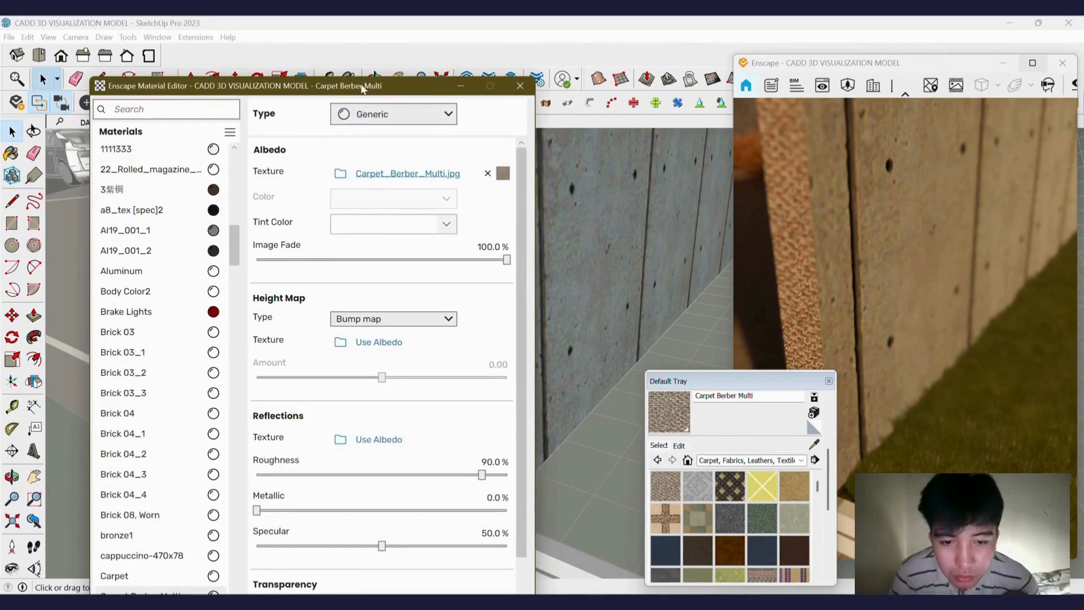
drag(366, 87, 361, 59)
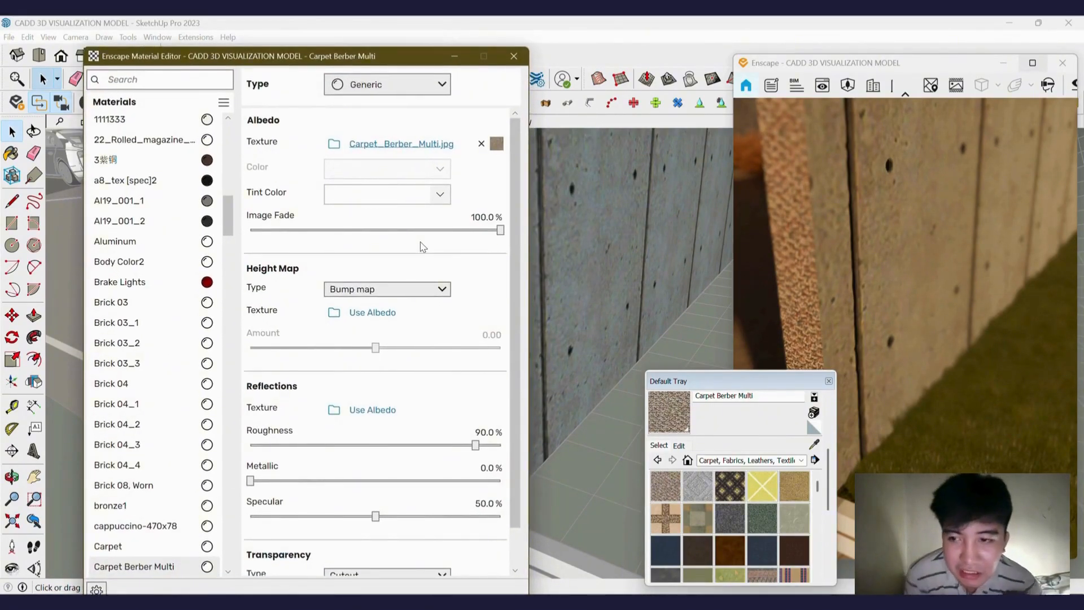
Sample the wall's Concrete Form 4x8 material so it loads into the Enscape Material Editor.
mouse_move(565, 330)
middle_down()
mouse_move(600, 314)
mouse_move(700, 334)
mouse_move(686, 336)
middle_up()
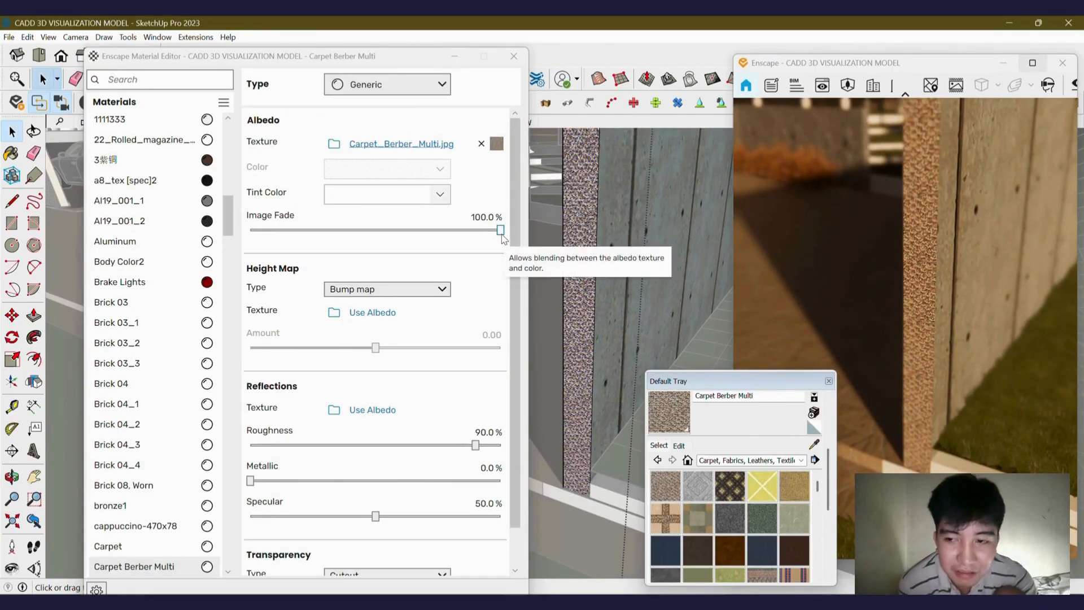
scroll(418, 253, down, 1)
scroll(417, 253, up, 1)
mouse_move(585, 253)
middle_down()
mouse_move(639, 303)
mouse_move(621, 317)
middle_up()
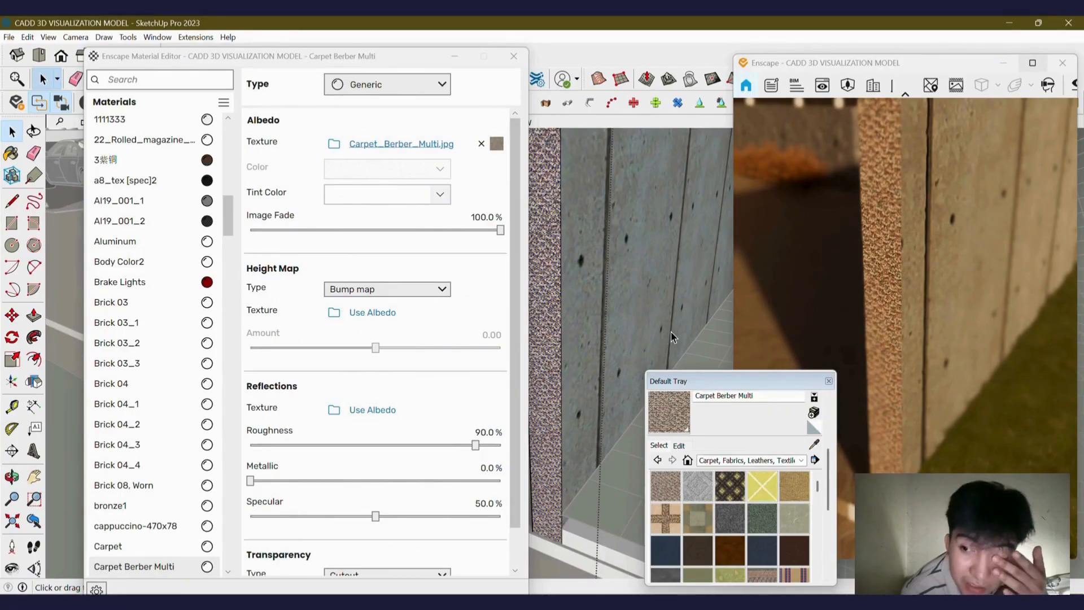
click(633, 290)
key(b)
alt+click(644, 300)
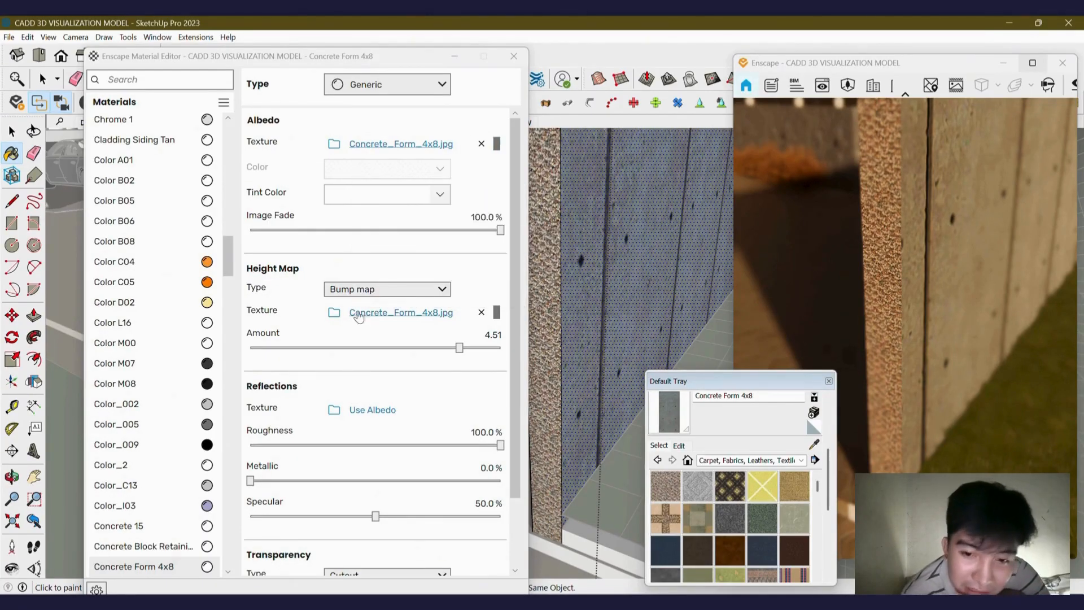
Lower the concrete's Image Fade to 75.6% and set its bump map Amount to -5.62.
drag(500, 235, 441, 236)
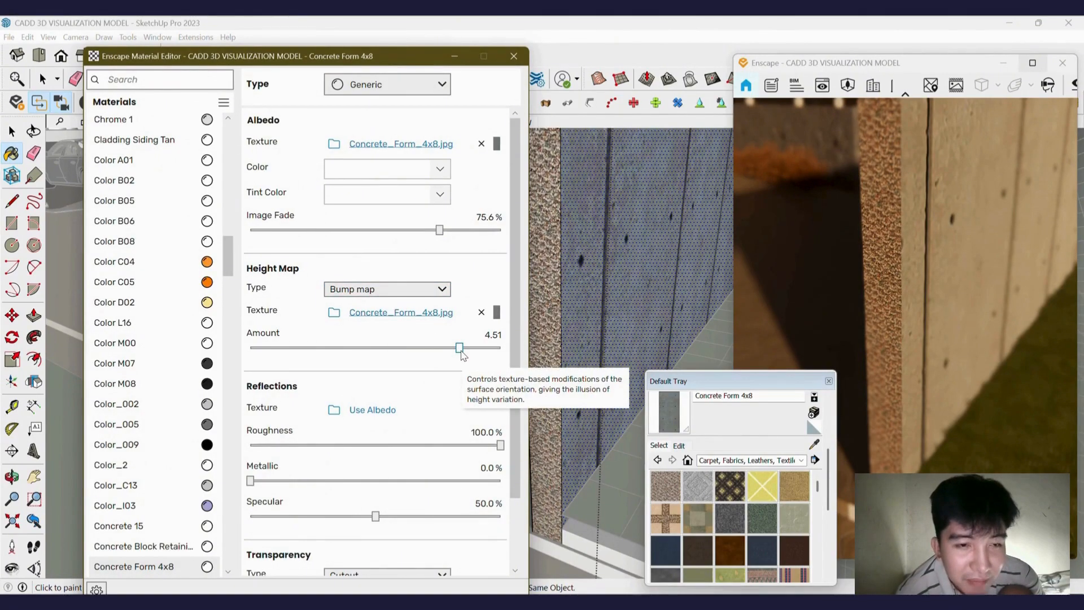
click(432, 290)
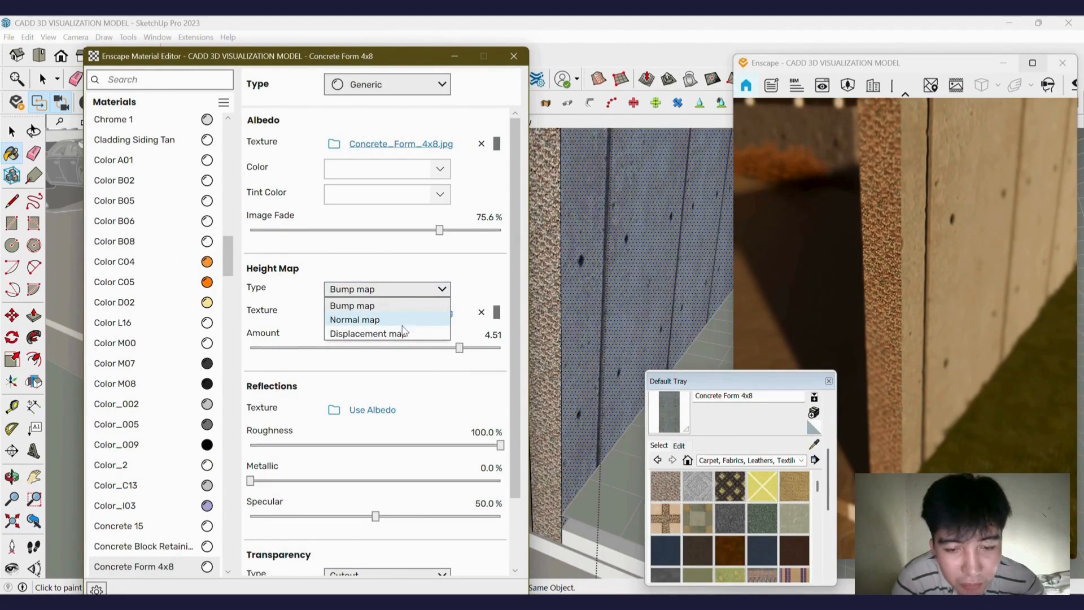
click(311, 333)
drag(458, 354, 284, 354)
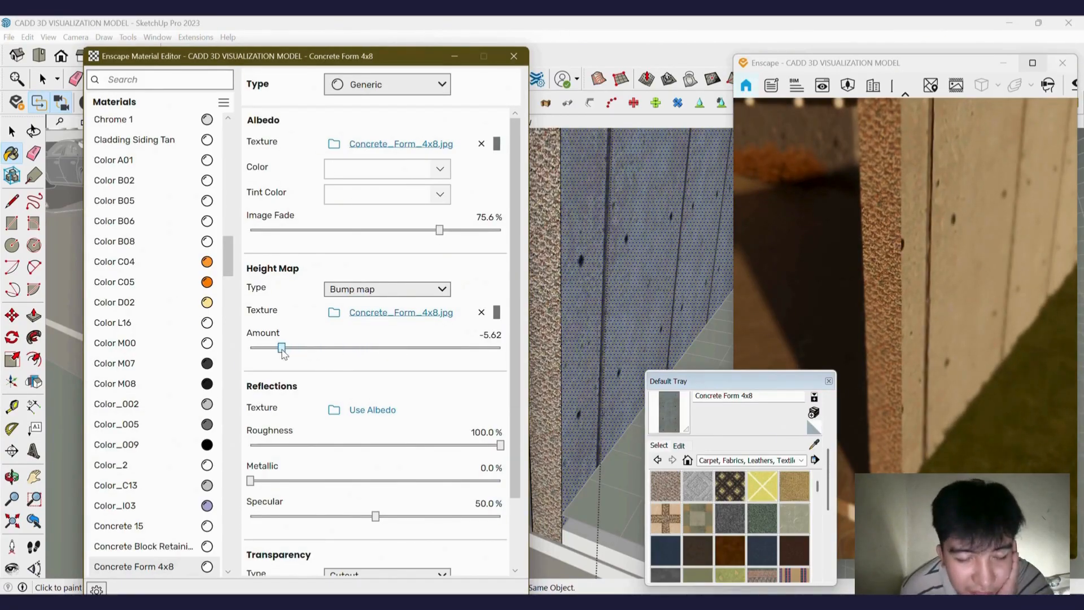
Zoom and orbit the Enscape preview to inspect the wall's concrete bump texture up close.
click(1023, 297)
scroll(1014, 291, up, 4)
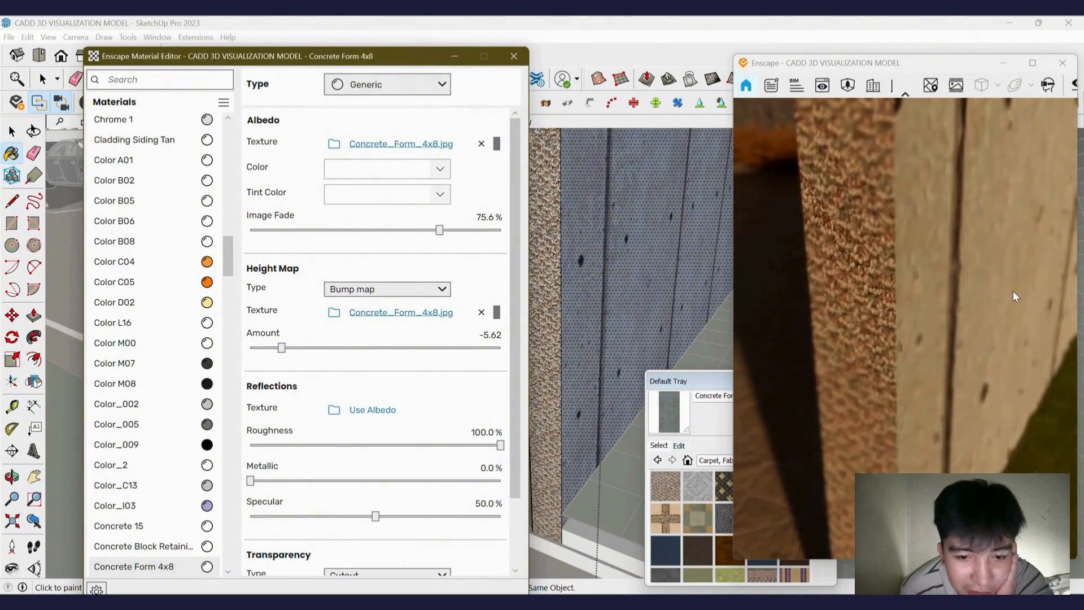
right_drag(1005, 288, 967, 330)
scroll(939, 320, up, 2)
scroll(939, 321, down, 2)
drag(963, 324, 986, 326)
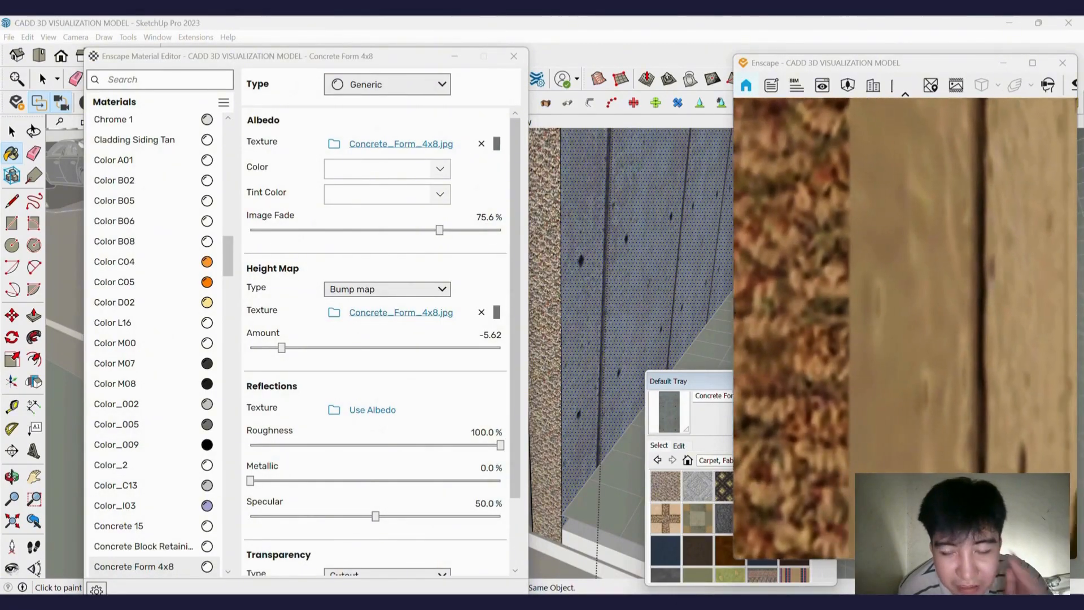
Tune the concrete material: bump Amount 9.40, Image Fade 99.0% and Roughness 82.9%.
drag(281, 347, 498, 350)
drag(440, 231, 499, 231)
scroll(452, 373, down, 2)
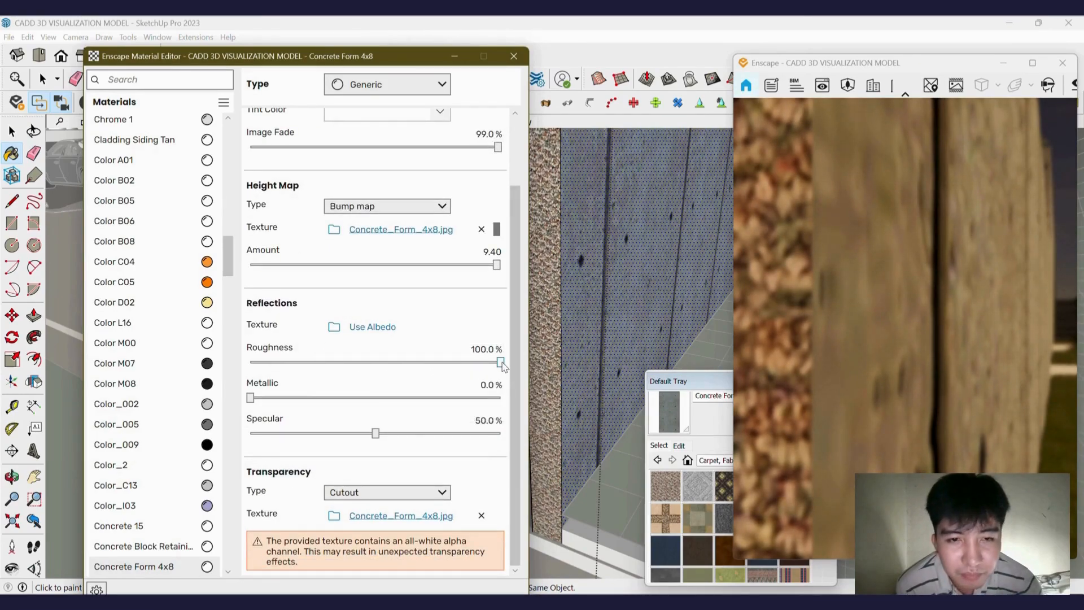
drag(500, 364, 459, 367)
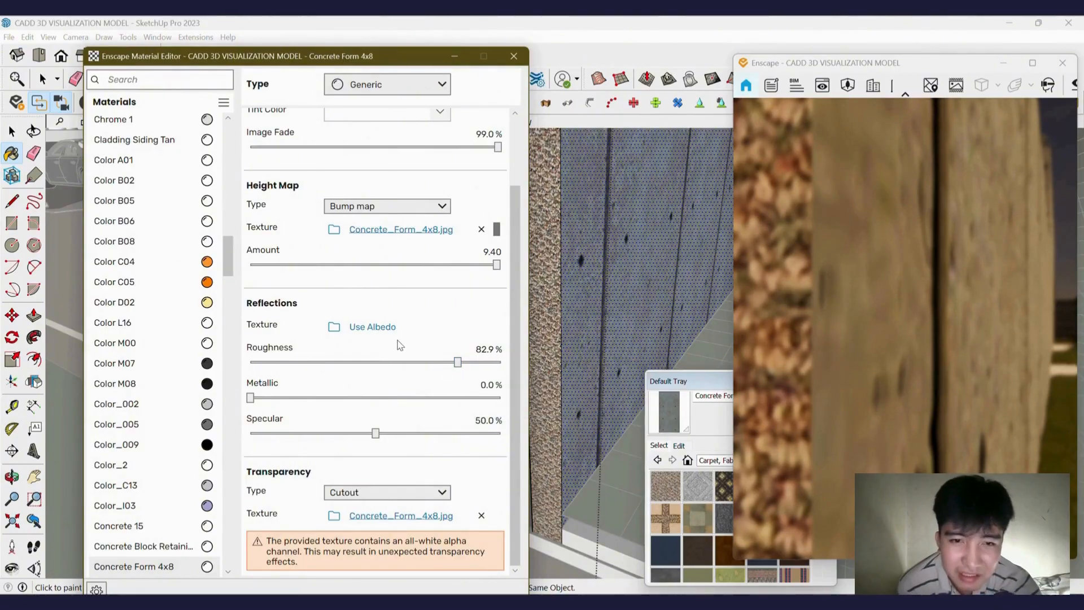
Shift the Enscape scene's time of day to night.
scroll(432, 414, up, 1)
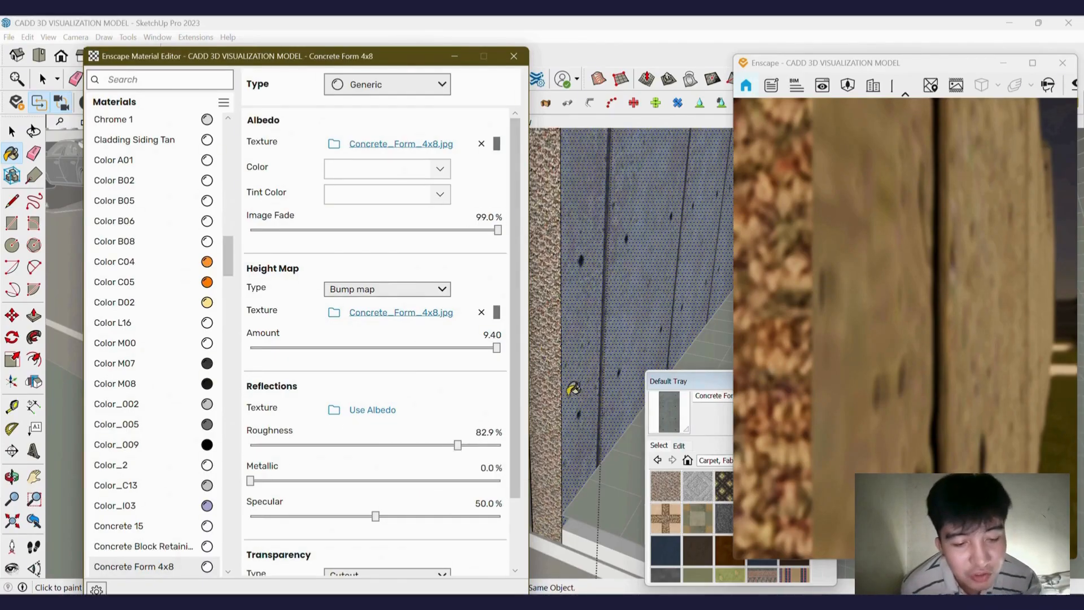
scroll(581, 346, down, 3)
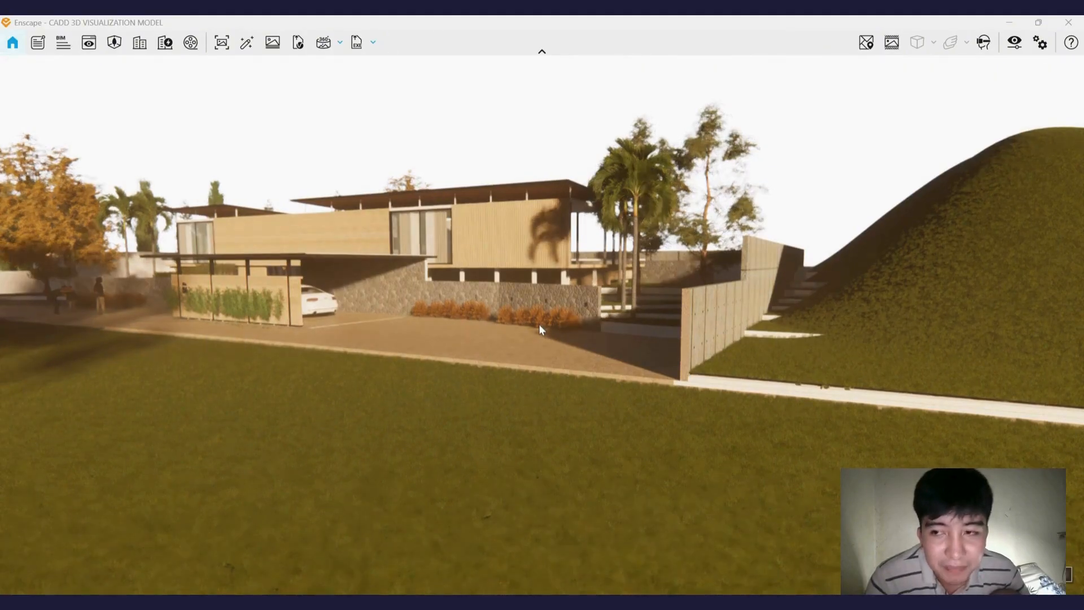
key(i)
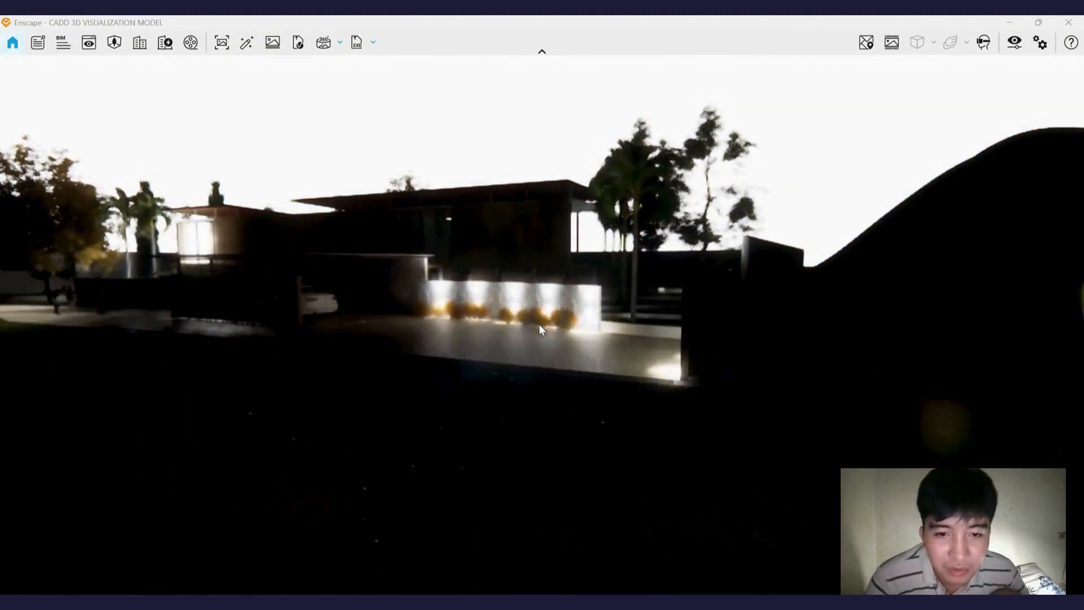
Shift the scene's time of day back to daylight and step it forward gradually.
key(u)
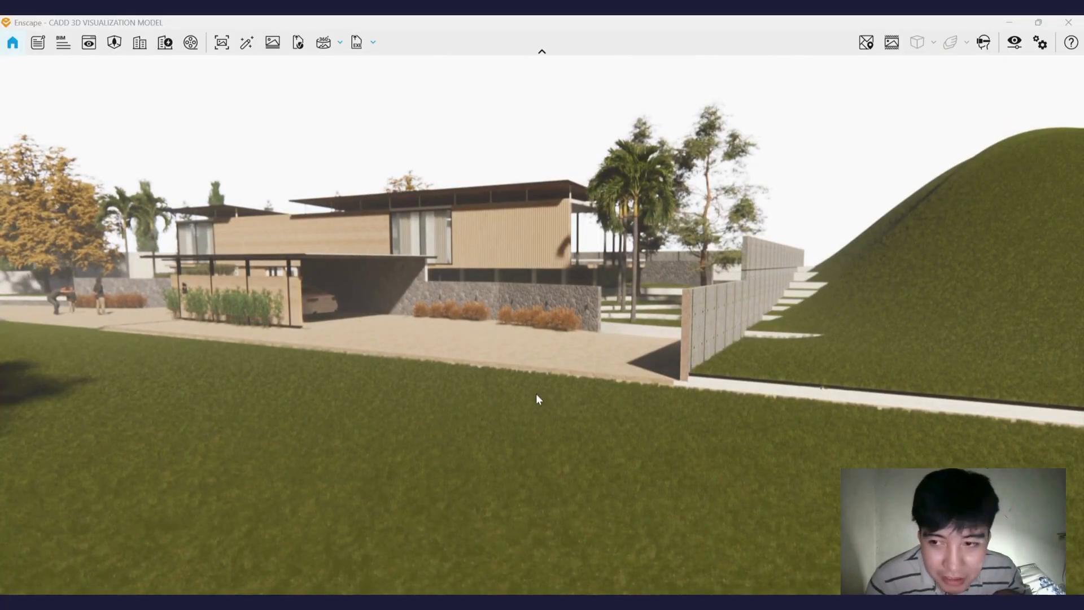
mouse_move(564, 404)
shift+right_down()
mouse_move(639, 404)
mouse_move(564, 405)
shift+right_up()
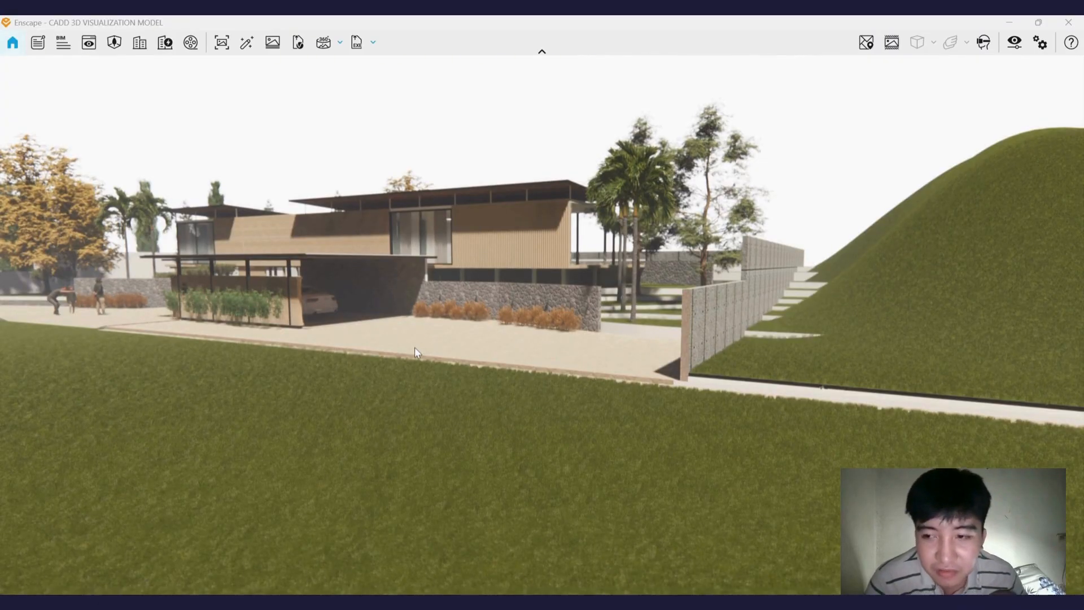
key(i)
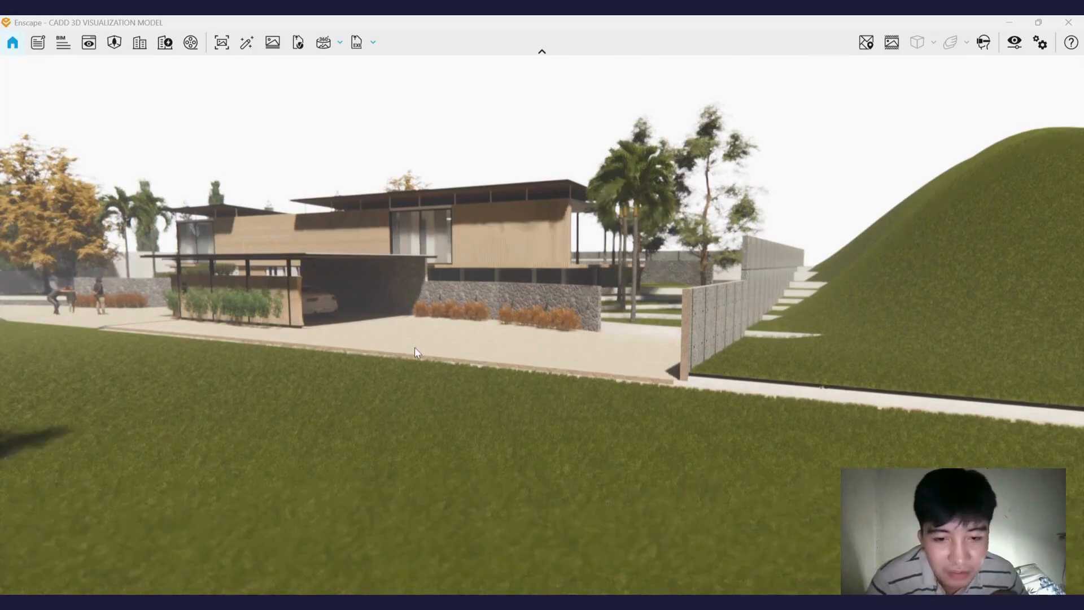
key(i)
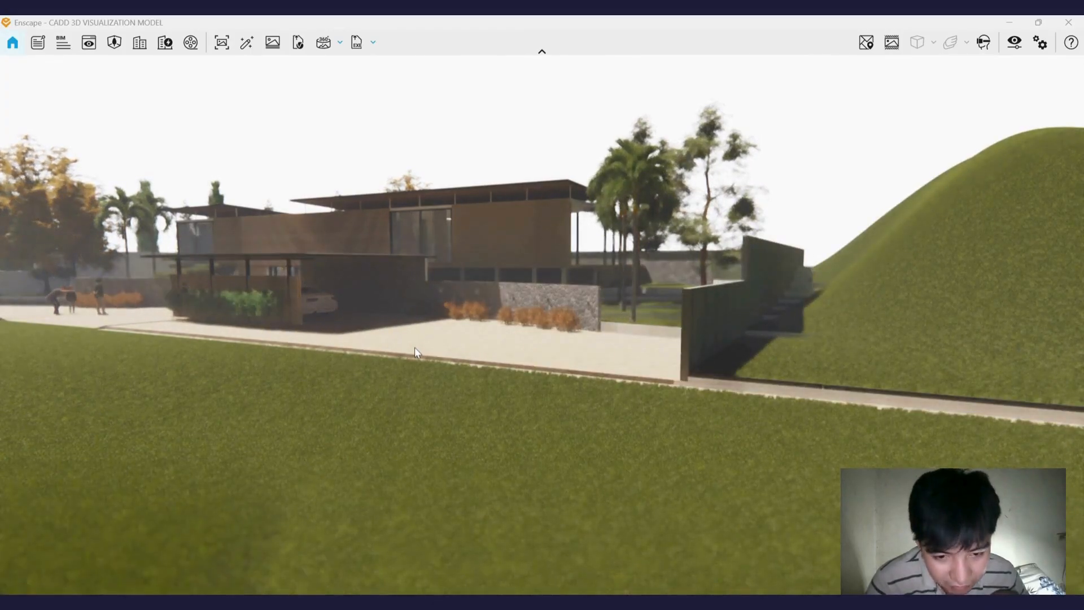
key(i)
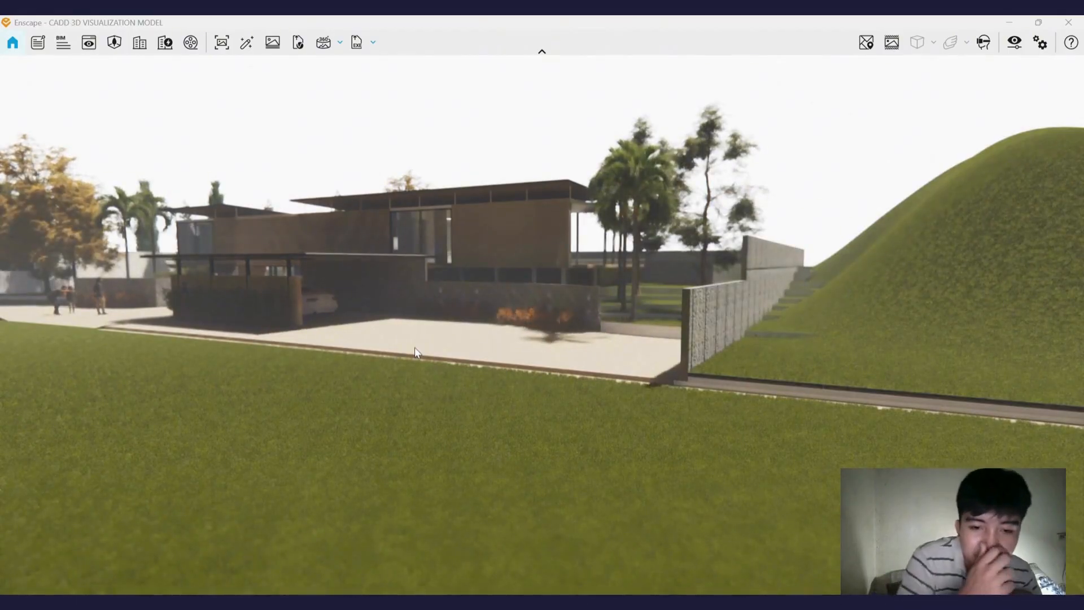
key(i)
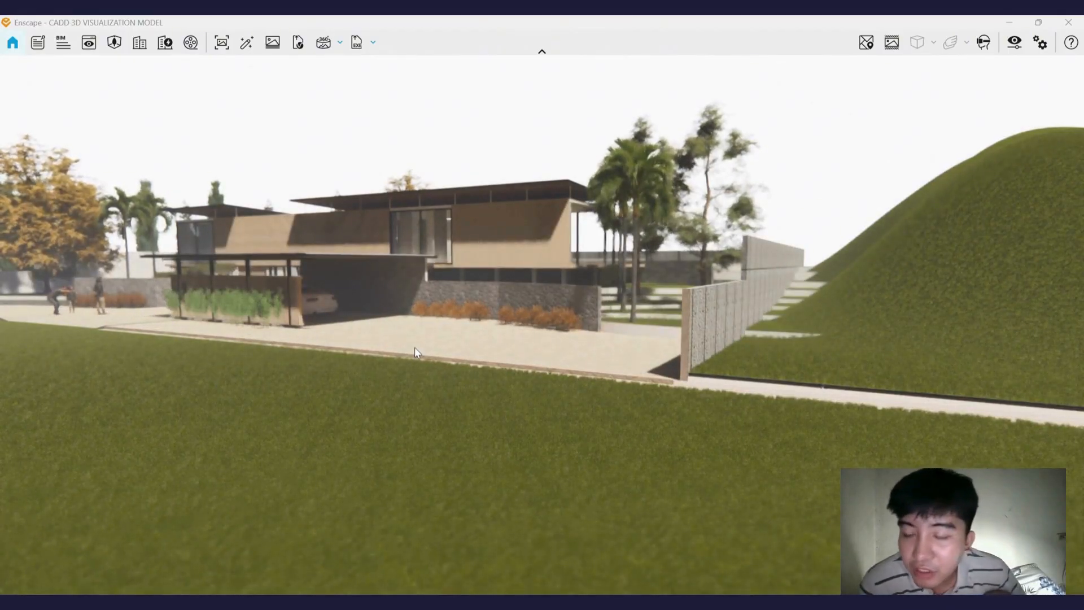
key(i)
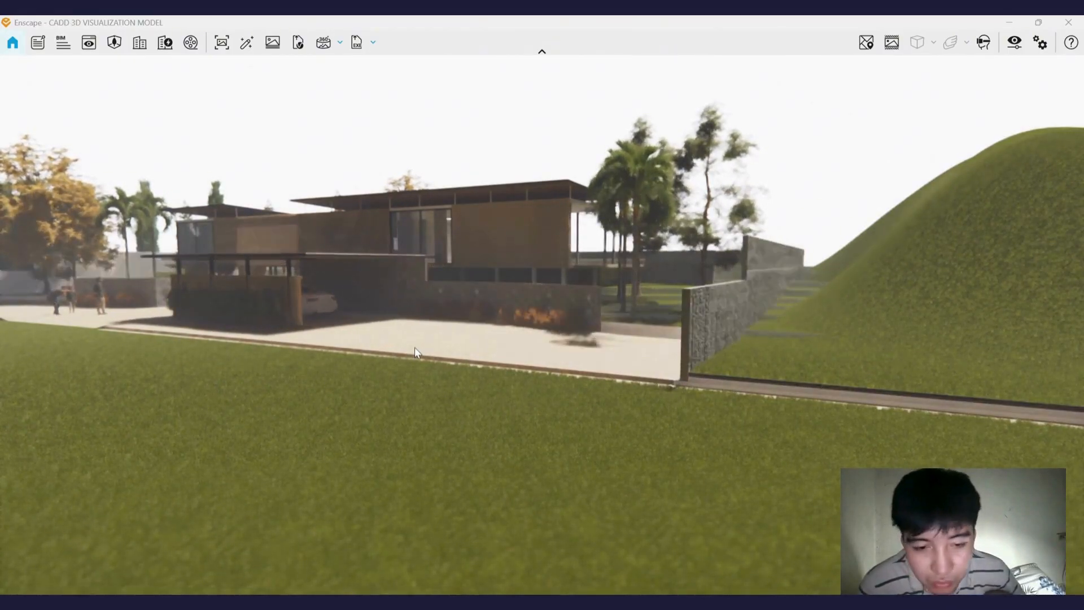
key(i)
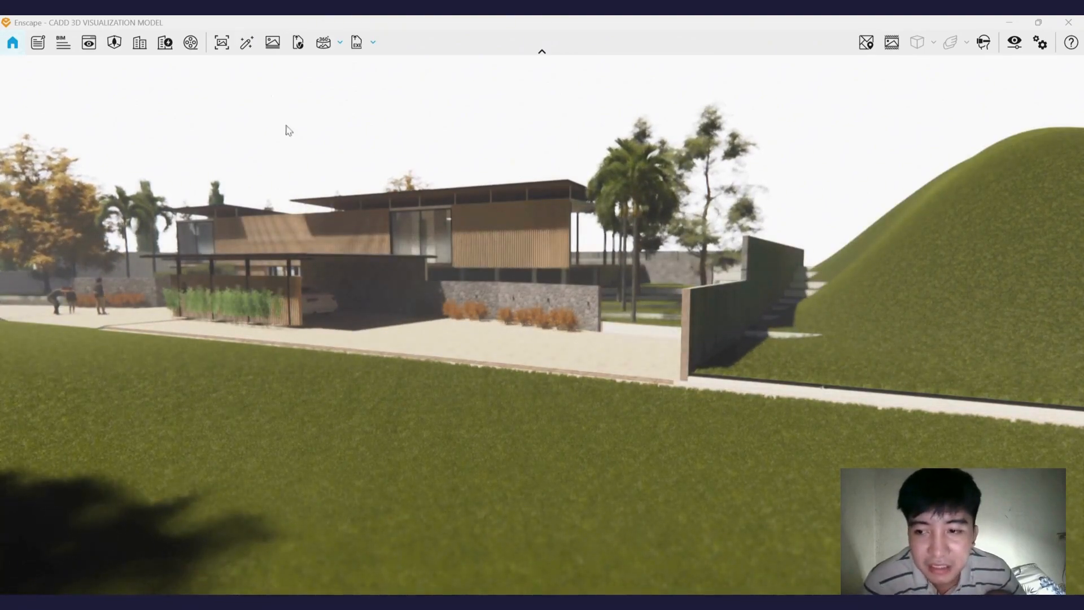
Try setting a new view's sun position to azimuth 131.5° and altitude 61.0°, discarding the unsaved view changes.
click(89, 44)
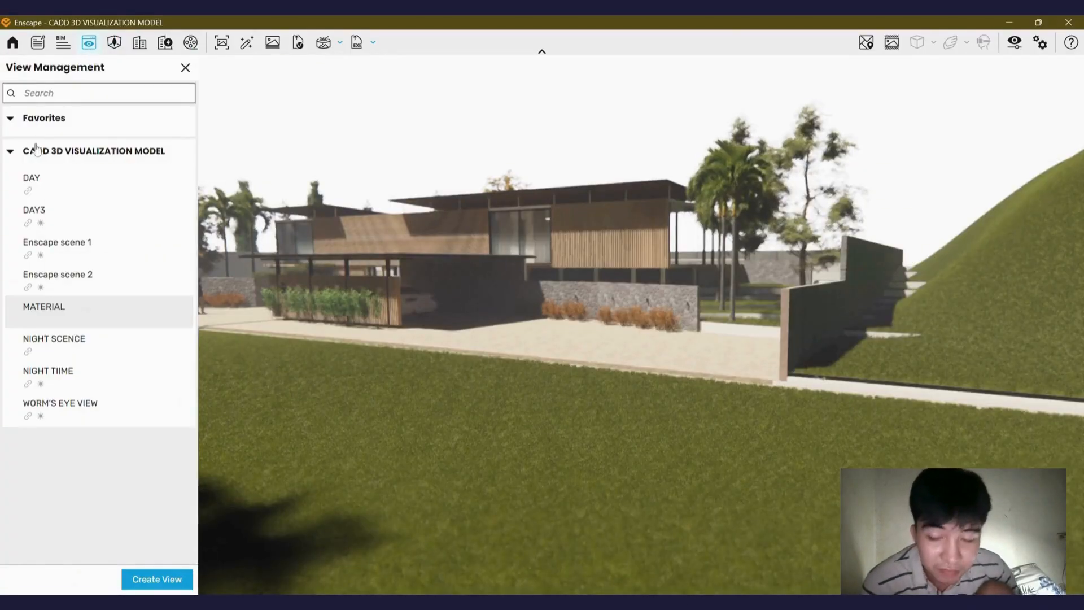
click(157, 578)
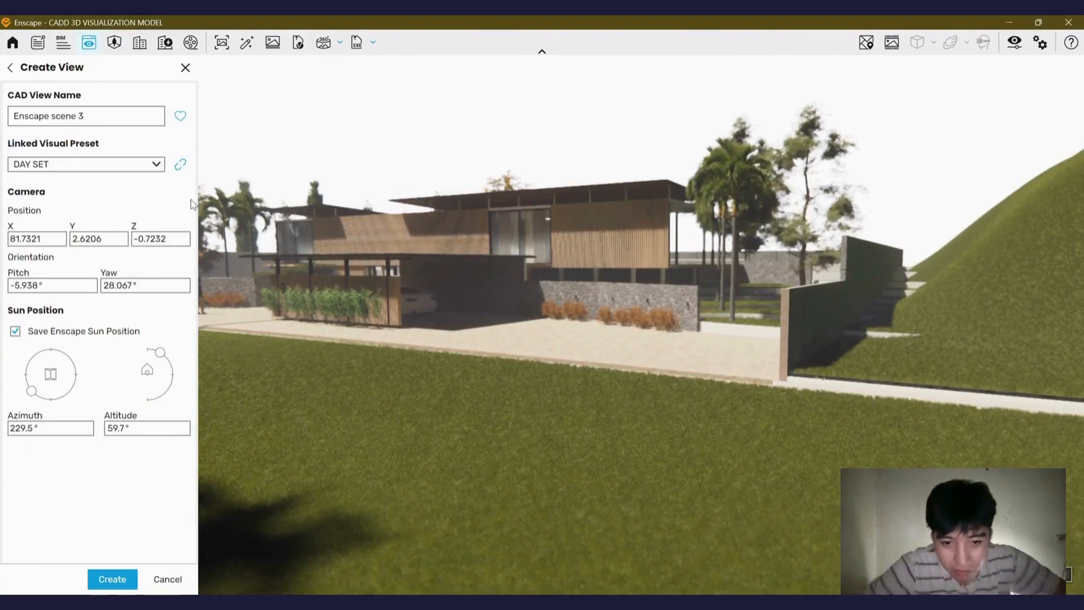
drag(32, 391, 89, 393)
drag(85, 401, 83, 403)
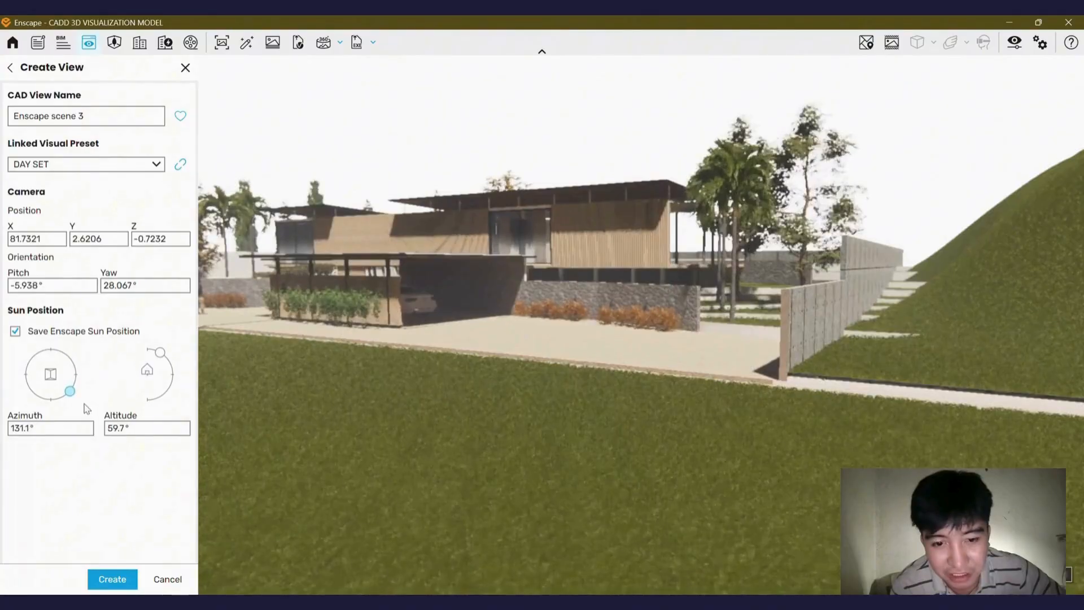
mouse_move(159, 359)
mouse_down()
mouse_move(174, 377)
mouse_move(164, 352)
mouse_up()
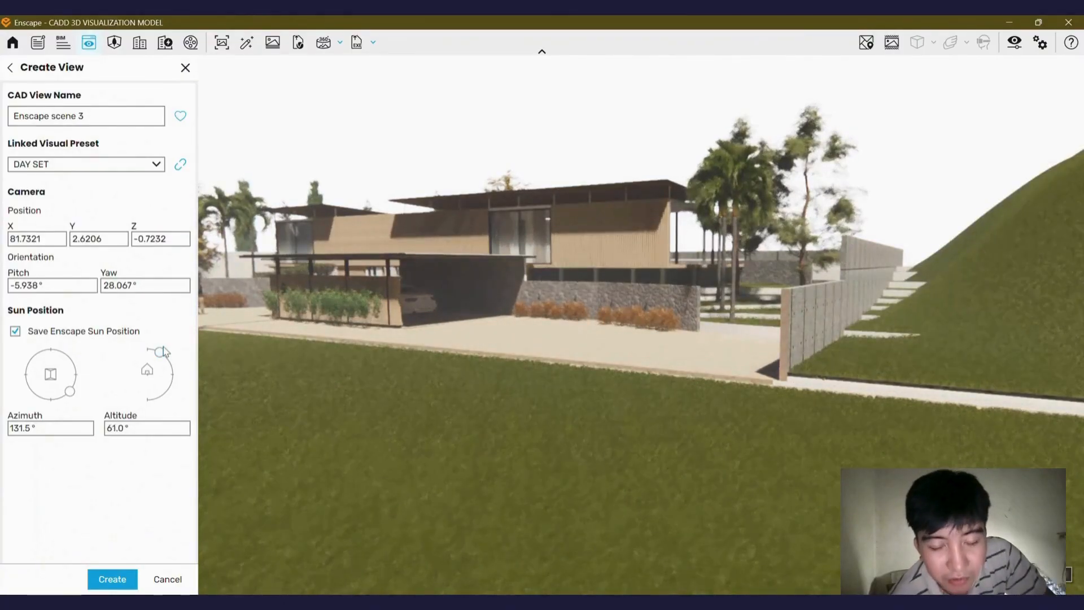
click(185, 69)
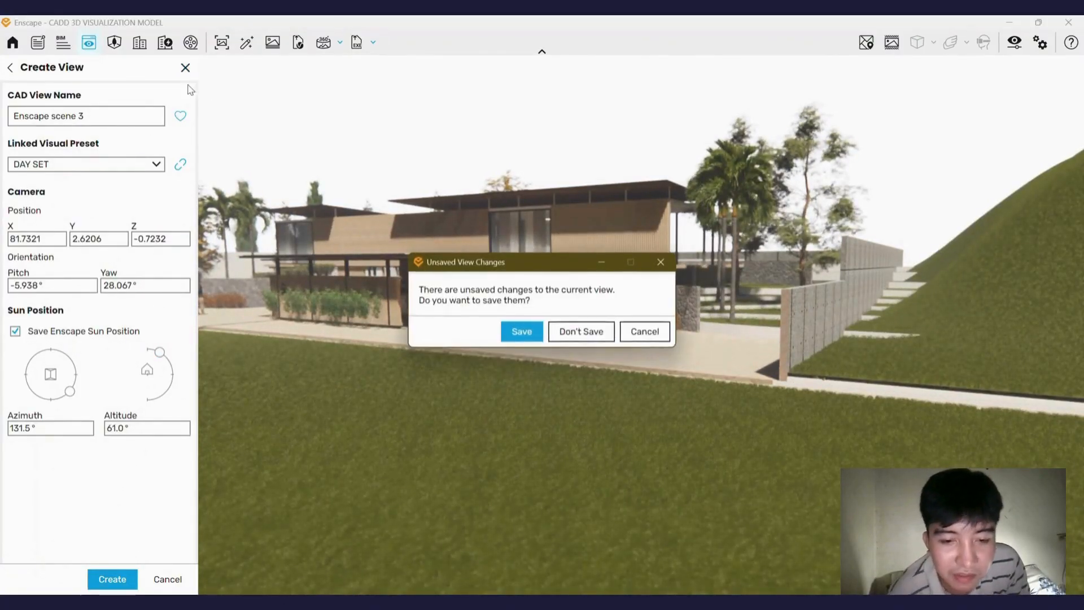
click(604, 338)
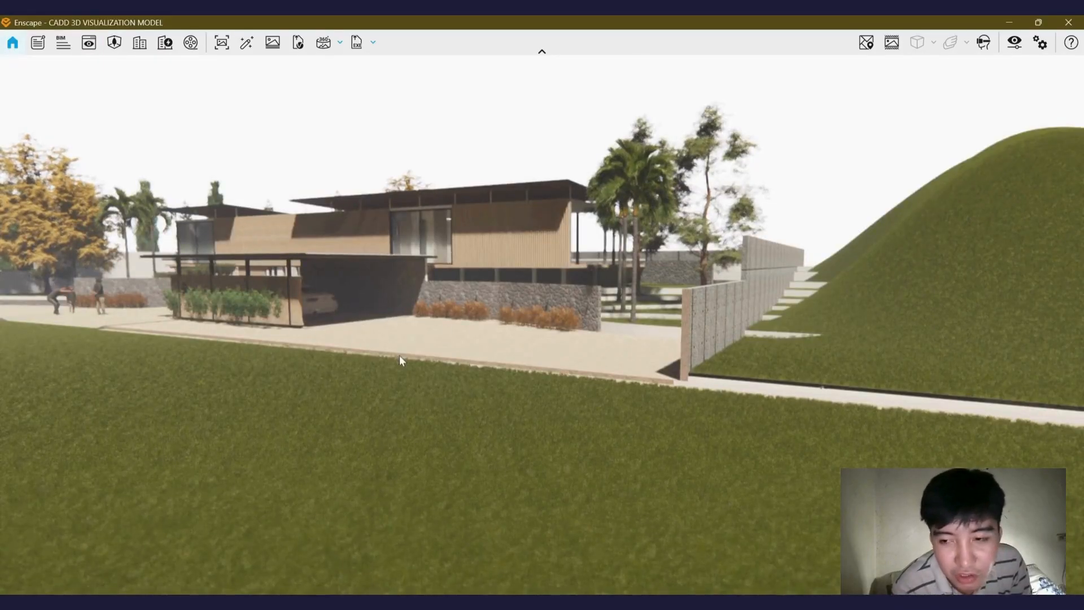
Turn off the sky's White Background and set the horizon source to Skybox.
scroll(396, 283, down, 2)
right_drag(396, 283, 621, 255)
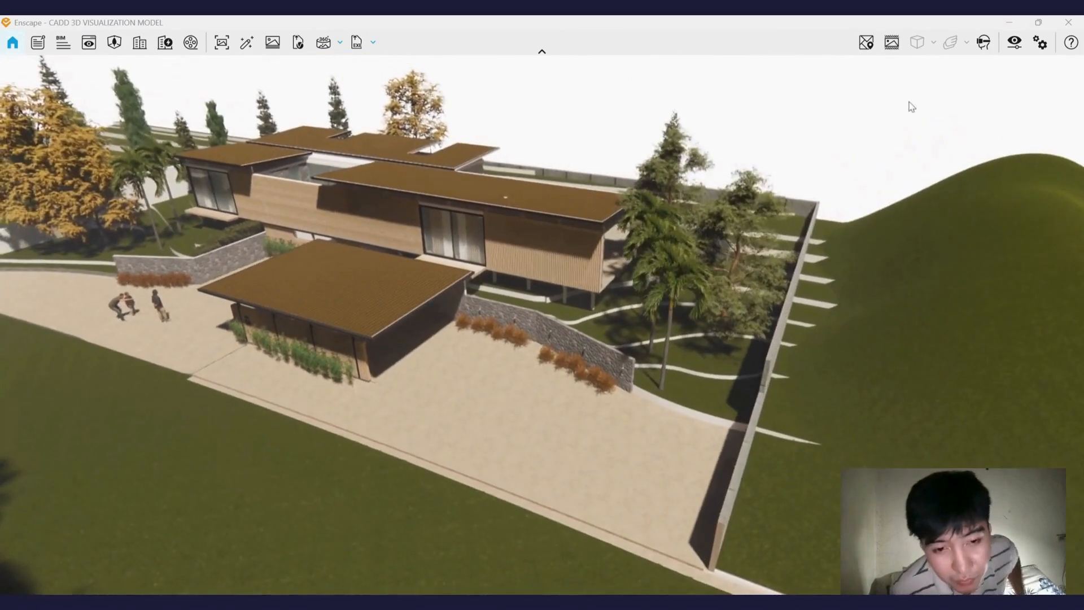
right_drag(540, 342, 556, 211)
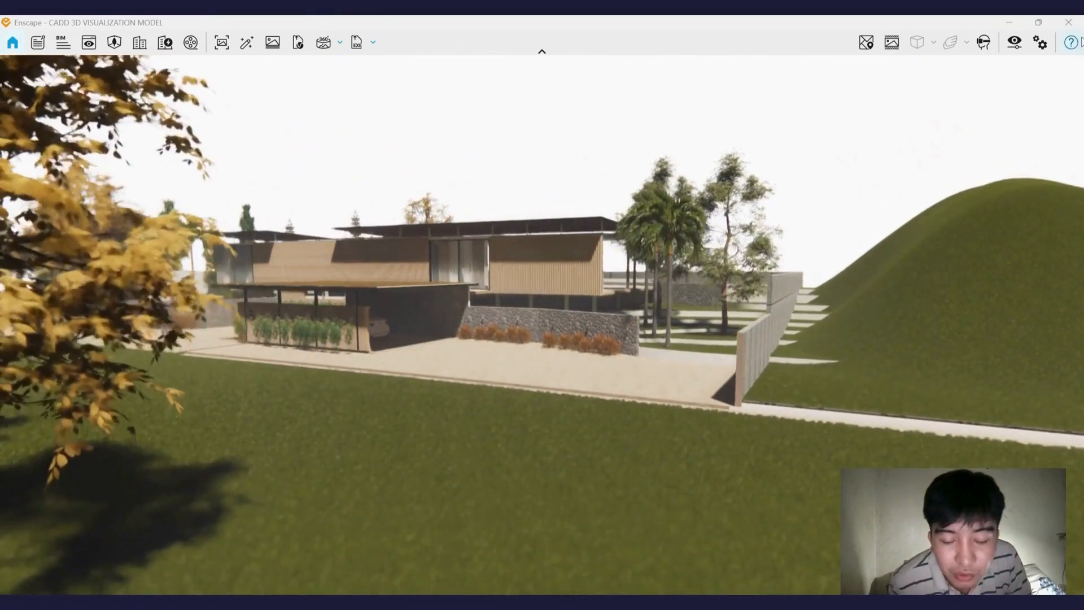
click(1014, 43)
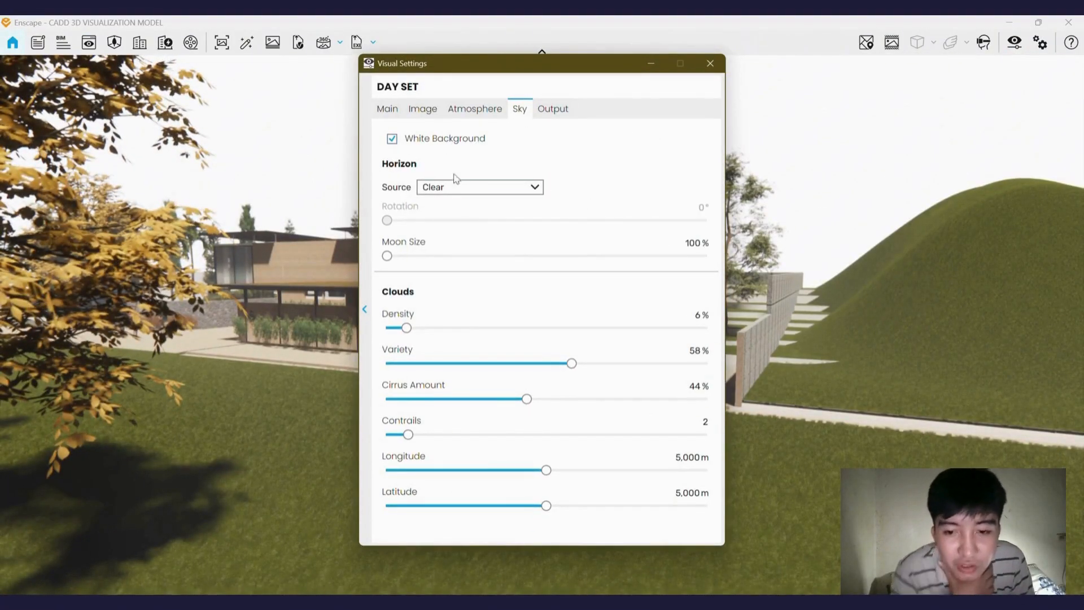
click(391, 140)
click(483, 188)
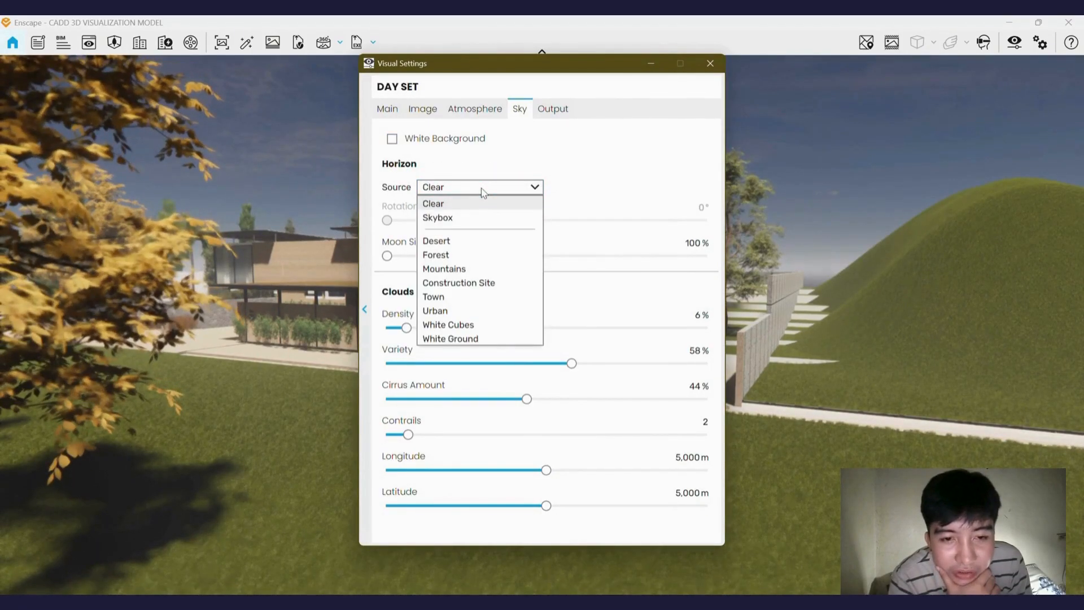
click(471, 221)
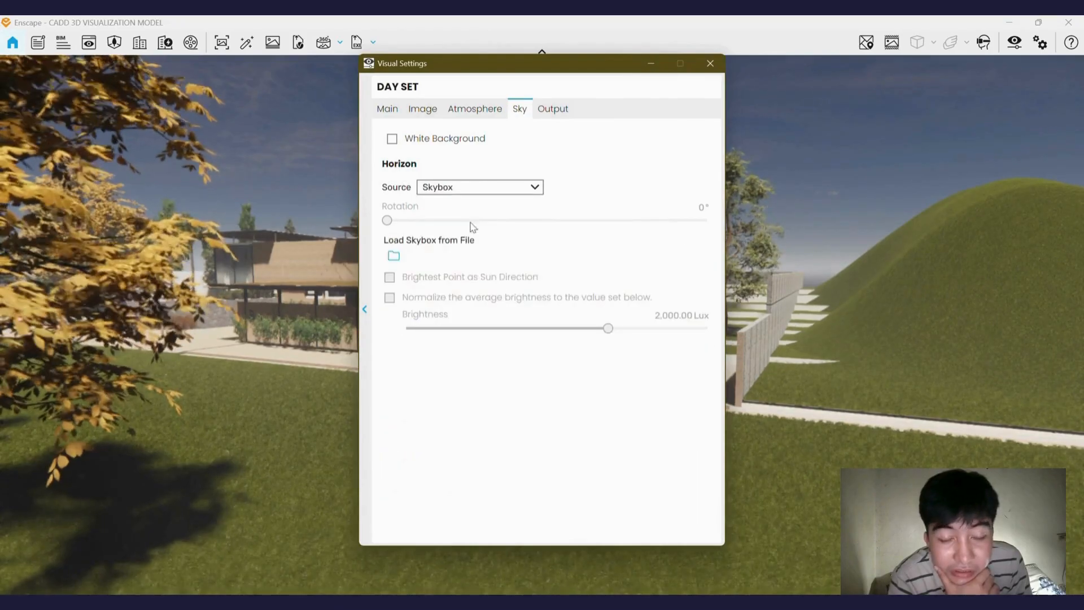
Load plains_sunset_8k.hdr from the Enscape HDRI'S folder as the skybox.
click(393, 258)
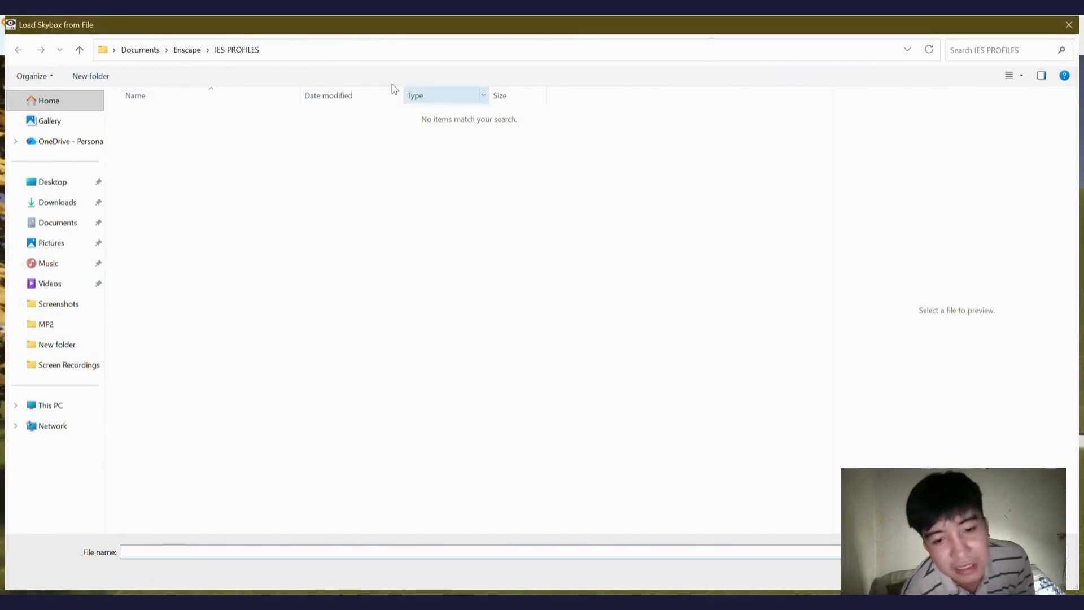
click(185, 51)
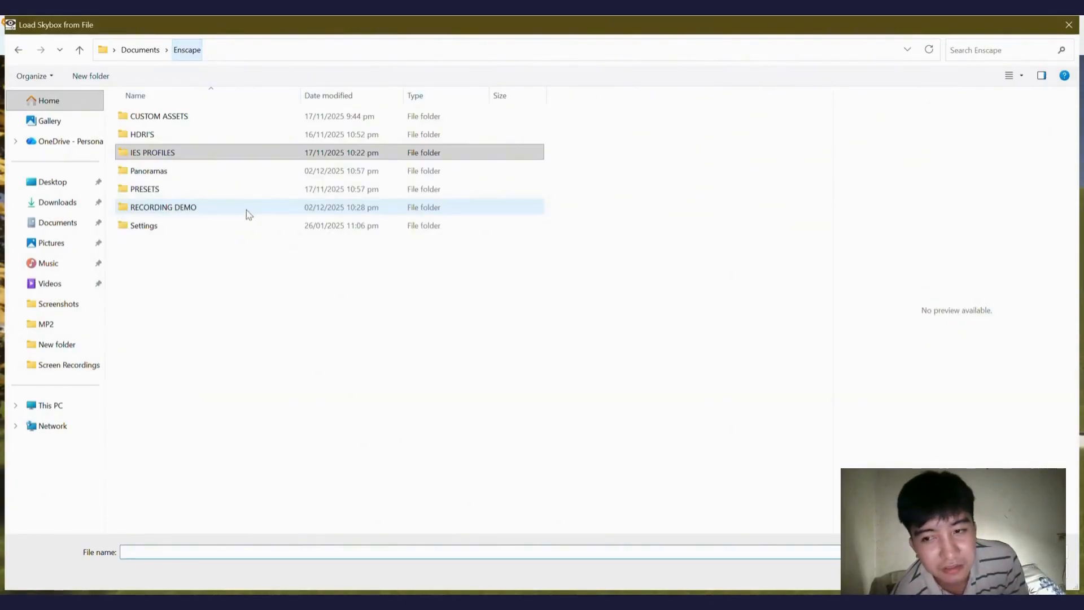
click(167, 139)
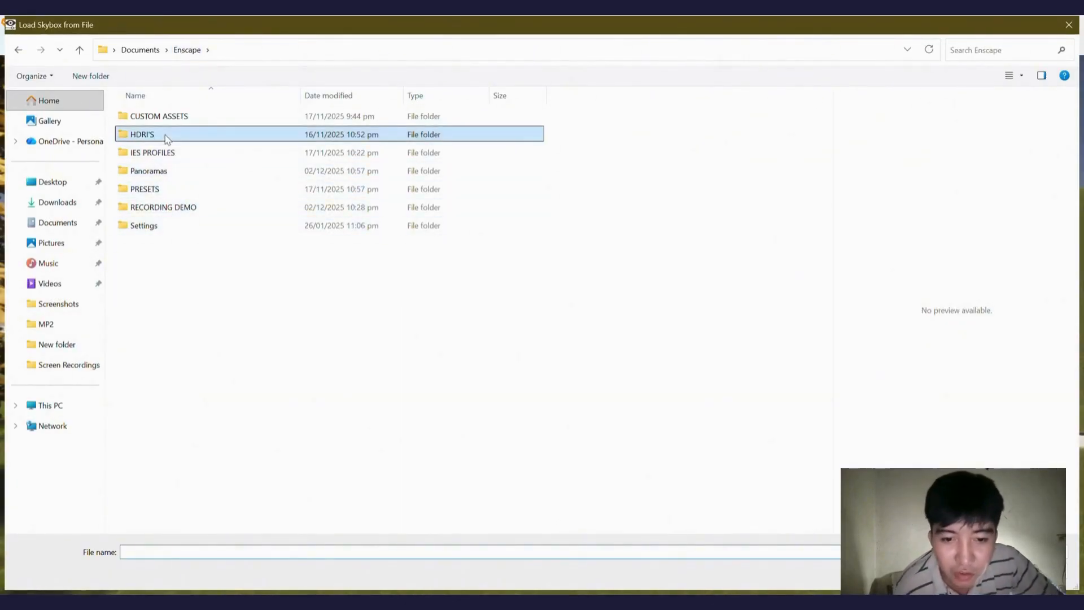
double_click(167, 139)
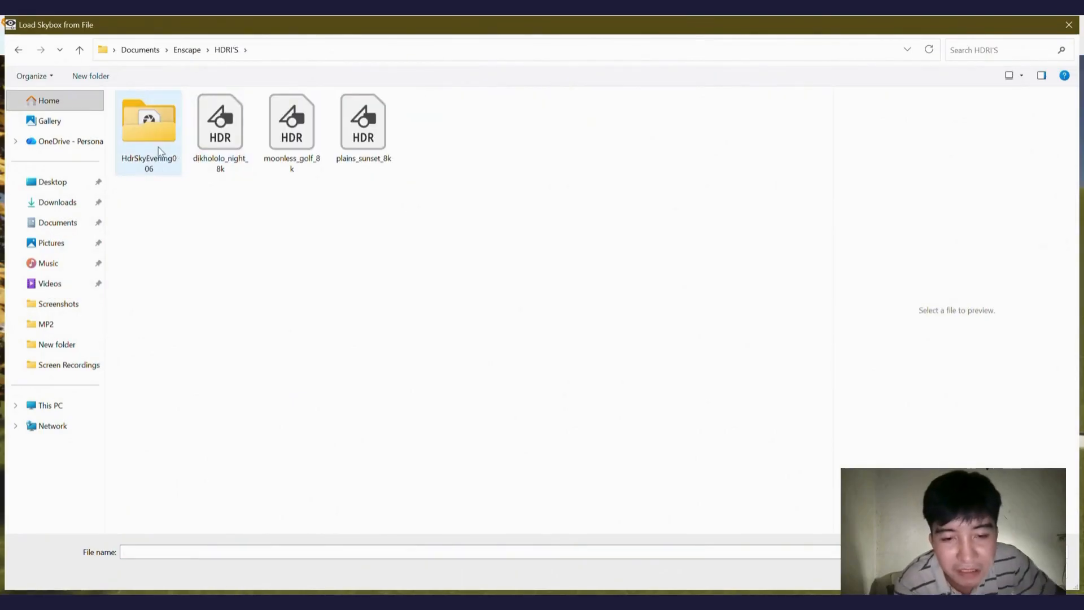
double_click(355, 154)
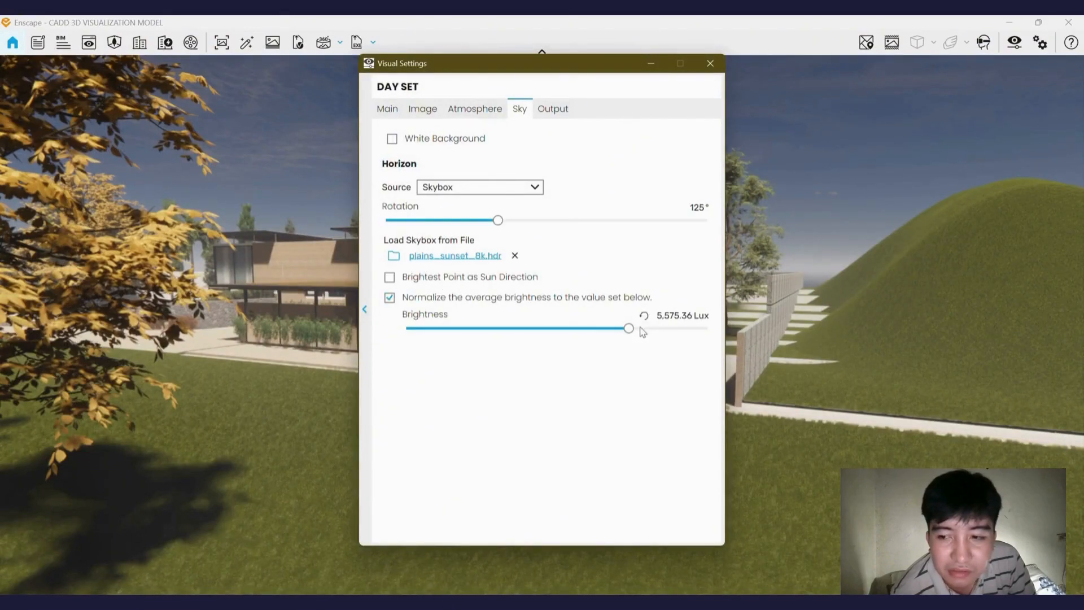
click(651, 64)
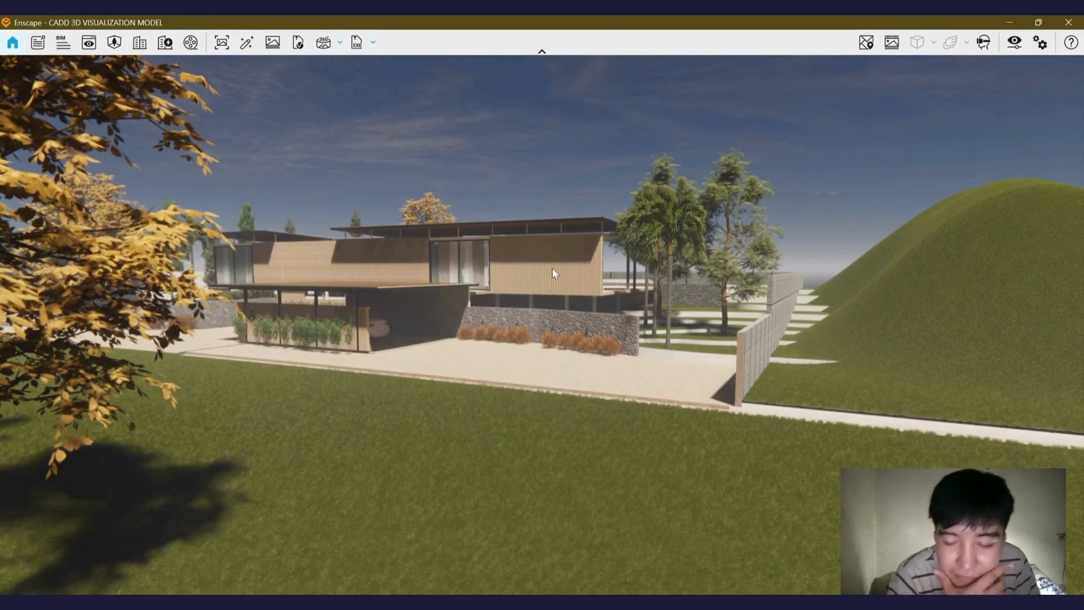
Rotate the skybox horizon to reposition the sunset behind the house.
key(alt+Tab)
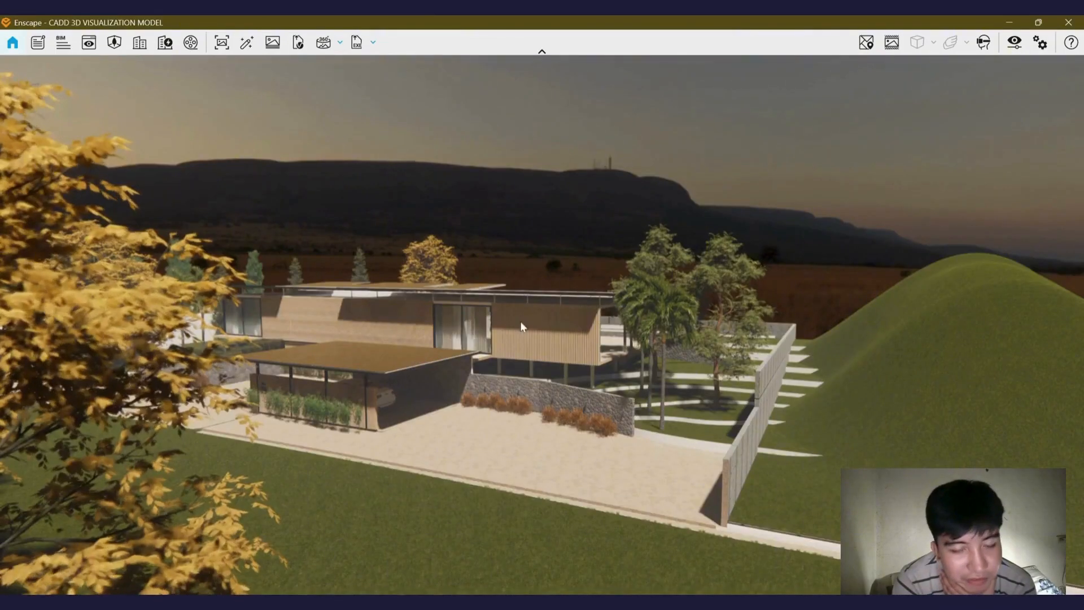
scroll(478, 349, up, 5)
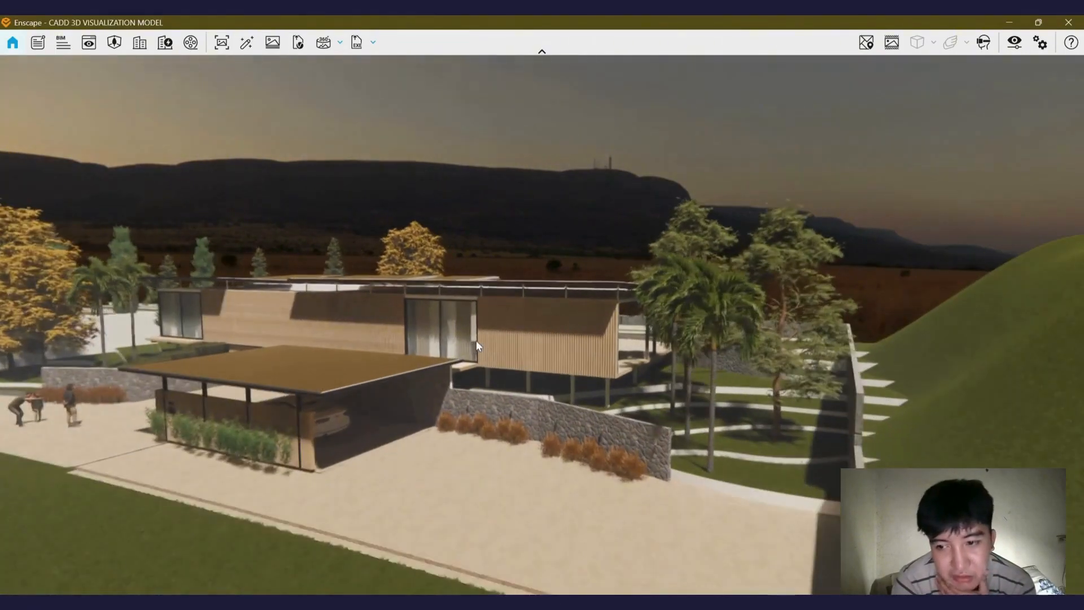
key(alt+Tab)
right_drag(478, 342, 480, 271)
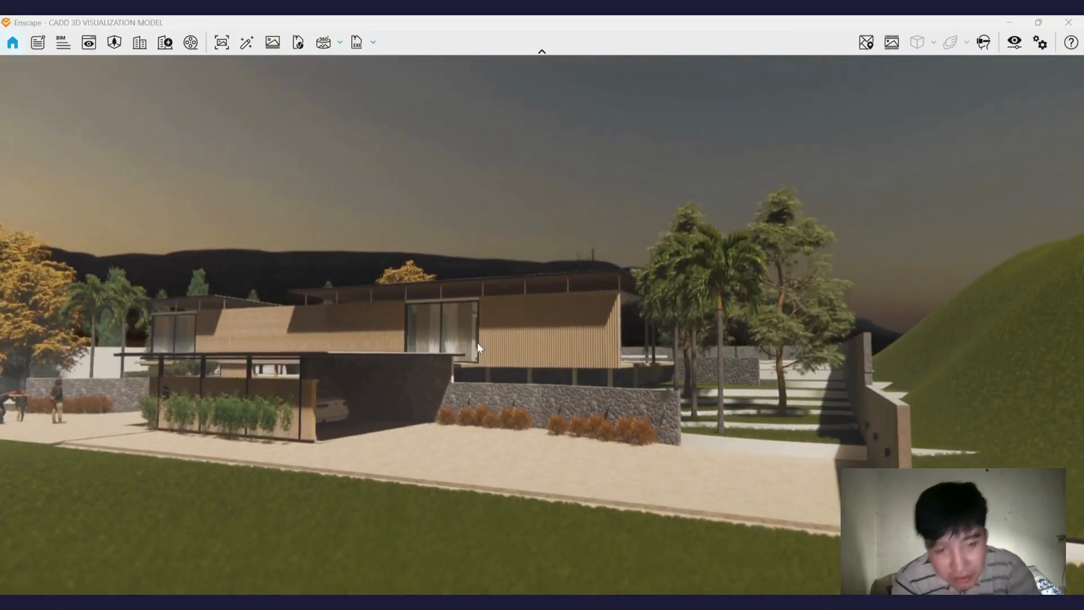
shift+right_drag(513, 363, 590, 363)
shift+right_drag(474, 315, 220, 345)
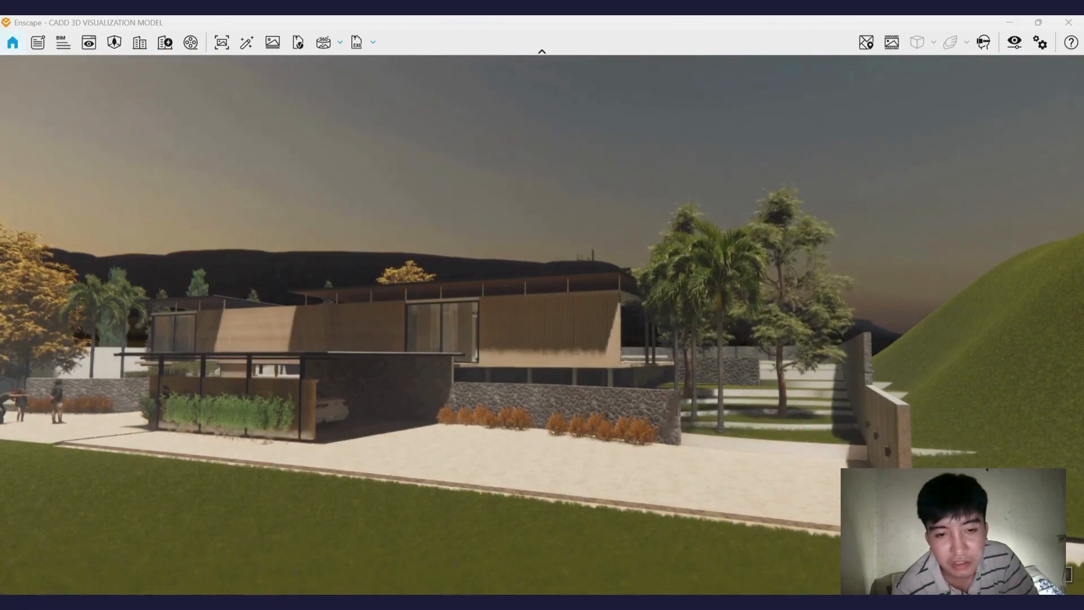
click(1019, 51)
drag(498, 224, 599, 229)
click(652, 64)
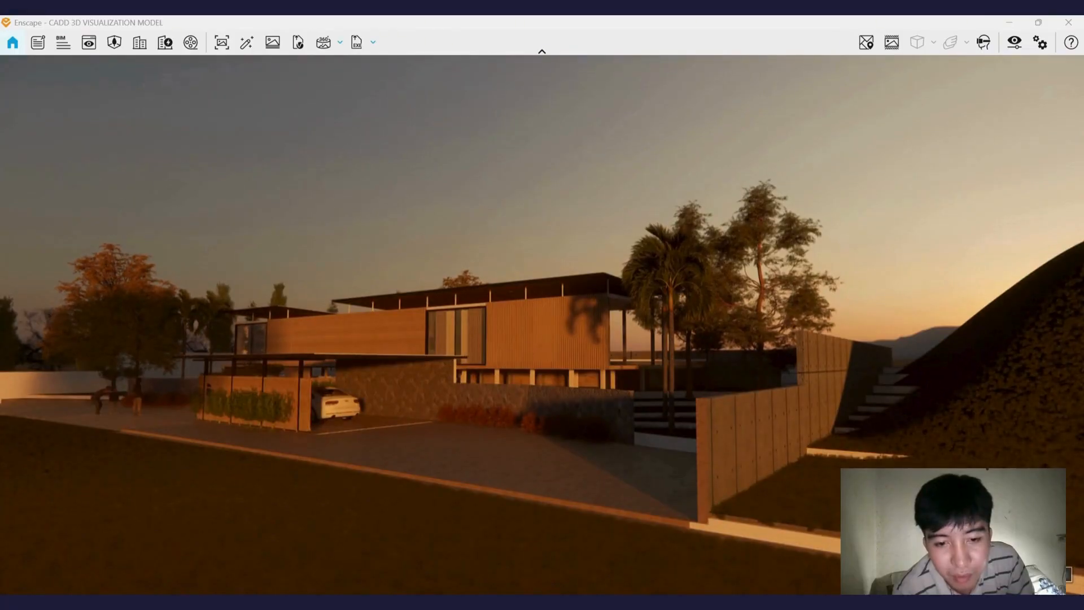
Orbit and zoom the preview to review the house under the sunset sky.
right_drag(542, 329, 619, 327)
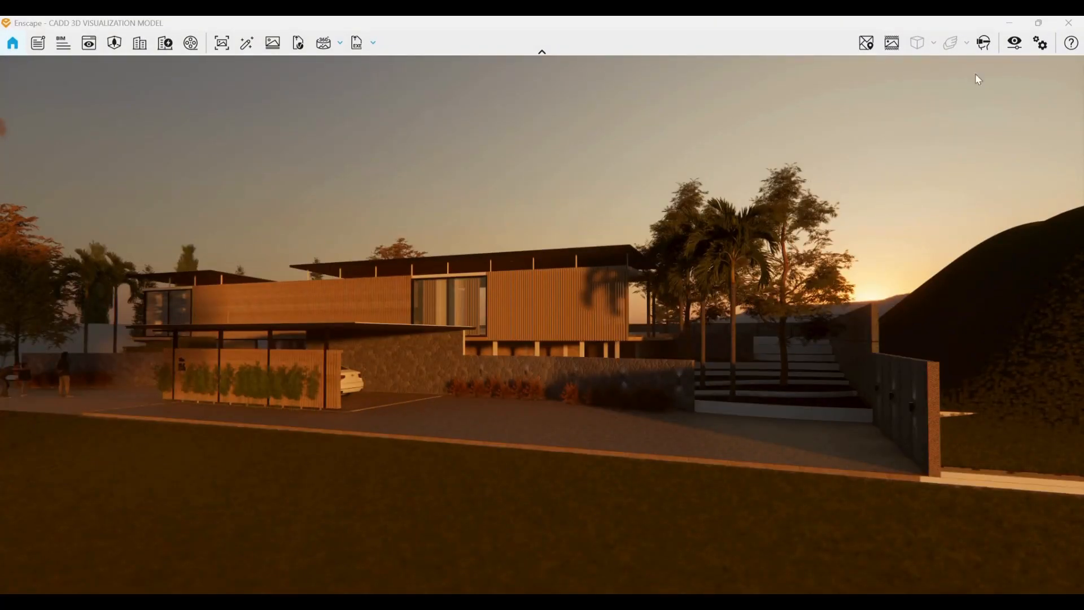
scroll(543, 418, down, 1)
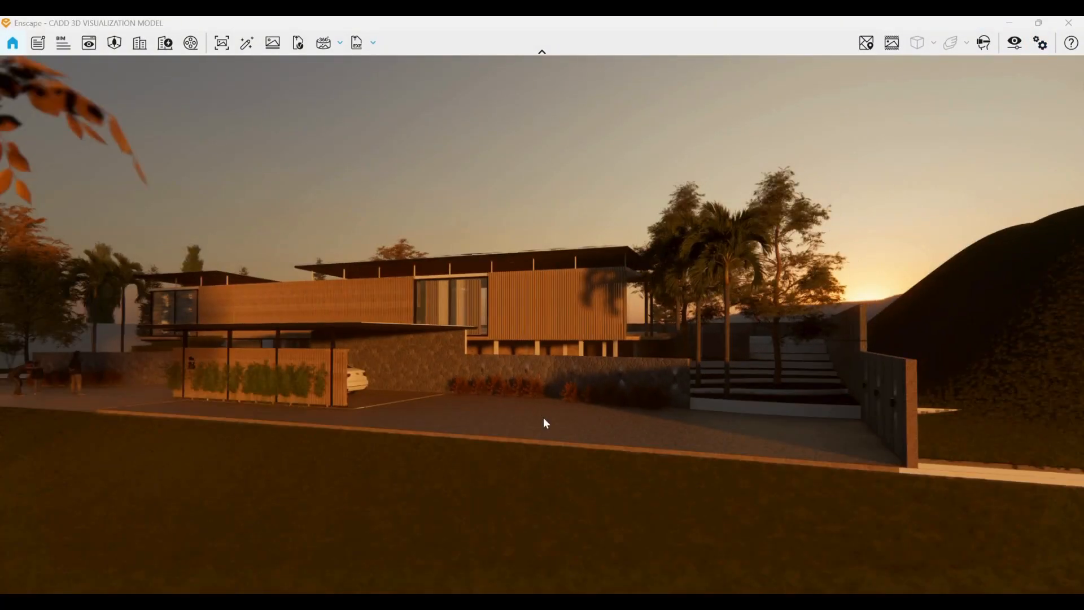
scroll(476, 388, up, 1)
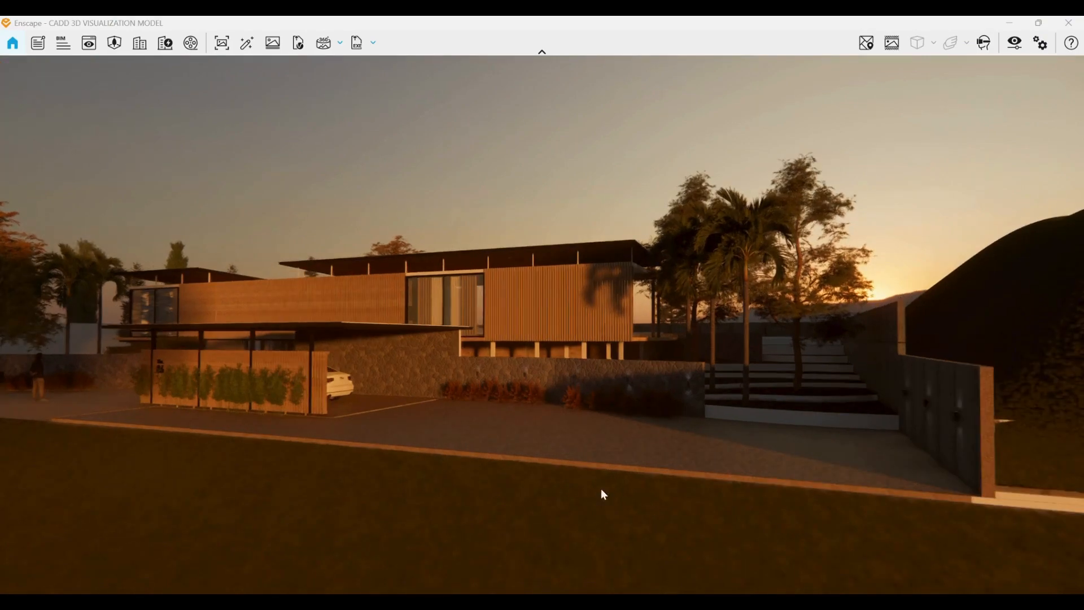
mouse_move(718, 602)
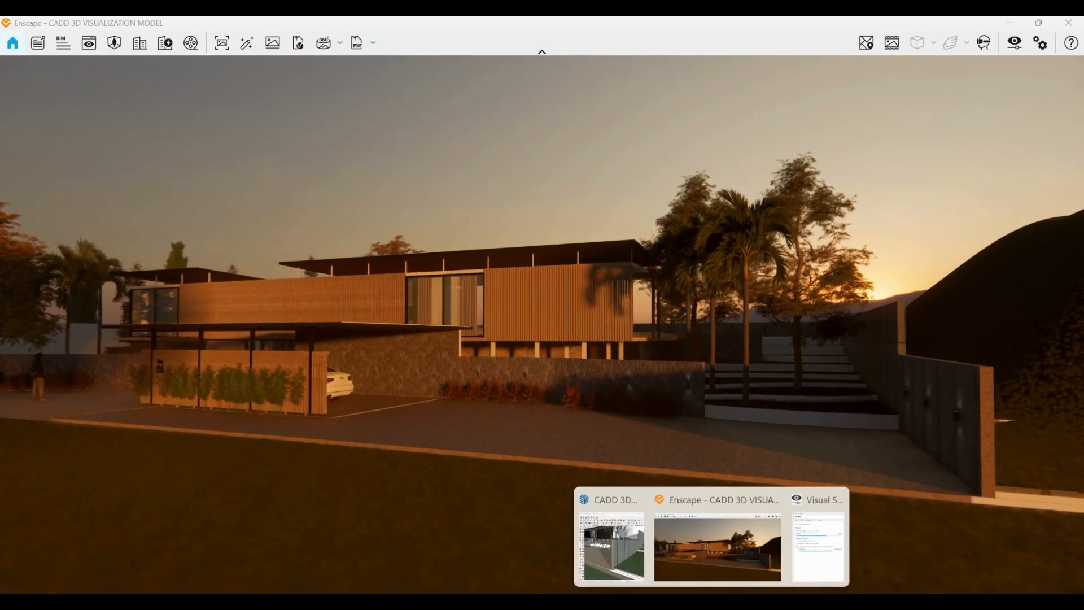
mouse_move(605, 556)
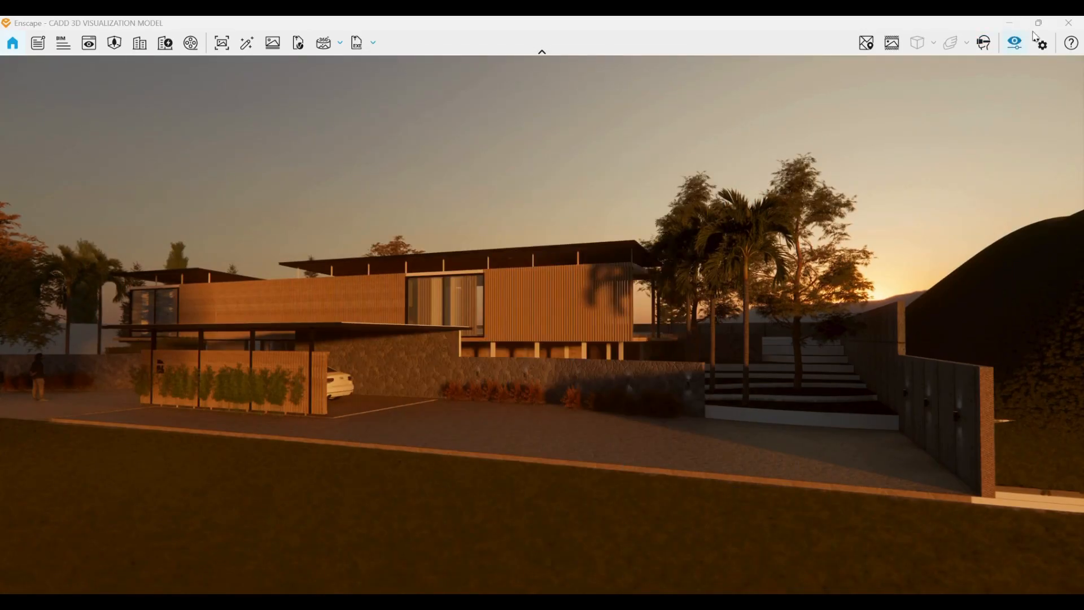
Tile the Enscape and SketchUp windows side by side, with SketchUp on the left.
mouse_move(1048, 30)
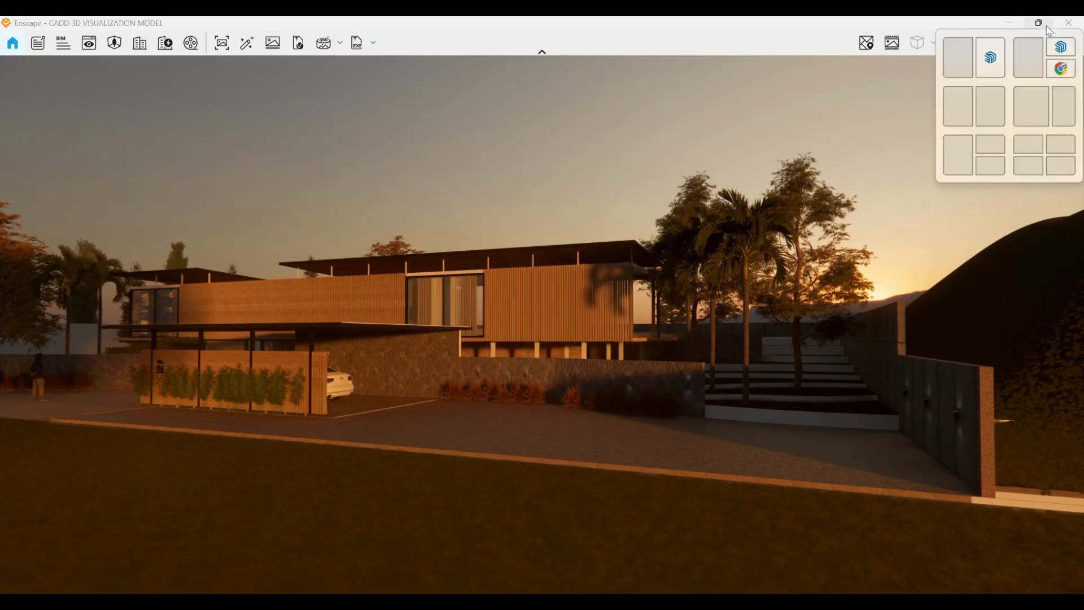
click(992, 61)
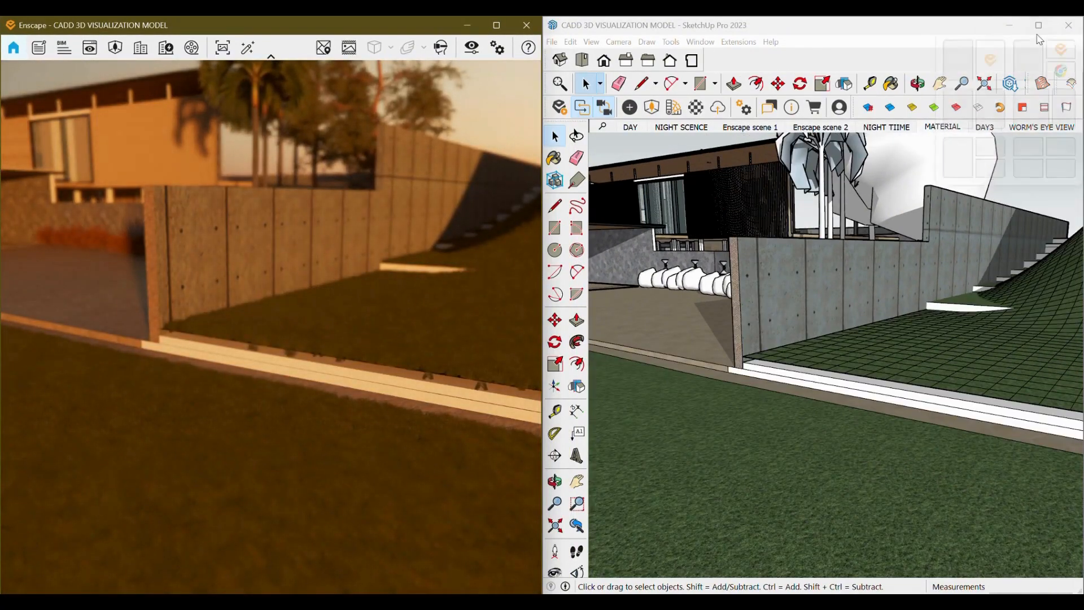
mouse_move(1039, 25)
click(992, 66)
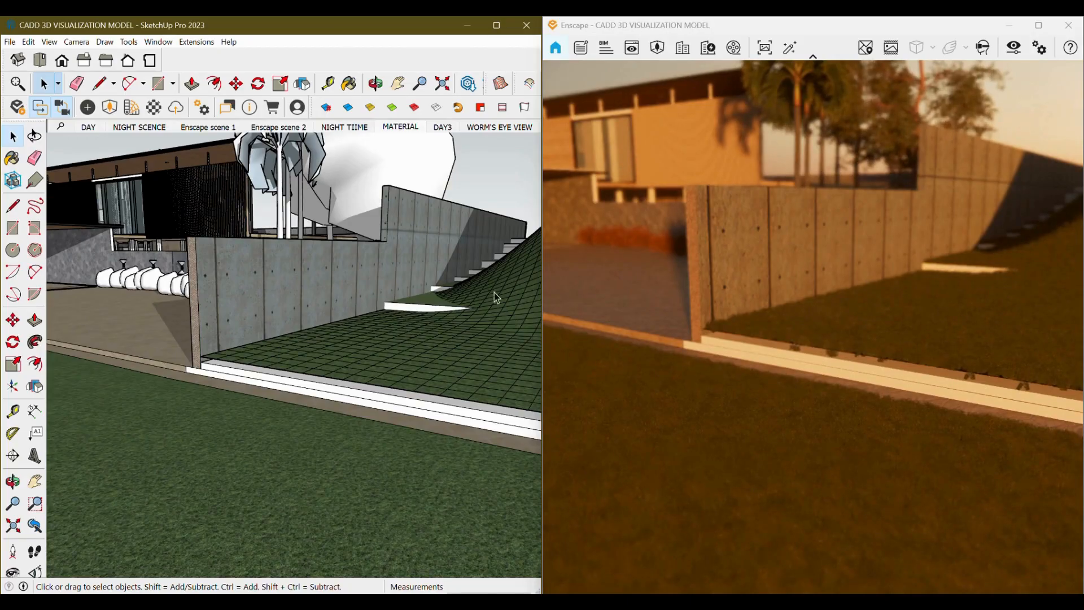
Open the Enscape Objects panel, move it aside, and switch to the NIGHT SCENCE scene.
click(88, 107)
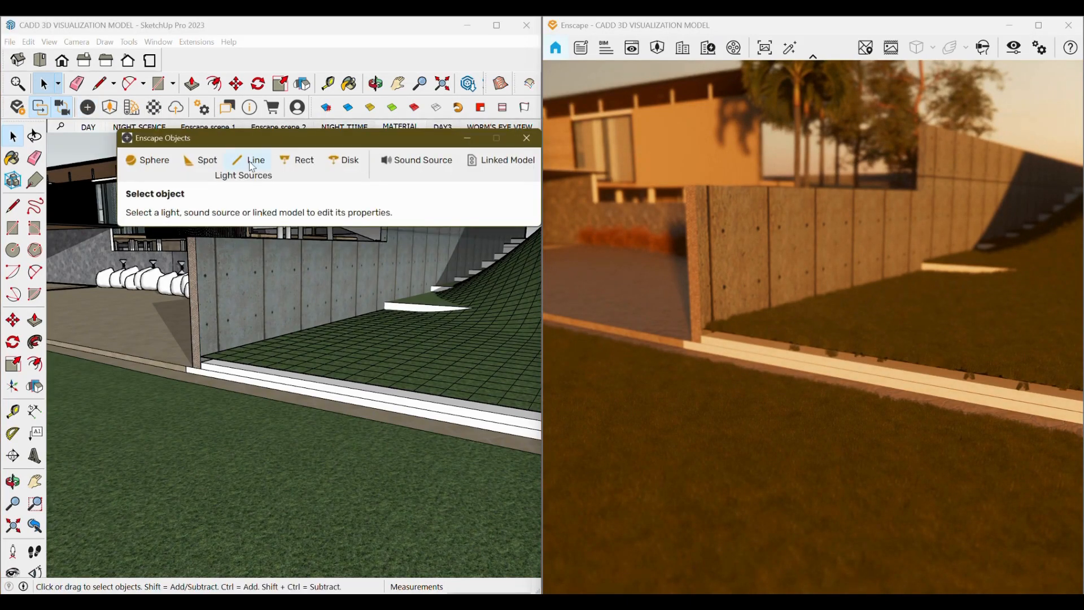
drag(402, 145, 386, 251)
click(140, 127)
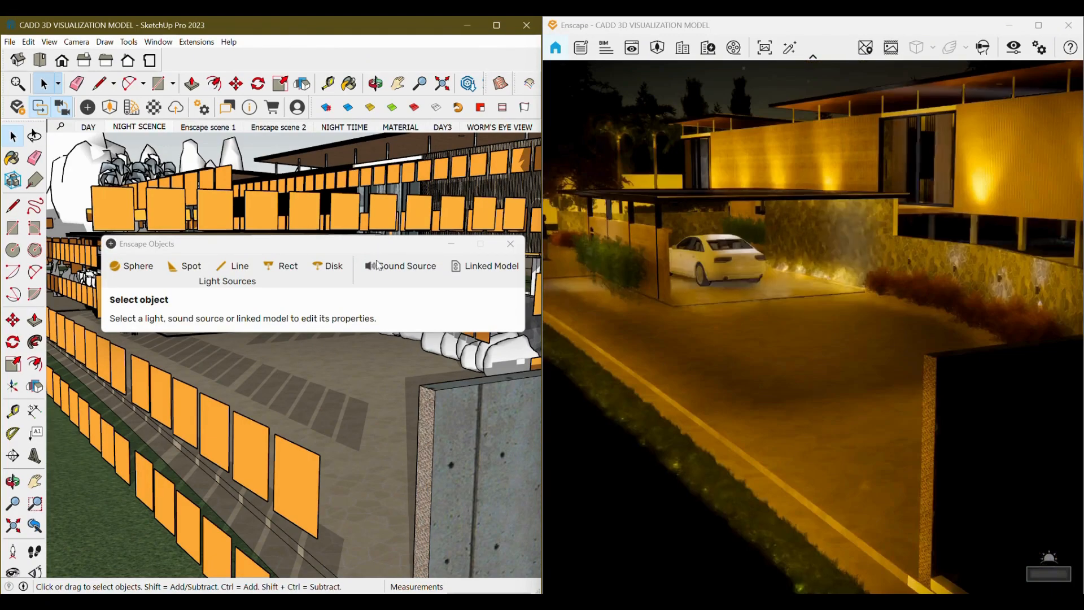
Place a spotlight on the balcony floor beside the glazed wall, aimed upward.
scroll(322, 405, down, 2)
mouse_move(323, 405)
middle_down()
mouse_move(325, 391)
mouse_move(310, 443)
mouse_move(327, 491)
mouse_move(372, 535)
mouse_move(296, 492)
mouse_move(304, 457)
mouse_move(333, 531)
middle_up()
scroll(297, 489, up, 1)
mouse_move(370, 390)
middle_down()
mouse_move(379, 425)
mouse_move(339, 451)
mouse_move(379, 500)
mouse_move(414, 436)
middle_up()
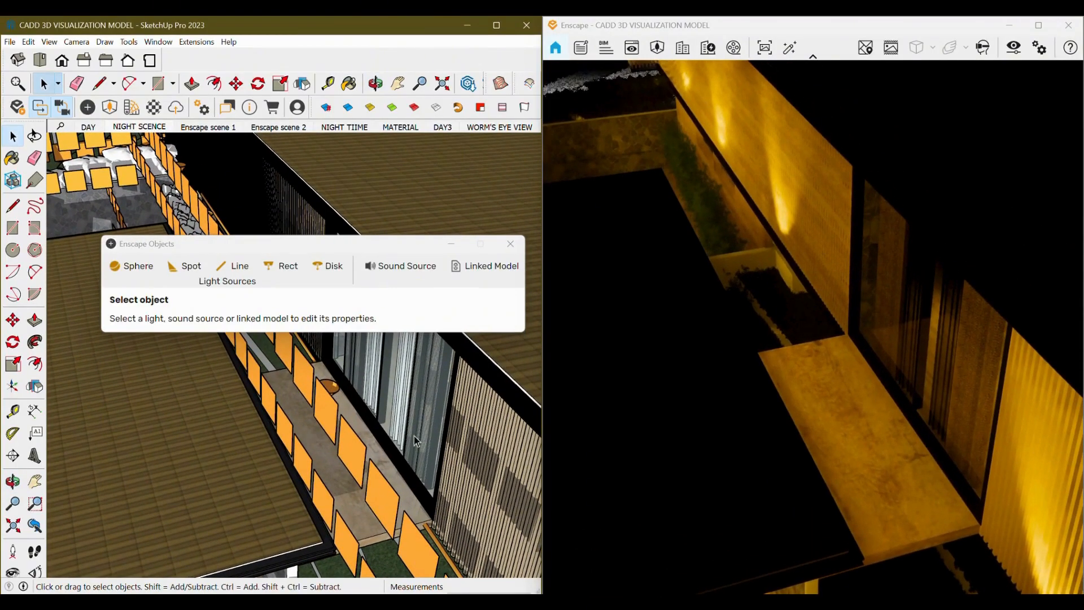
click(196, 270)
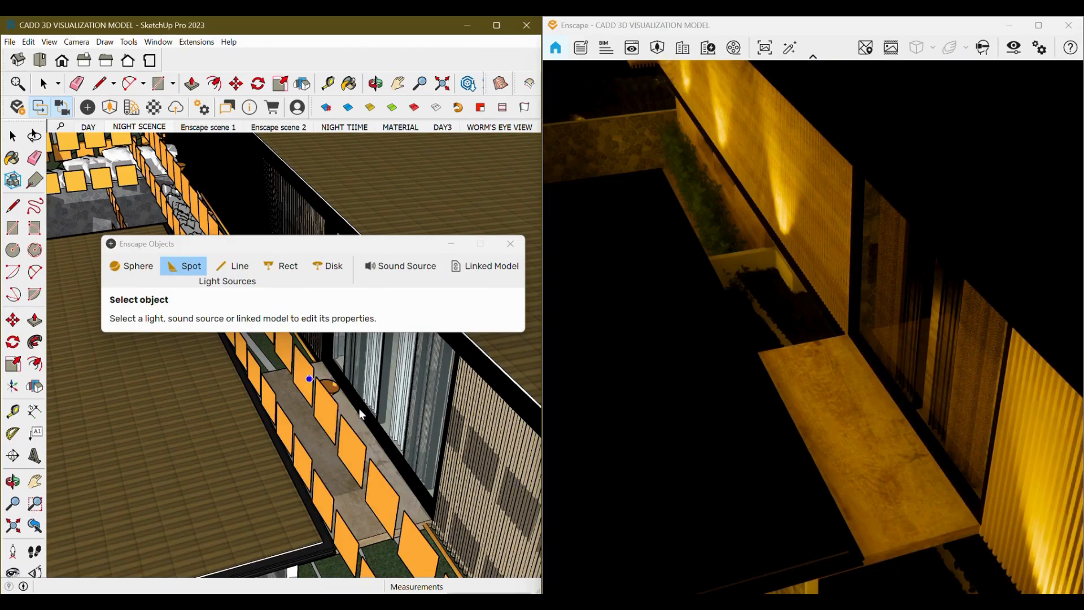
scroll(394, 466, up, 6)
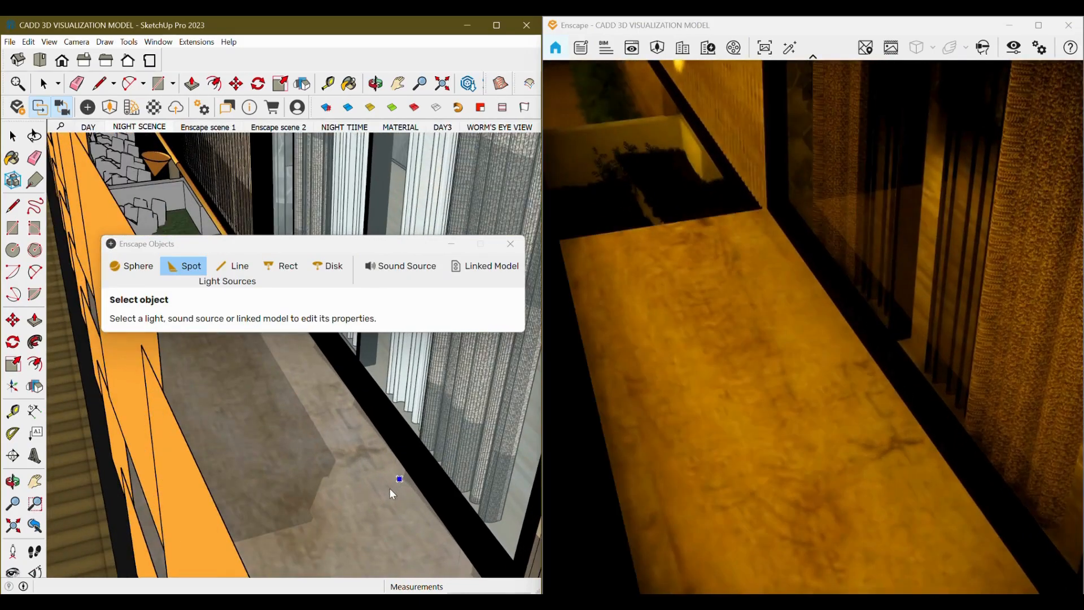
click(389, 488)
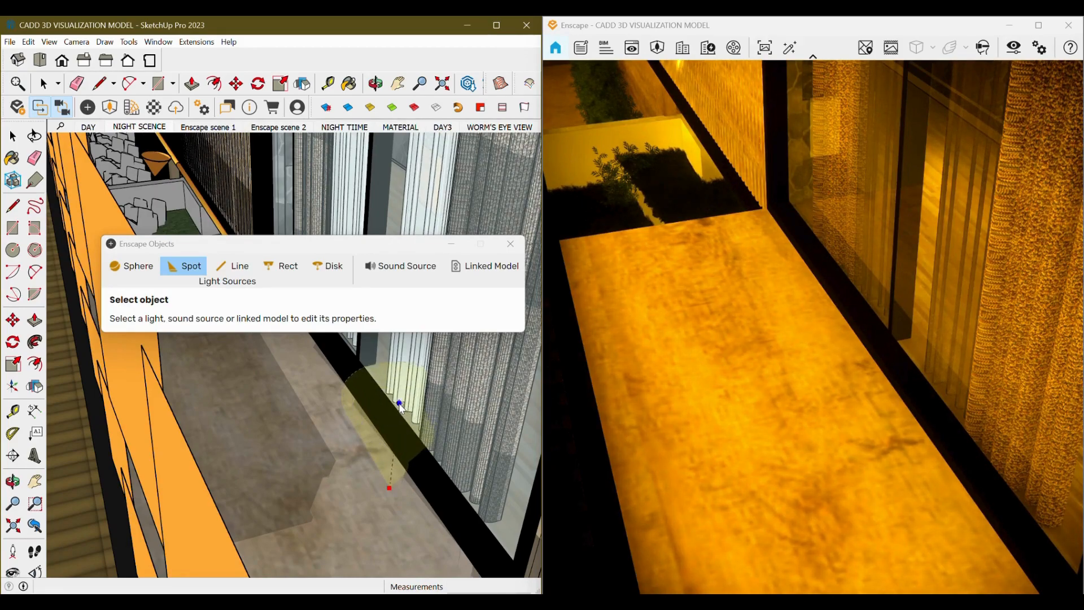
mouse_move(400, 403)
middle_down()
mouse_move(375, 491)
mouse_move(388, 417)
middle_up()
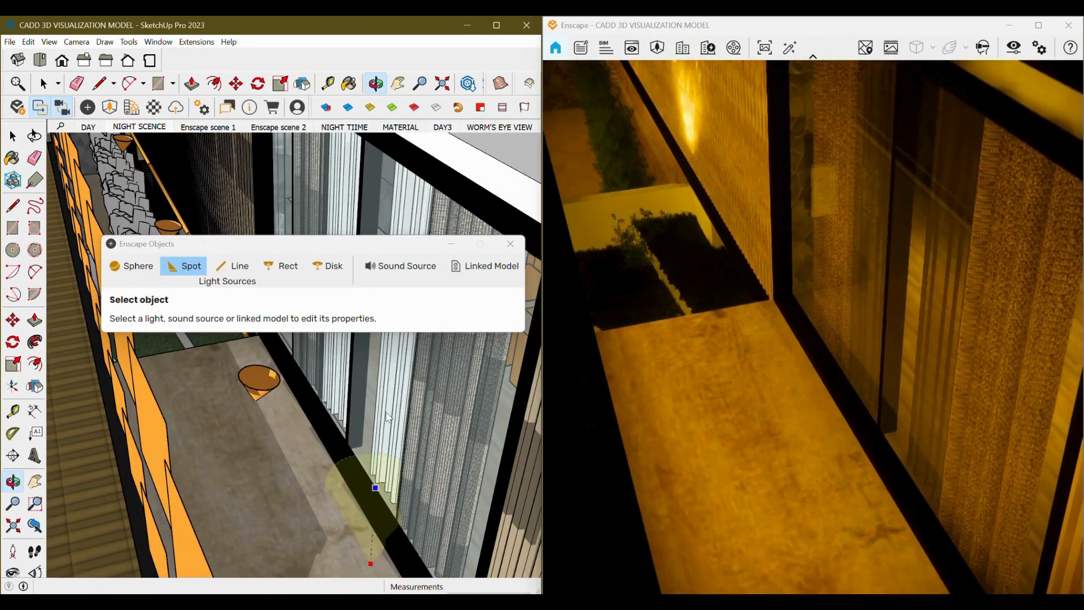
click(399, 369)
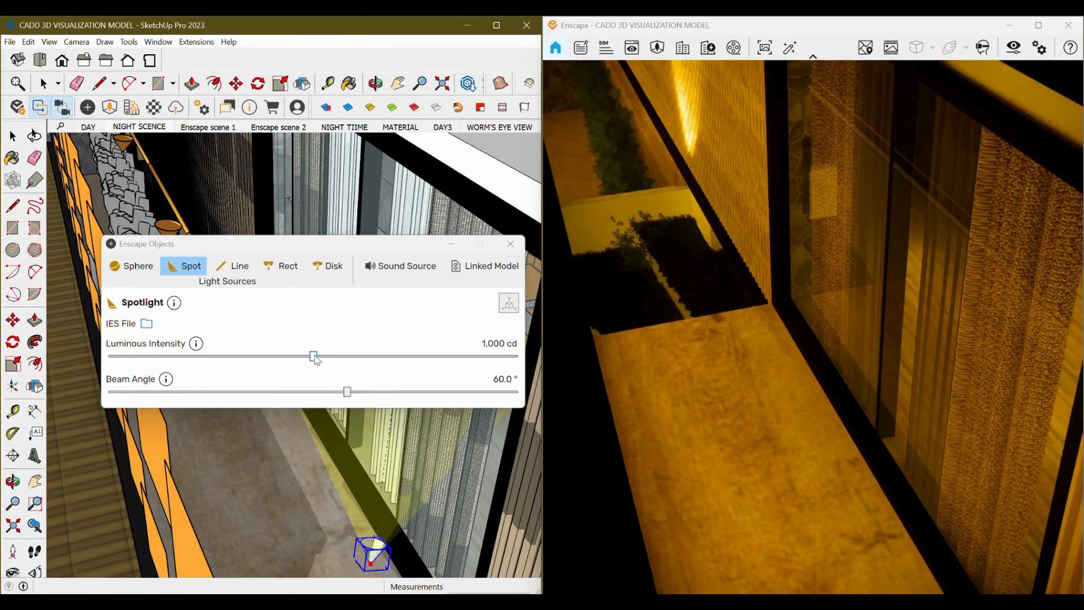
Set the spotlight's luminous intensity to about 162,928 cd and its beam angle to about 83.9°, then close the panel.
drag(314, 357, 466, 371)
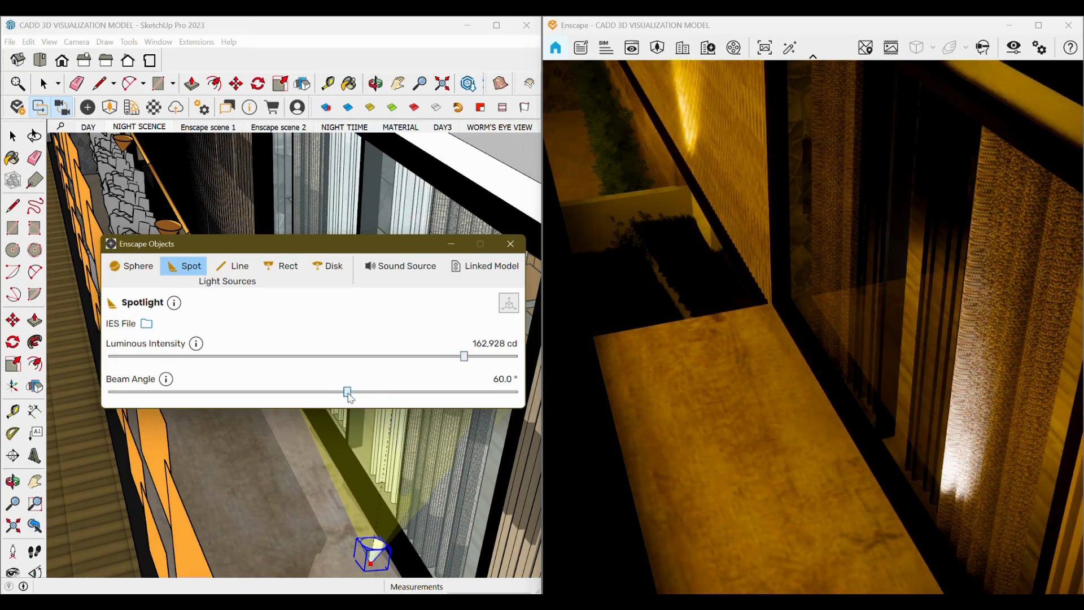
drag(372, 394, 468, 399)
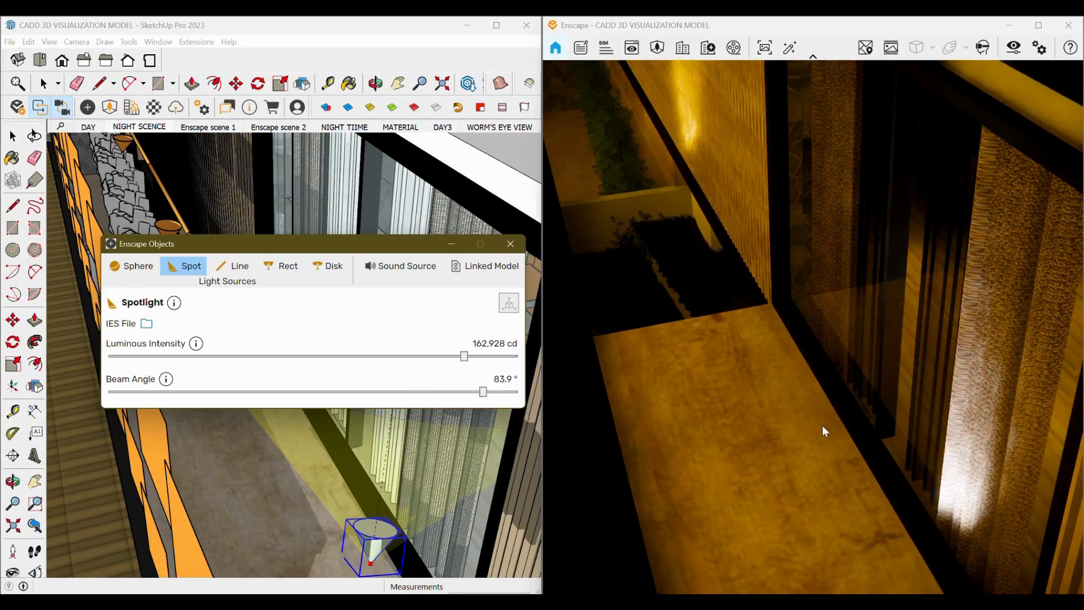
scroll(757, 400, down, 2)
mouse_move(767, 402)
right_down()
mouse_move(864, 404)
mouse_move(825, 414)
right_up()
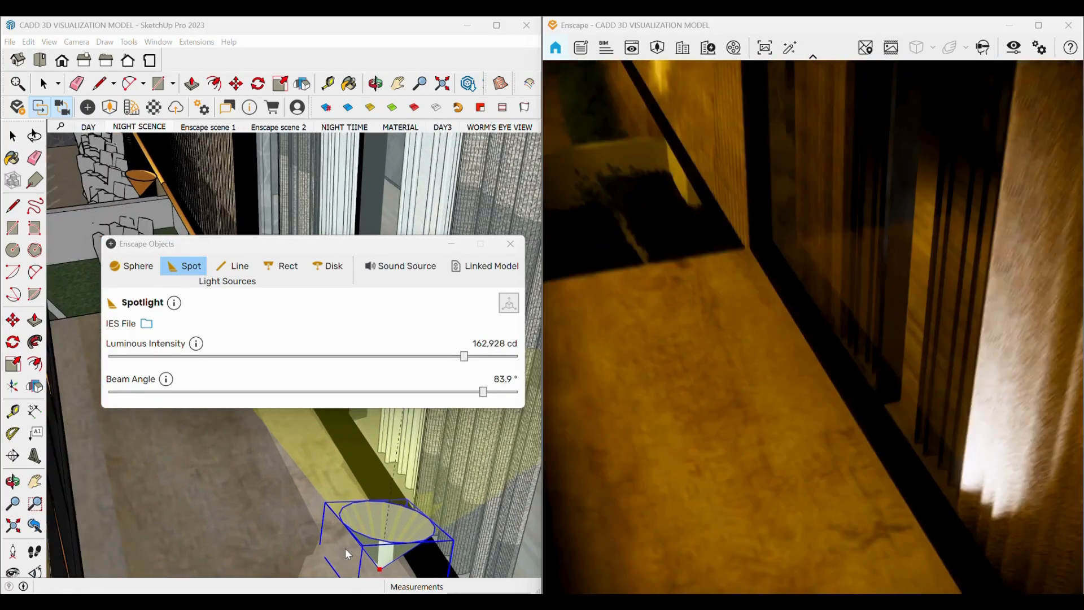
middle_drag(345, 548, 348, 509)
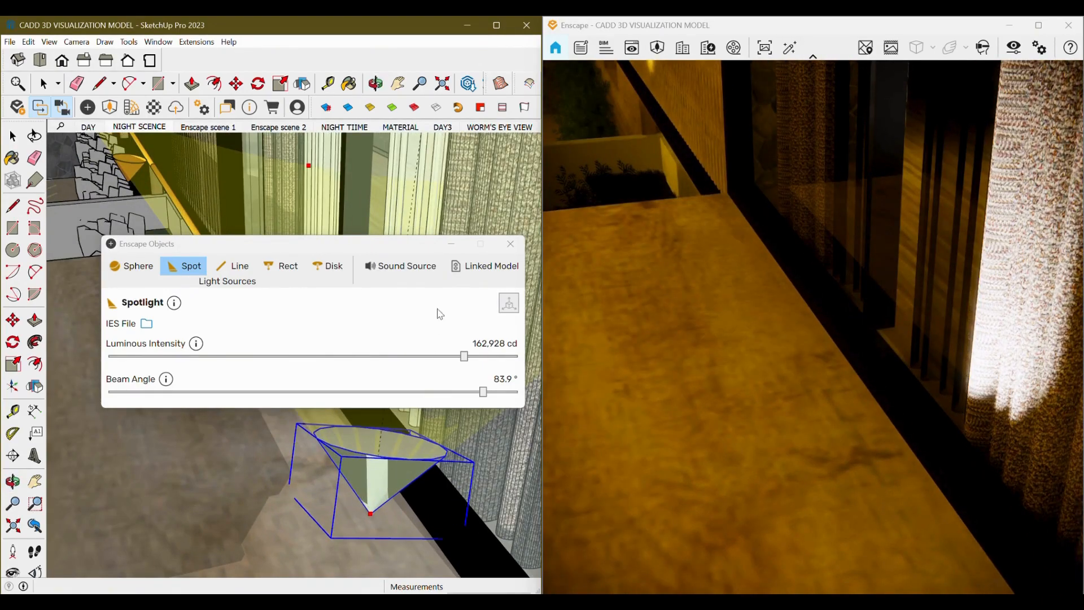
click(450, 245)
Paint the spotlight fixture with Color C04 from the Colors materials collection.
scroll(341, 491, up, 3)
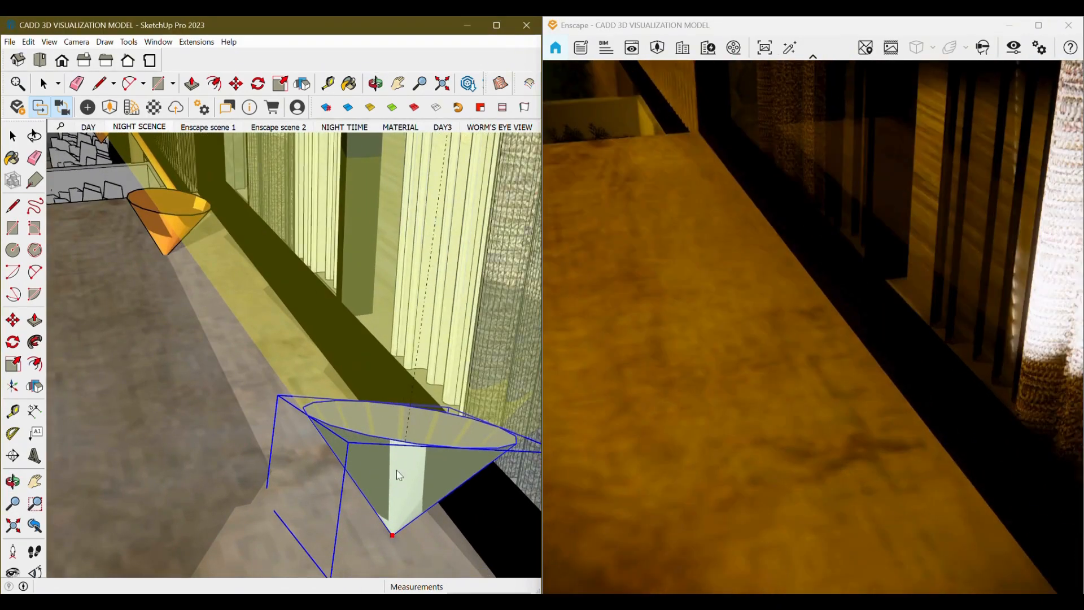
right_click(398, 434)
click(260, 464)
scroll(359, 486, up, 1)
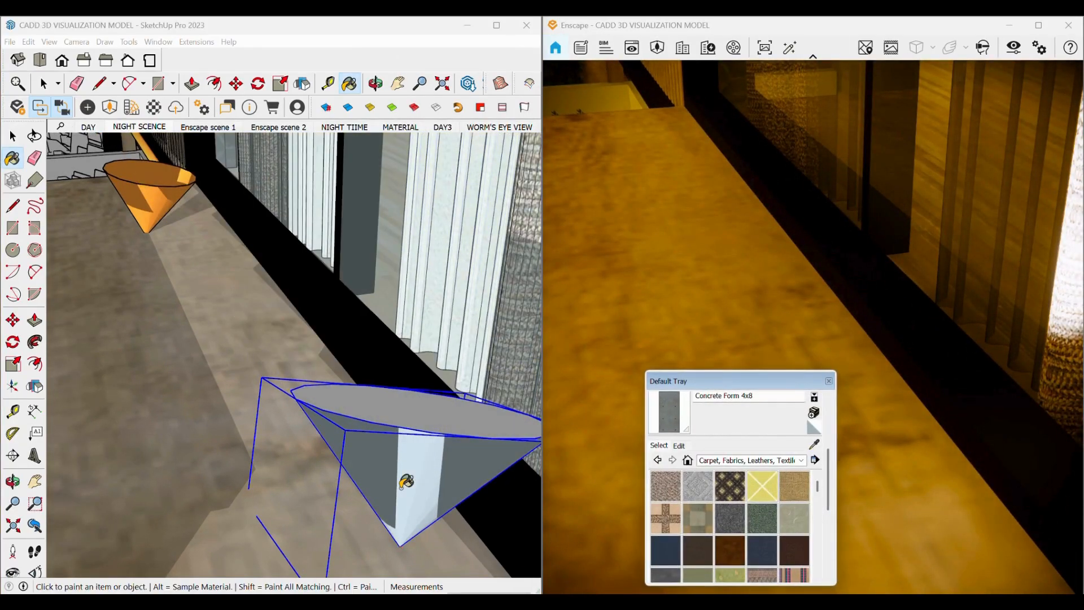
scroll(418, 471, up, 1)
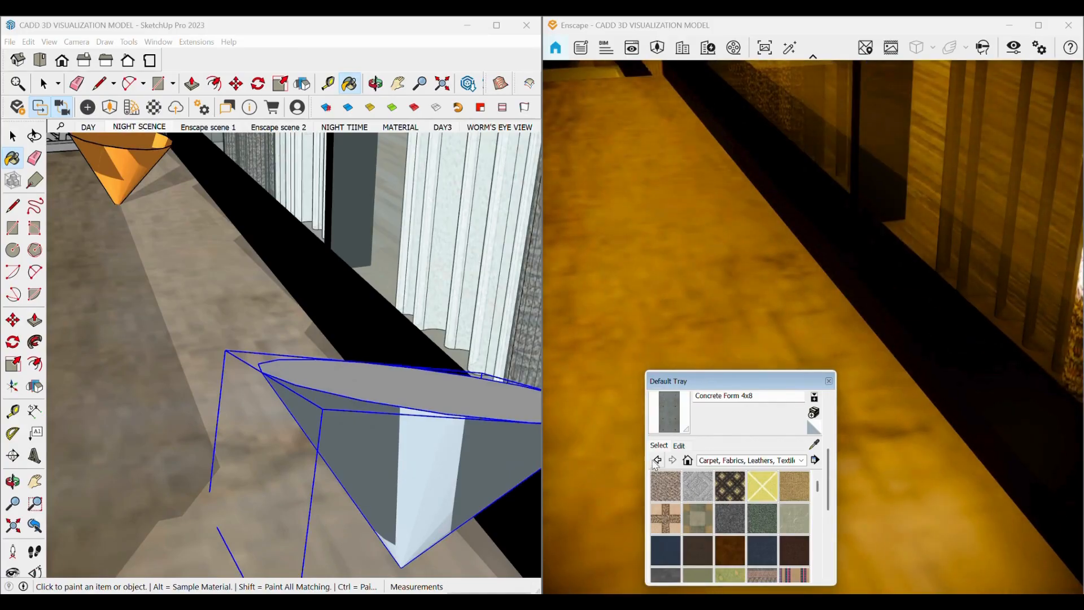
click(713, 461)
click(739, 314)
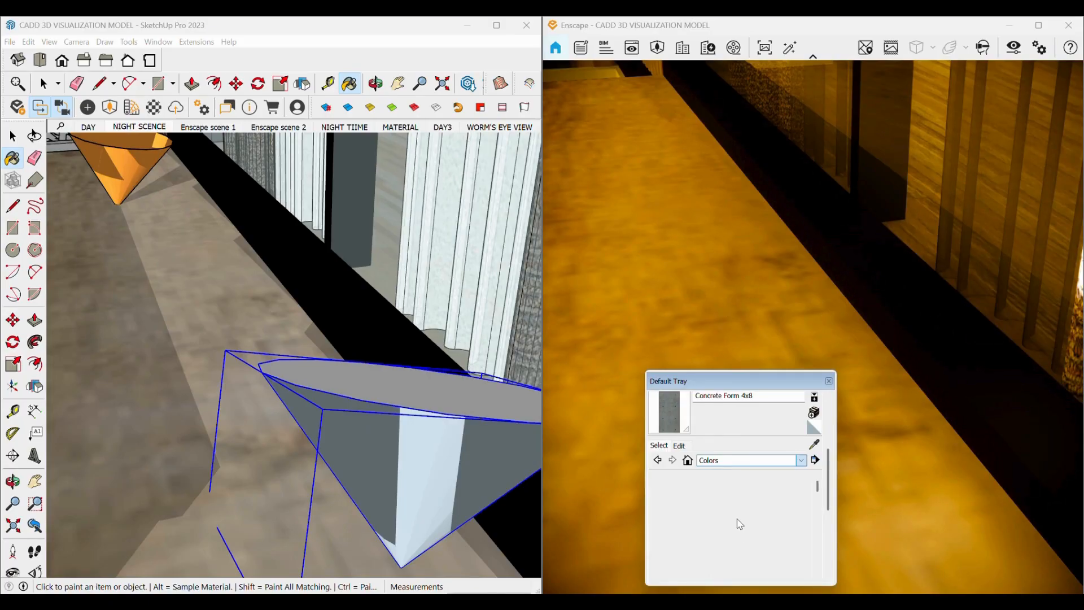
scroll(754, 521, down, 1)
scroll(755, 521, up, 1)
scroll(754, 522, down, 1)
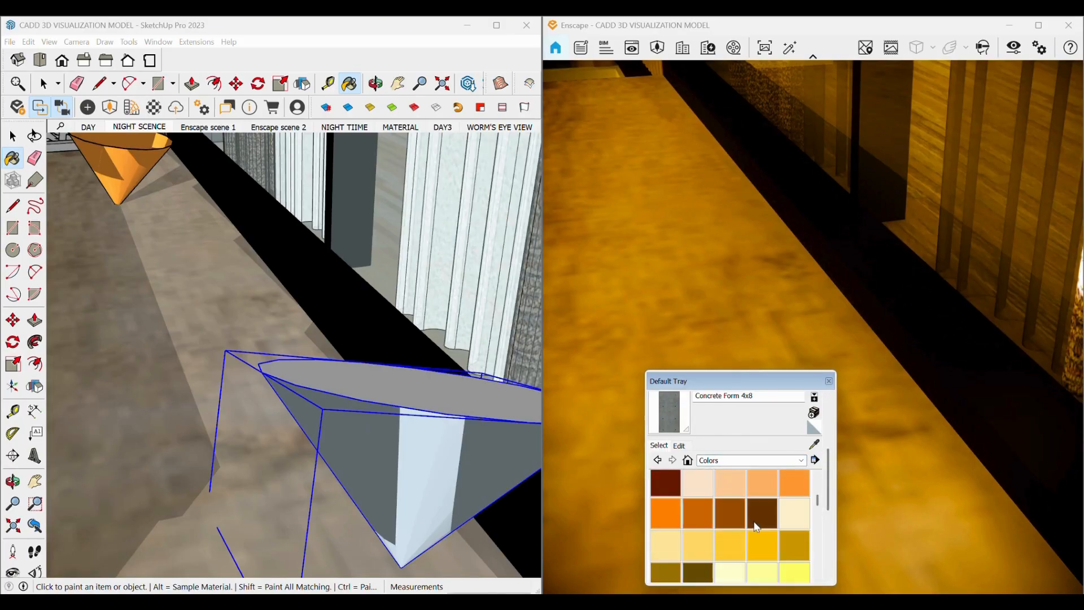
click(796, 482)
click(429, 500)
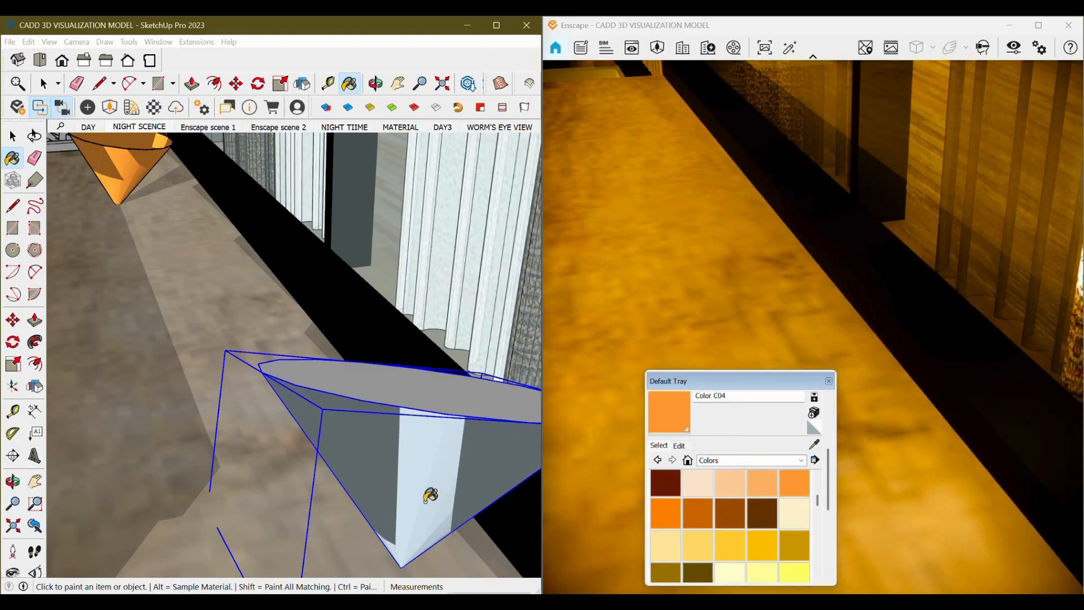
click(416, 556)
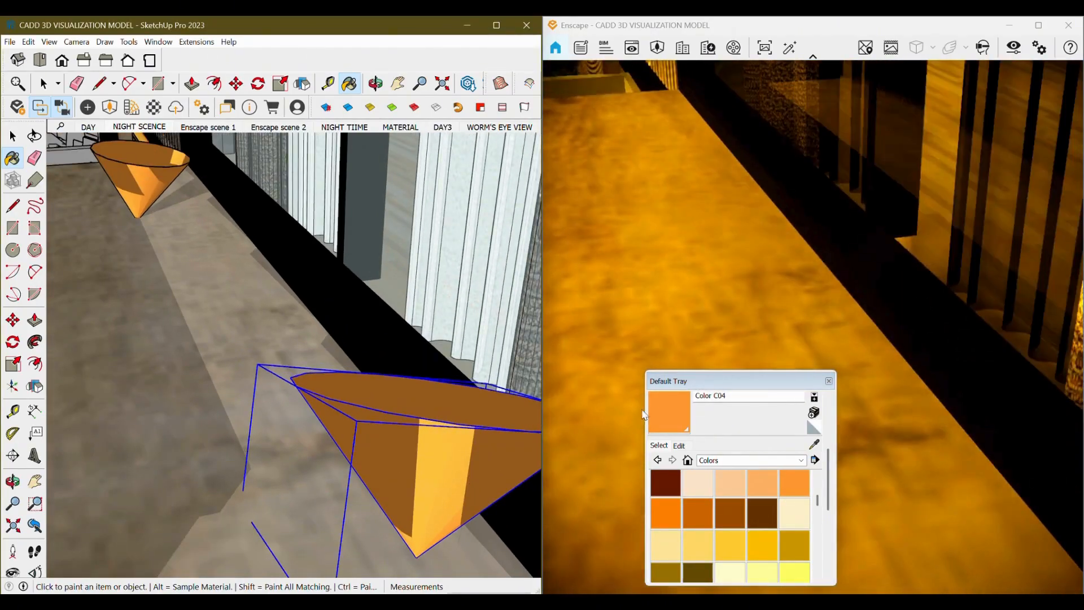
Review the new spotlight's effect on the balcony in the live preview.
click(621, 348)
scroll(621, 348, down, 5)
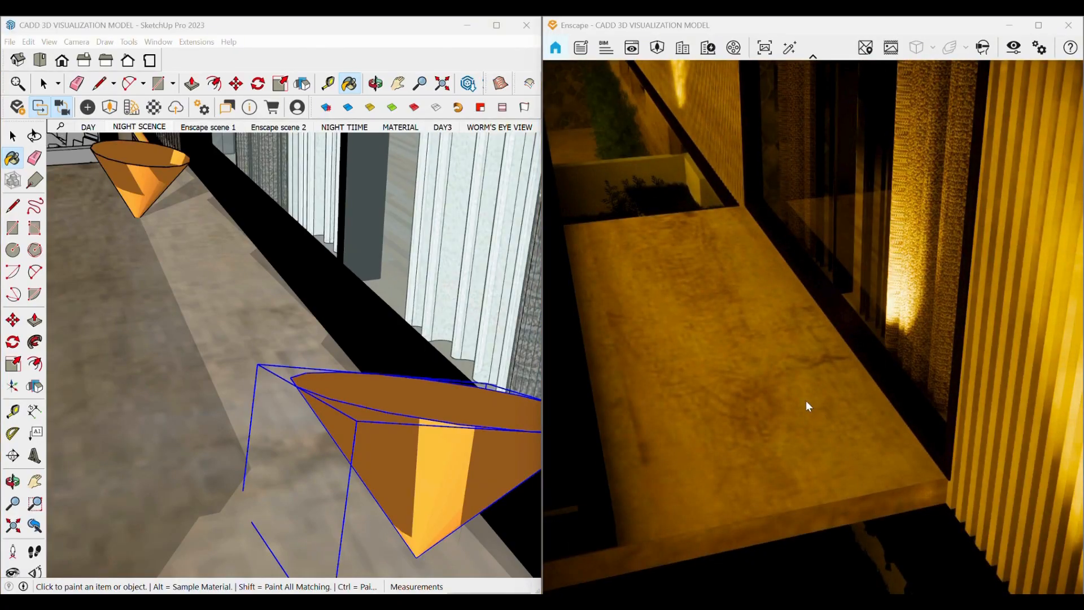
scroll(807, 402, down, 3)
mouse_move(784, 356)
right_down()
mouse_move(881, 333)
mouse_move(858, 361)
mouse_move(789, 365)
right_up()
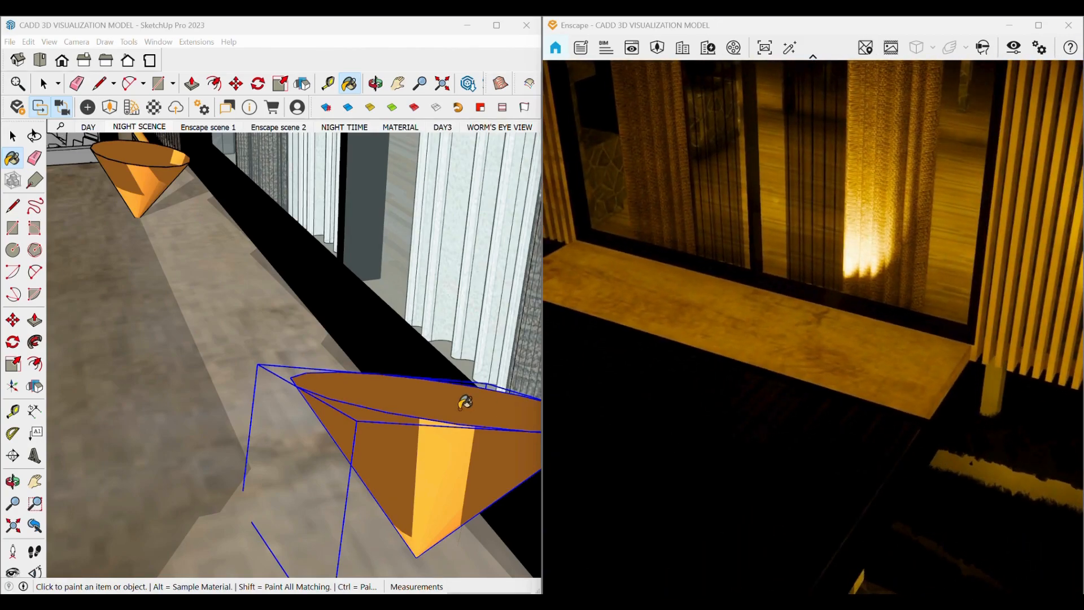
scroll(429, 391, down, 8)
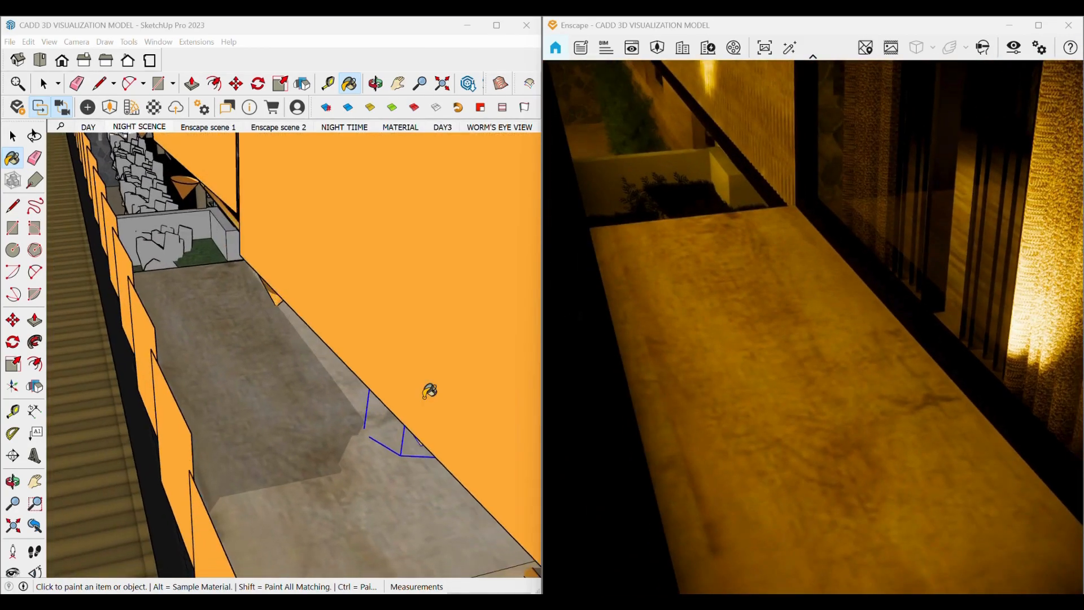
scroll(343, 475, down, 6)
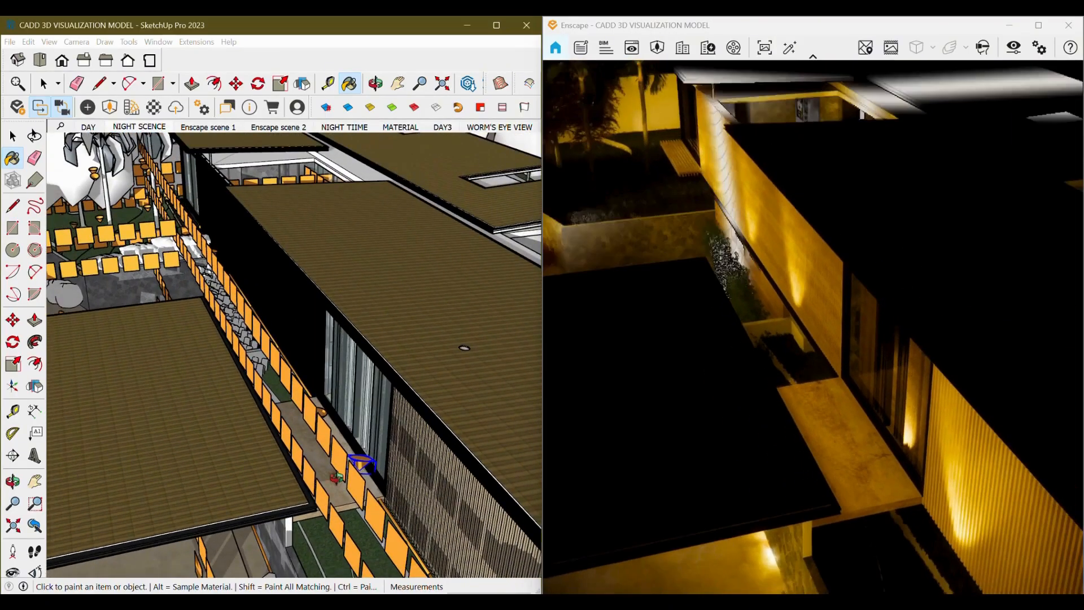
mouse_move(363, 456)
middle_down()
mouse_move(371, 392)
mouse_move(331, 403)
mouse_move(324, 482)
mouse_move(334, 438)
mouse_move(346, 457)
middle_up()
Draw a rectangle about 1438 mm by 398 mm on the stone wall just below the ceiling.
key(b)
mouse_move(346, 412)
middle_down()
mouse_move(341, 387)
mouse_move(255, 353)
mouse_move(256, 322)
mouse_move(249, 355)
mouse_move(254, 316)
mouse_move(249, 349)
middle_up()
scroll(255, 353, up, 3)
scroll(249, 349, up, 2)
key(r)
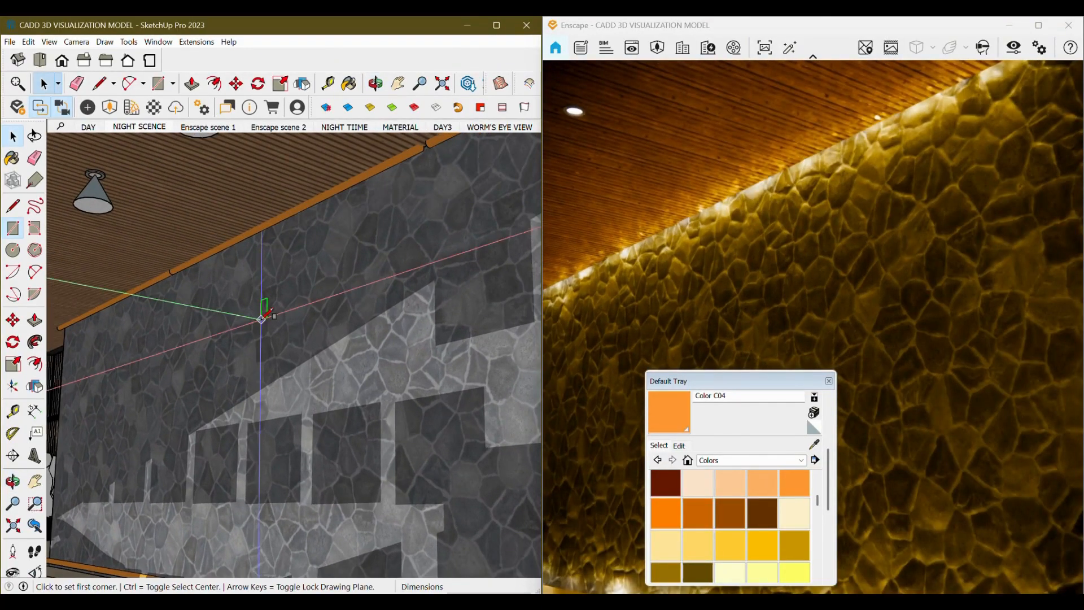
click(226, 296)
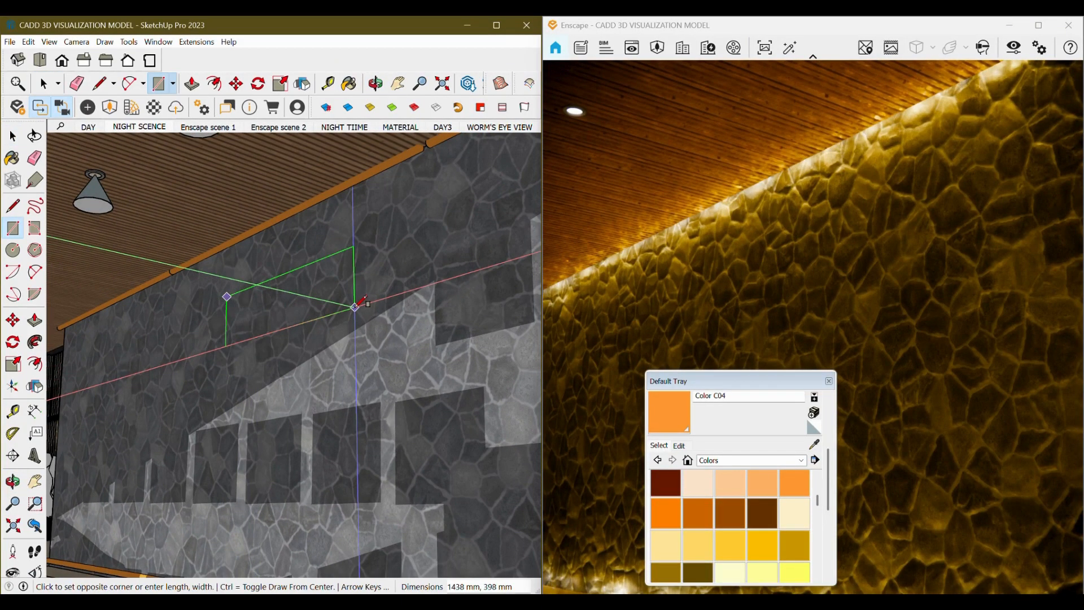
click(355, 308)
key(space)
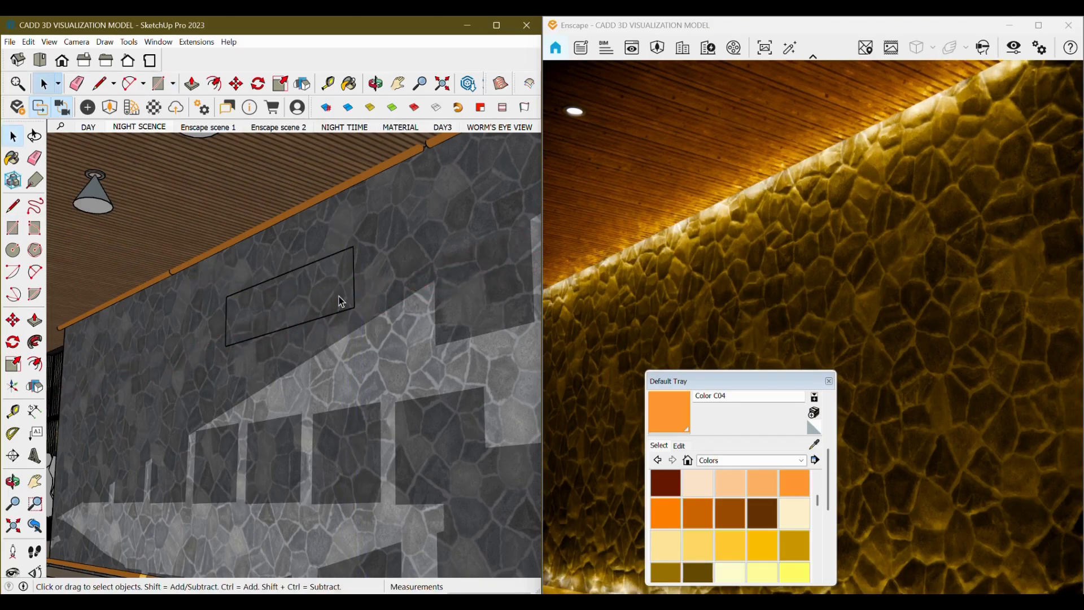
Push/pull the rectangle outward from the wall into a box.
scroll(342, 302, up, 1)
key(p)
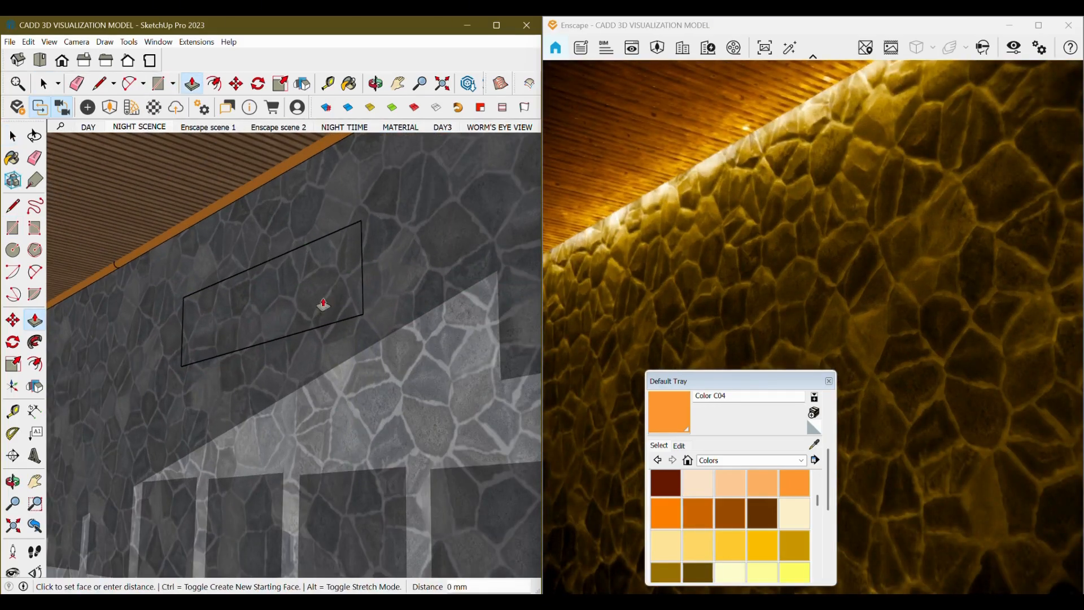
click(255, 326)
click(240, 326)
key(space)
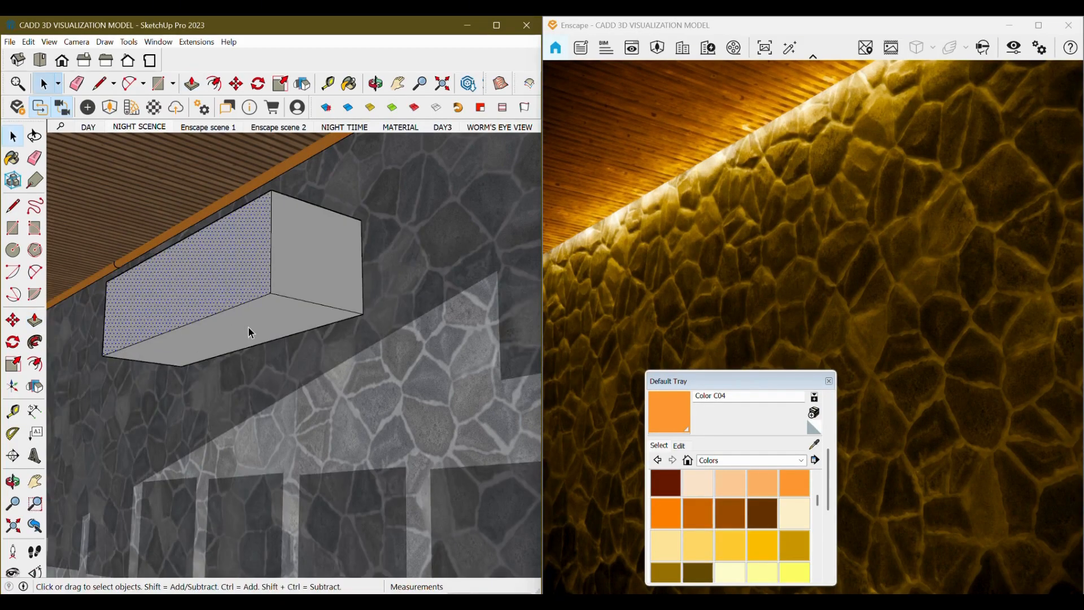
Paint the underside of the box with Color C04.
scroll(249, 327, down, 4)
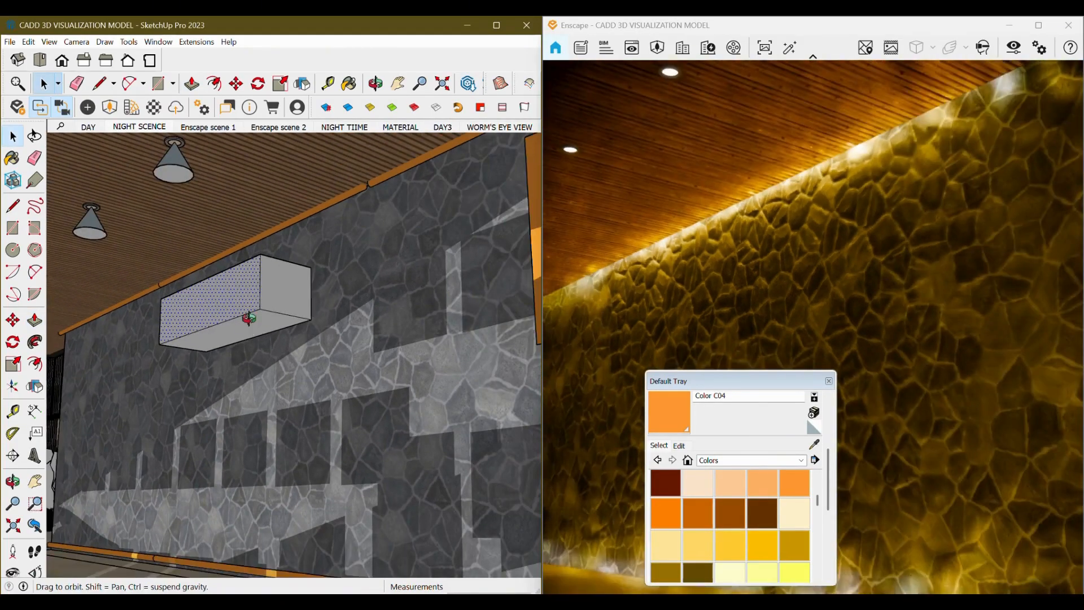
double_click(252, 300)
scroll(252, 301, up, 4)
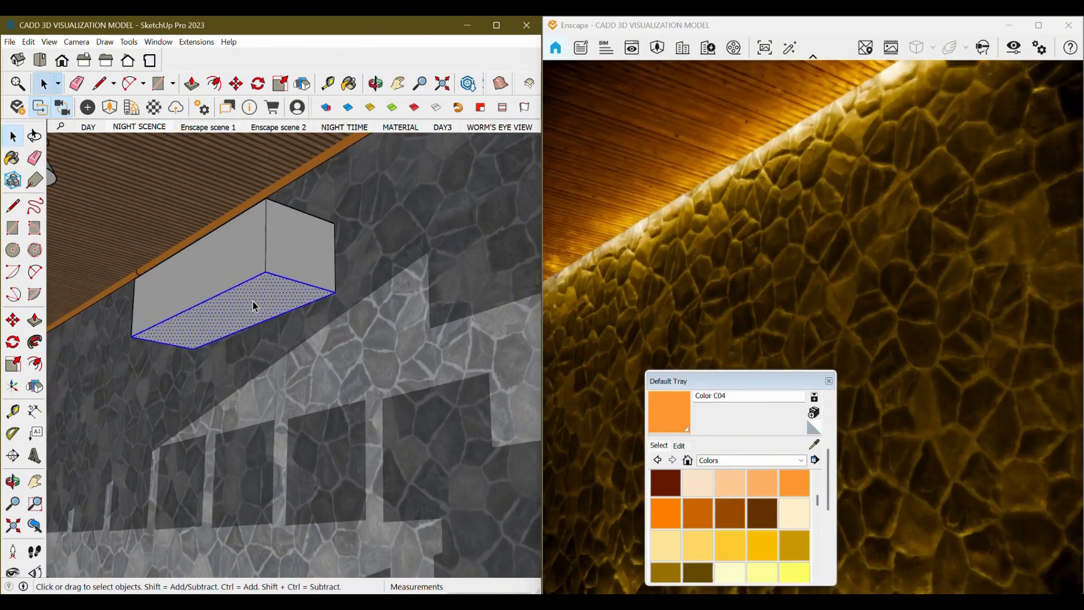
key(b)
scroll(259, 294, up, 2)
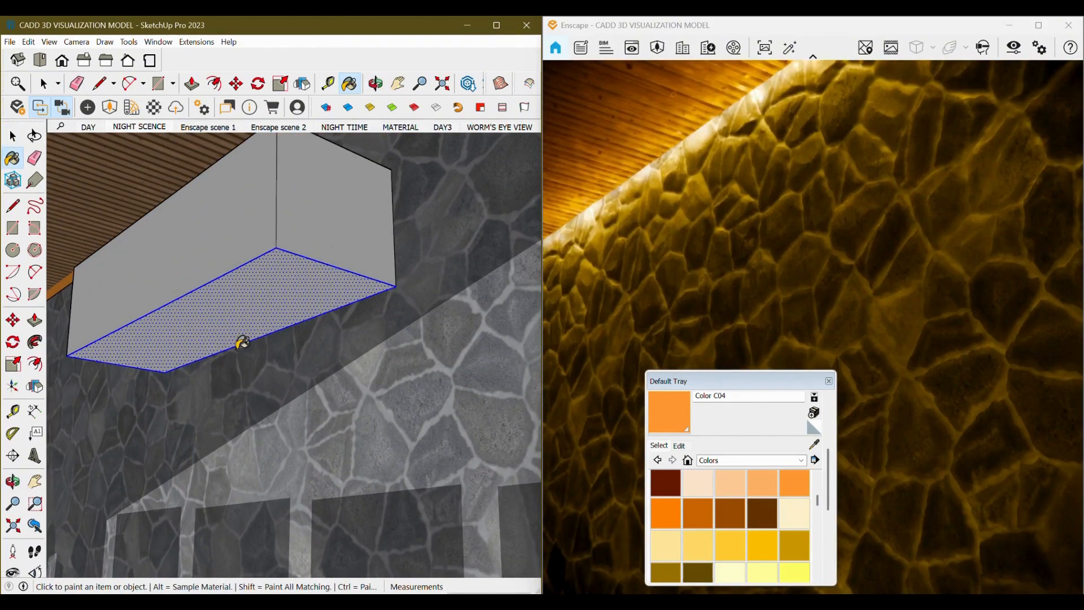
click(260, 298)
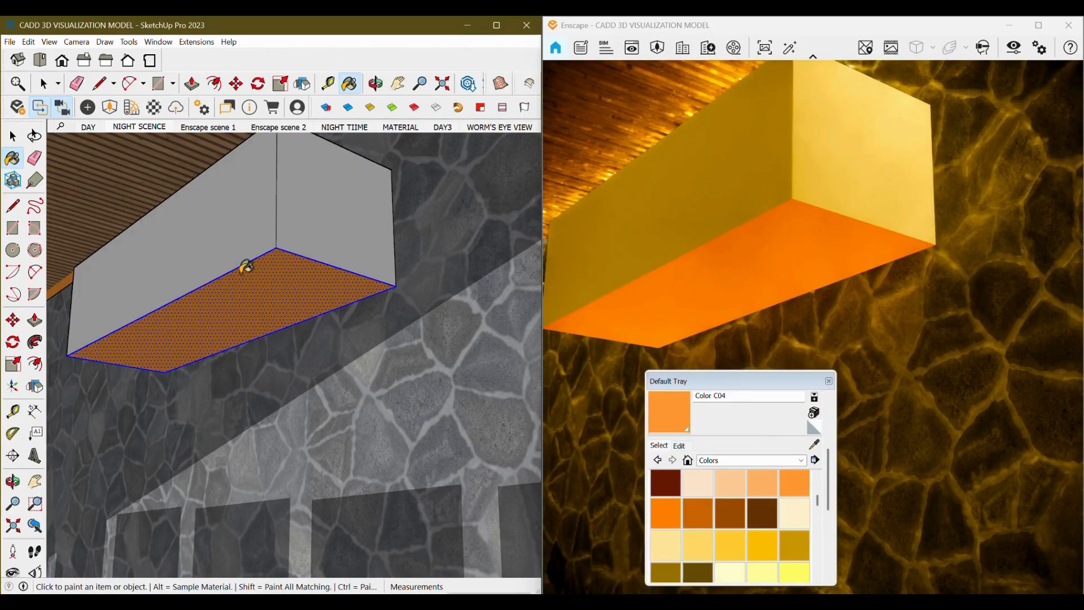
Open Color C04 in the Enscape material editor, make it Self-illuminated, and raise its luminance to 100,000 cd/m².
click(155, 108)
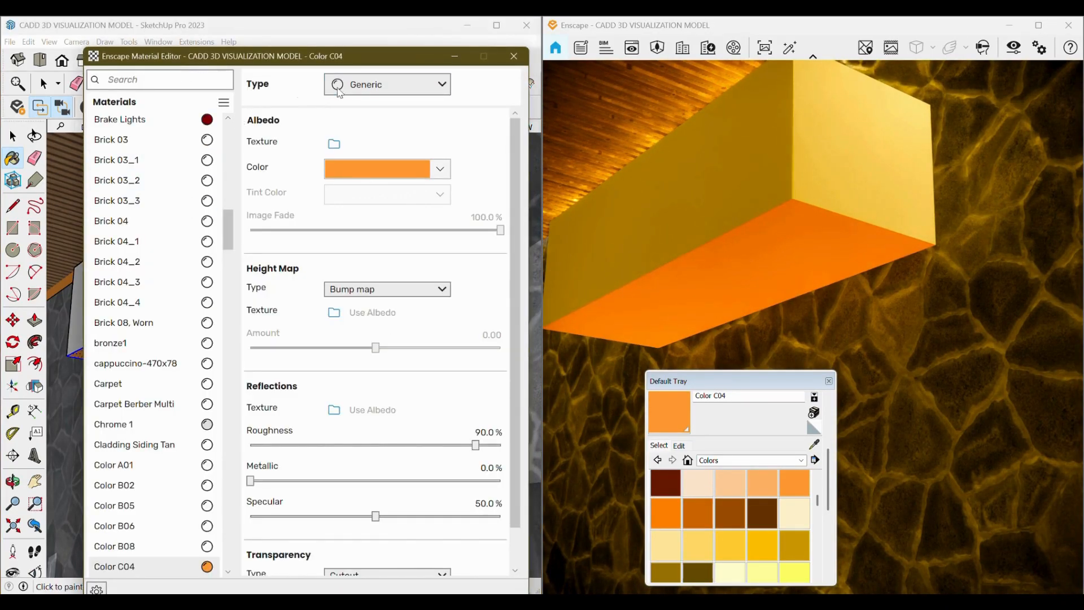
click(371, 89)
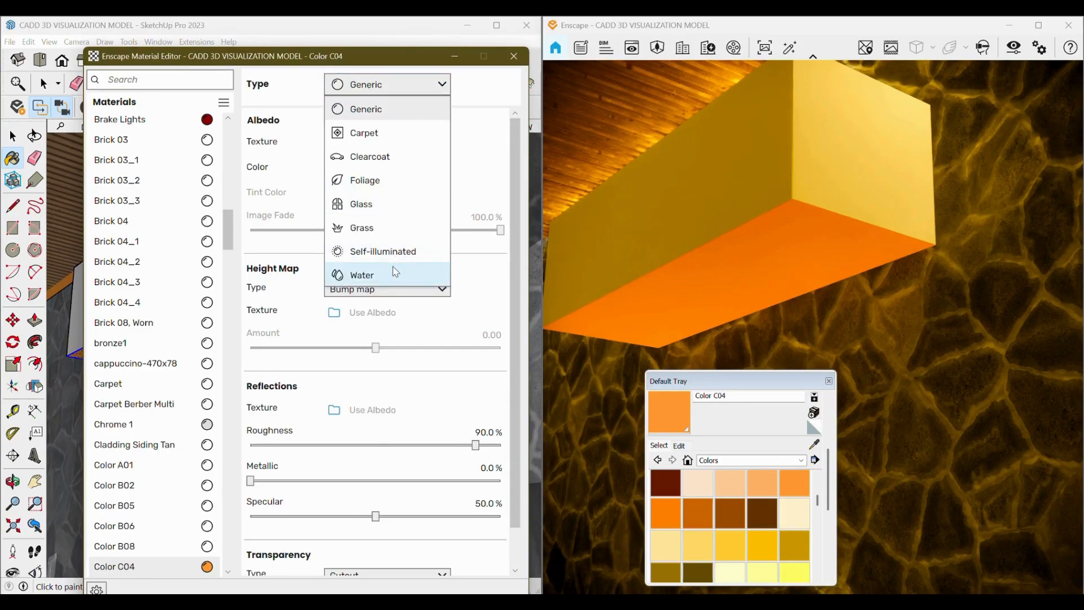
click(383, 251)
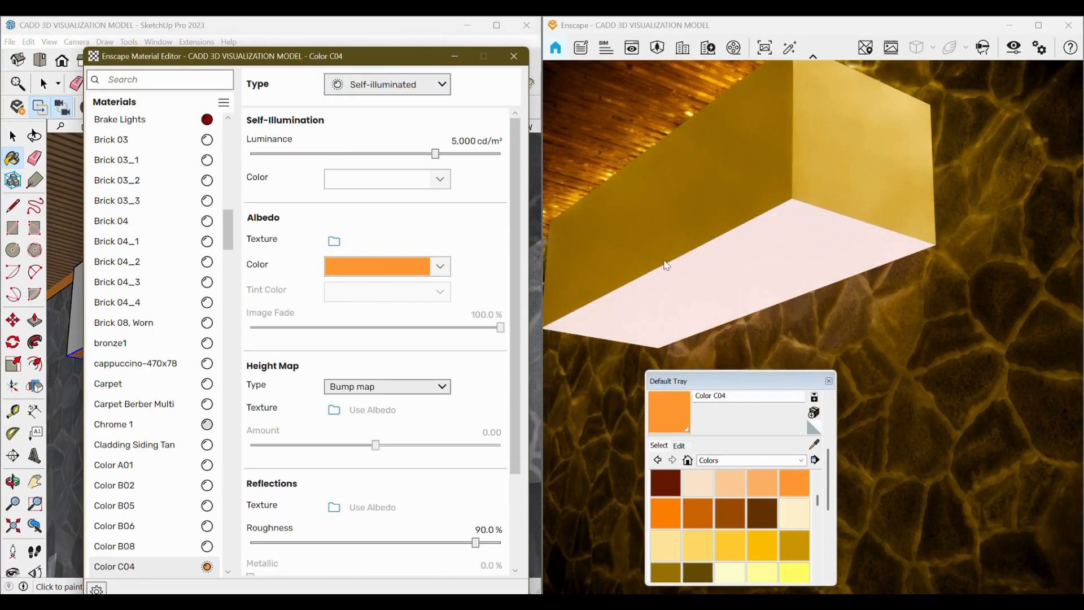
drag(435, 153, 504, 156)
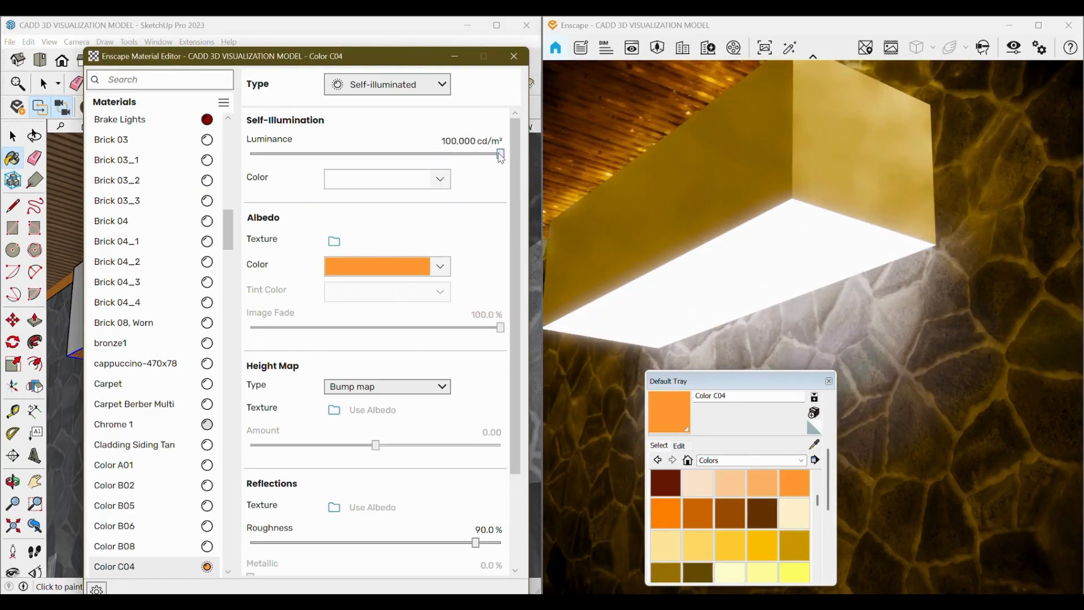
Set the self-illumination color of Color C04 to a reddish orange.
scroll(605, 295, down, 3)
click(680, 273)
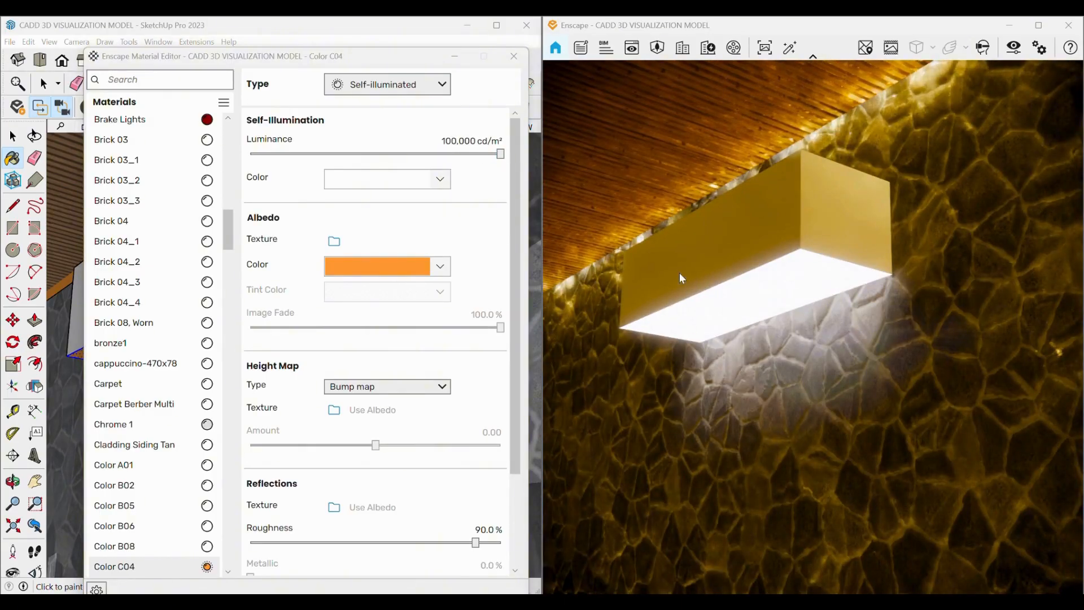
right_click(696, 325)
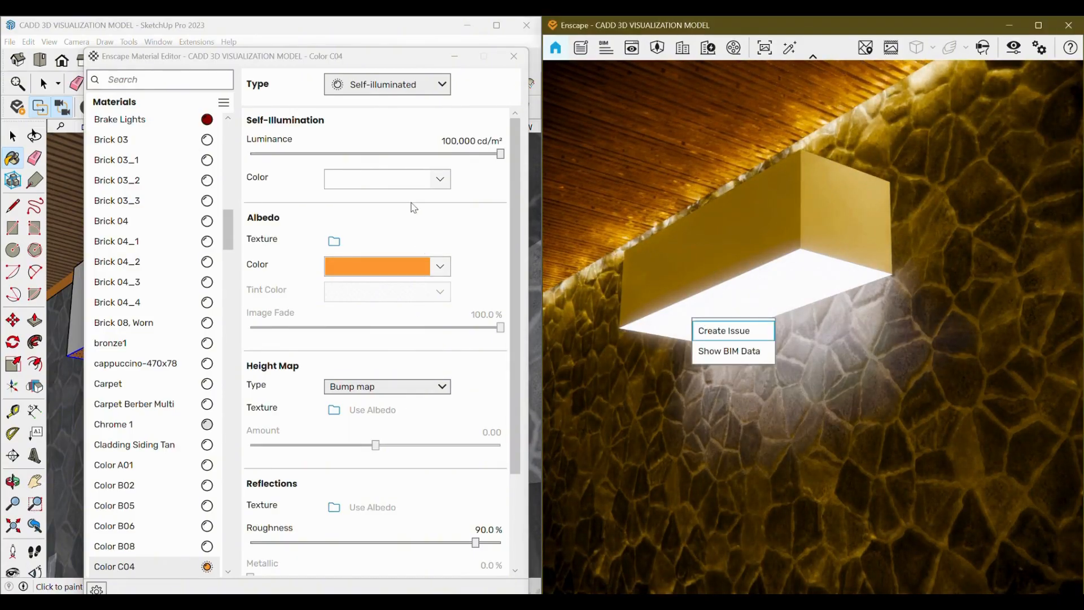
click(441, 179)
drag(291, 248, 297, 275)
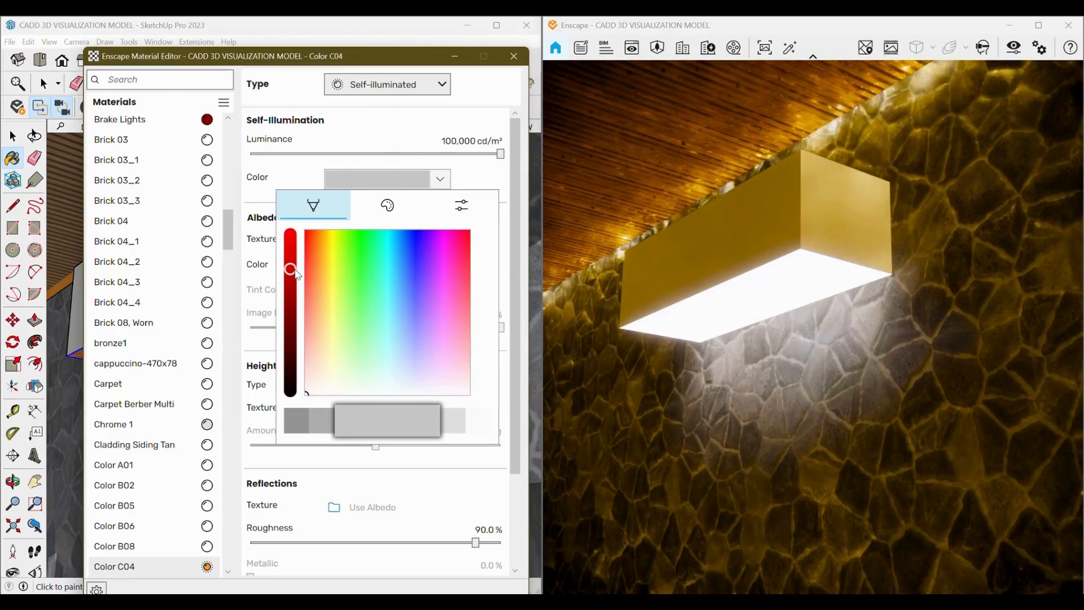
click(327, 270)
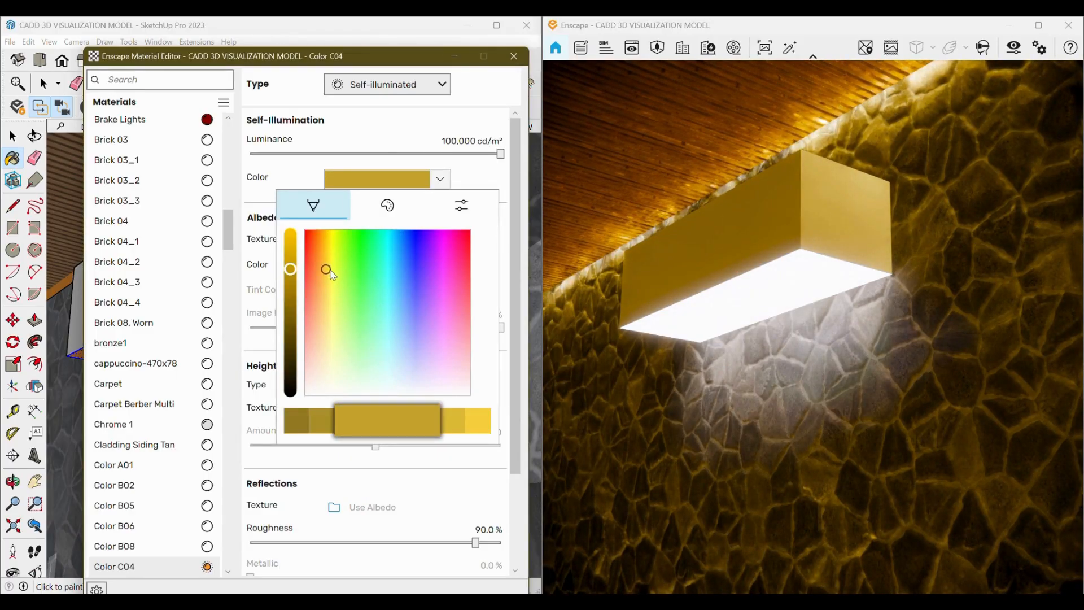
click(351, 316)
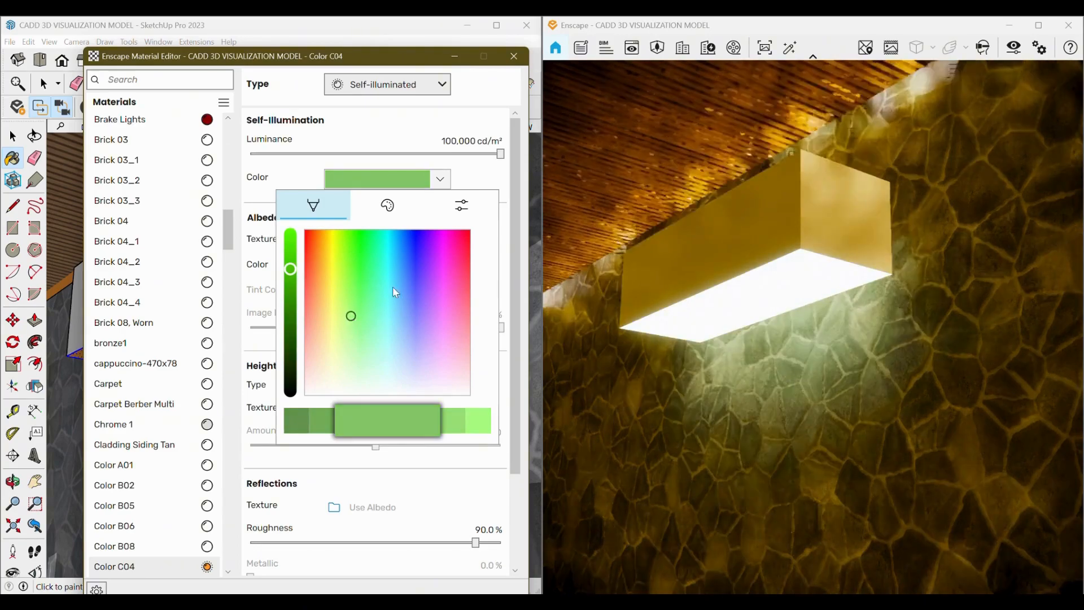
click(344, 324)
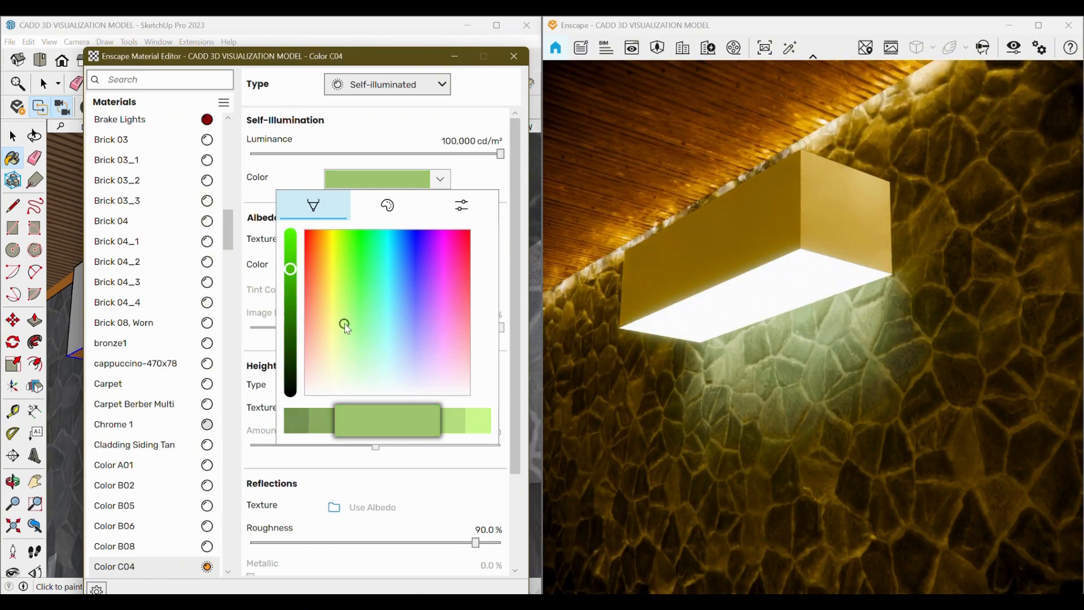
mouse_move(346, 329)
mouse_down()
mouse_move(346, 297)
mouse_move(312, 247)
mouse_up()
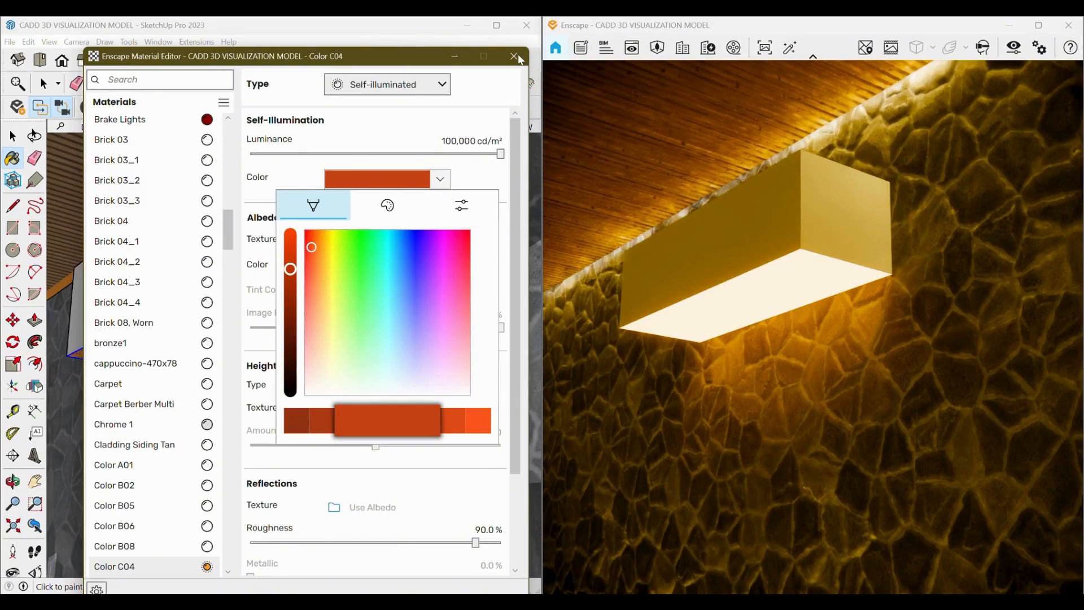
click(478, 121)
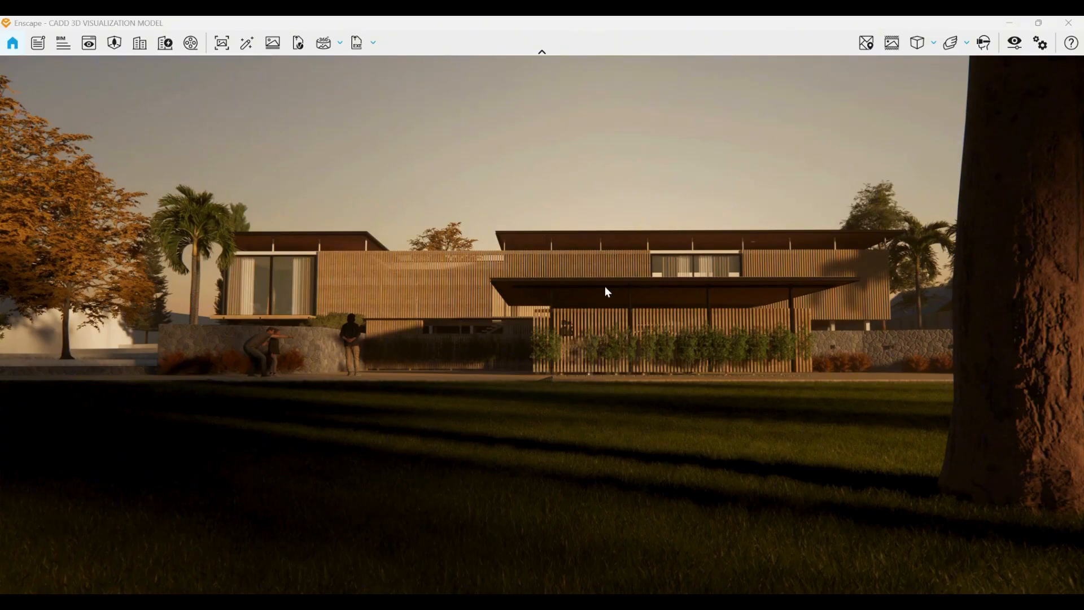
Navigate around the house exterior in the live Enscape view.
scroll(608, 286, up, 4)
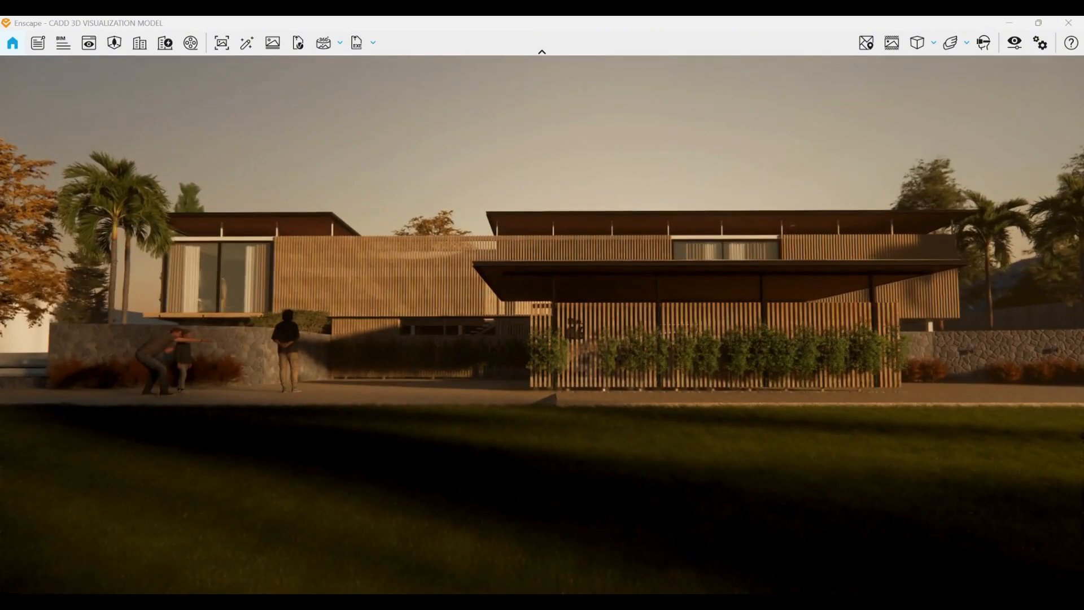
scroll(637, 270, up, 3)
drag(717, 246, 757, 243)
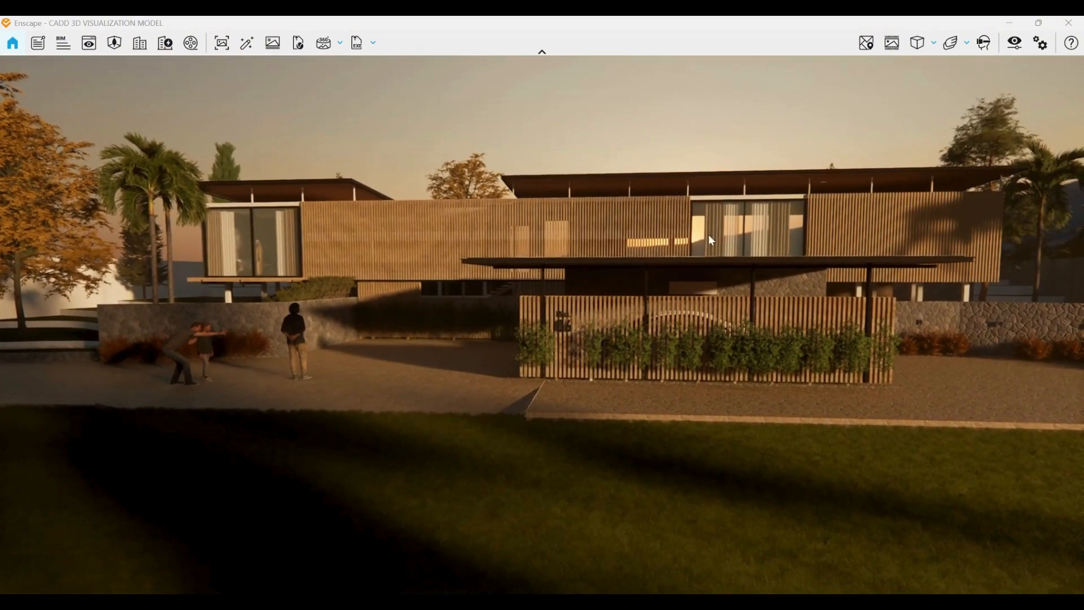
mouse_move(663, 230)
mouse_down()
mouse_move(686, 219)
mouse_move(661, 221)
mouse_up()
right_drag(660, 214, 573, 259)
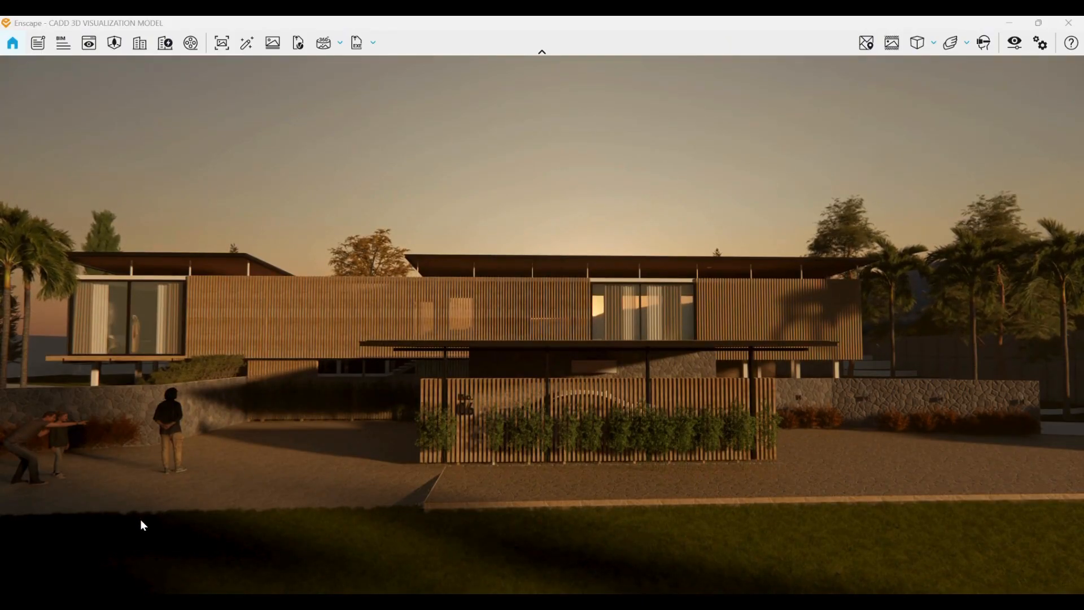
drag(123, 530, 119, 531)
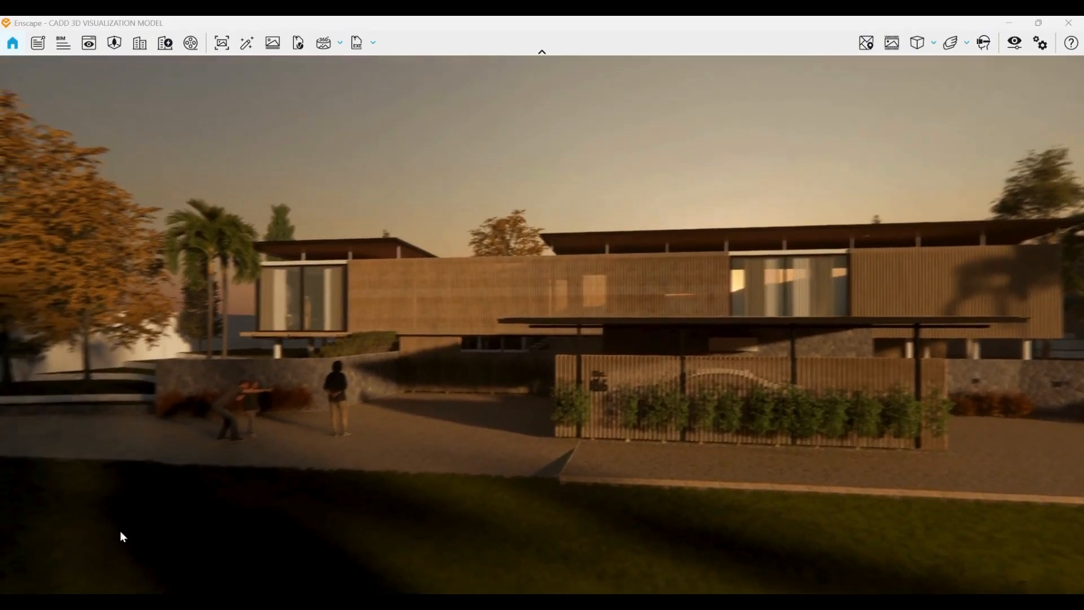
key(a)
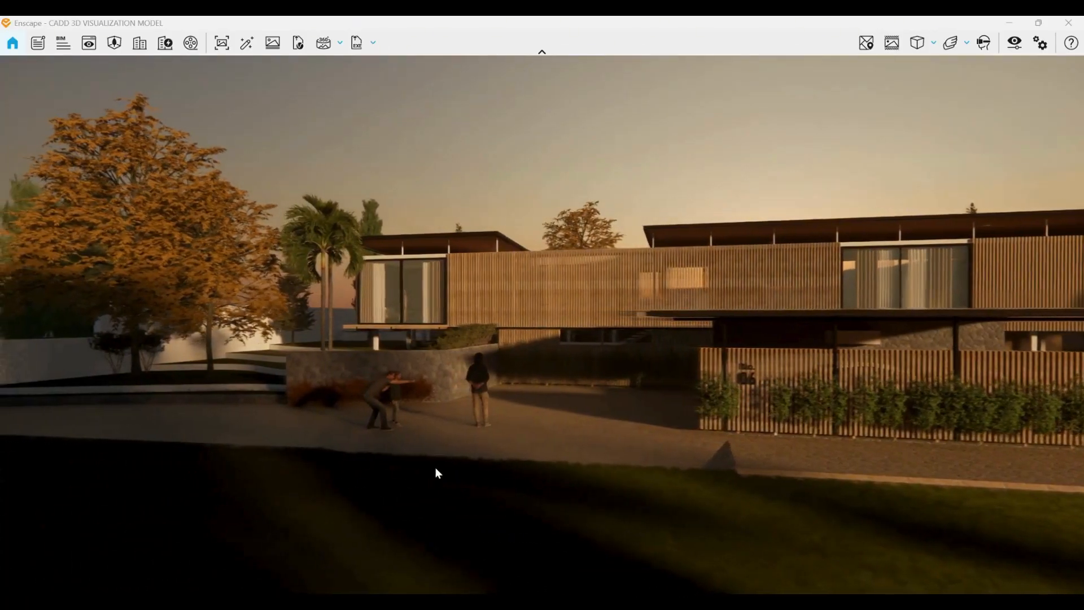
mouse_move(622, 475)
mouse_down()
mouse_move(714, 470)
mouse_move(627, 479)
mouse_move(616, 462)
mouse_up()
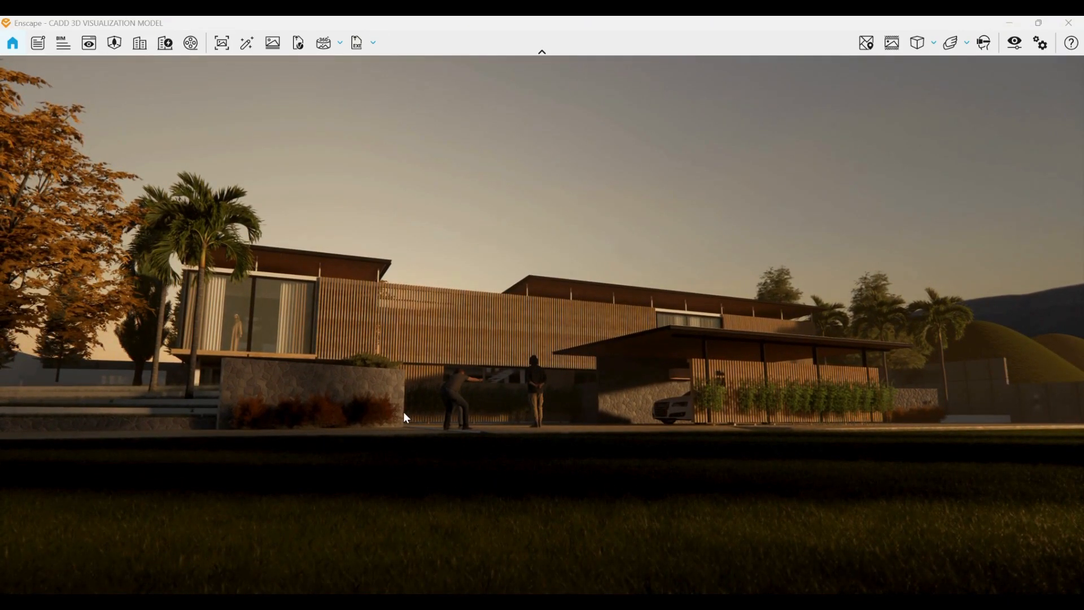
Open Visual Settings and set the camera exposure to 41%.
click(1014, 46)
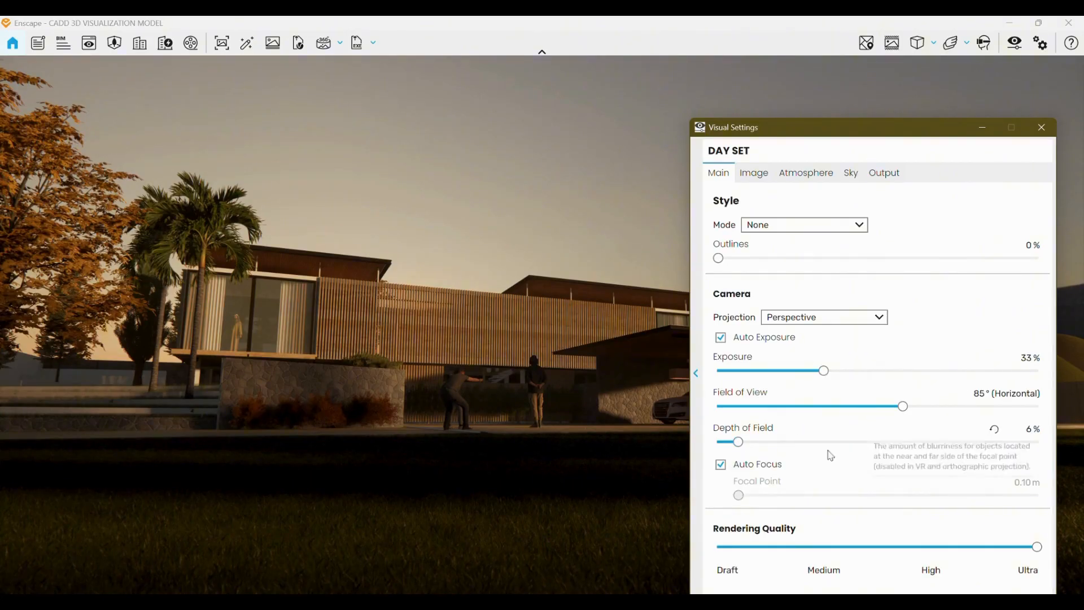
click(993, 133)
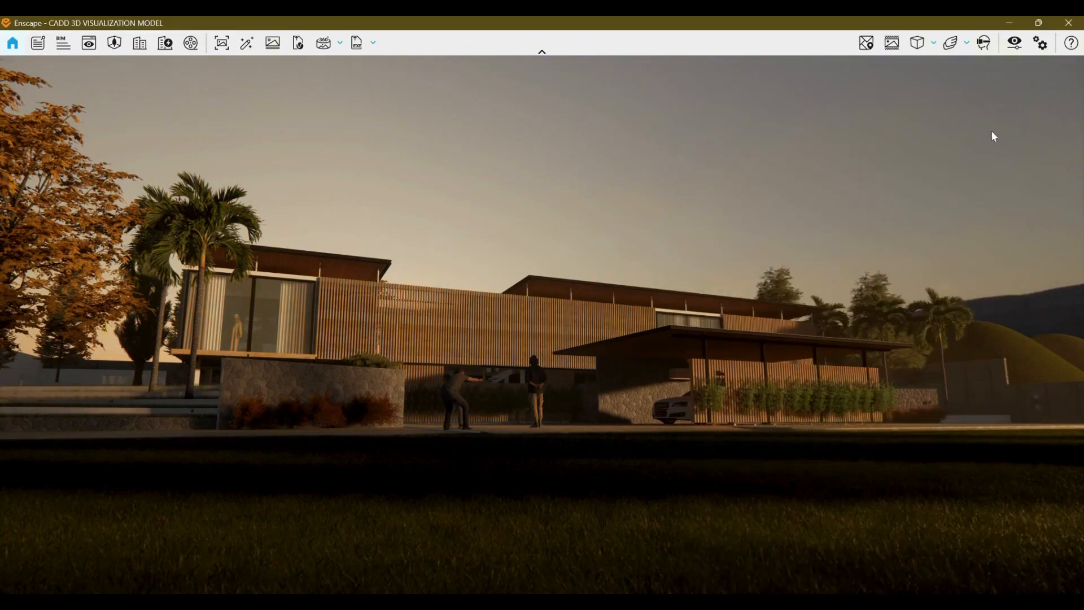
click(1015, 44)
drag(823, 370, 852, 375)
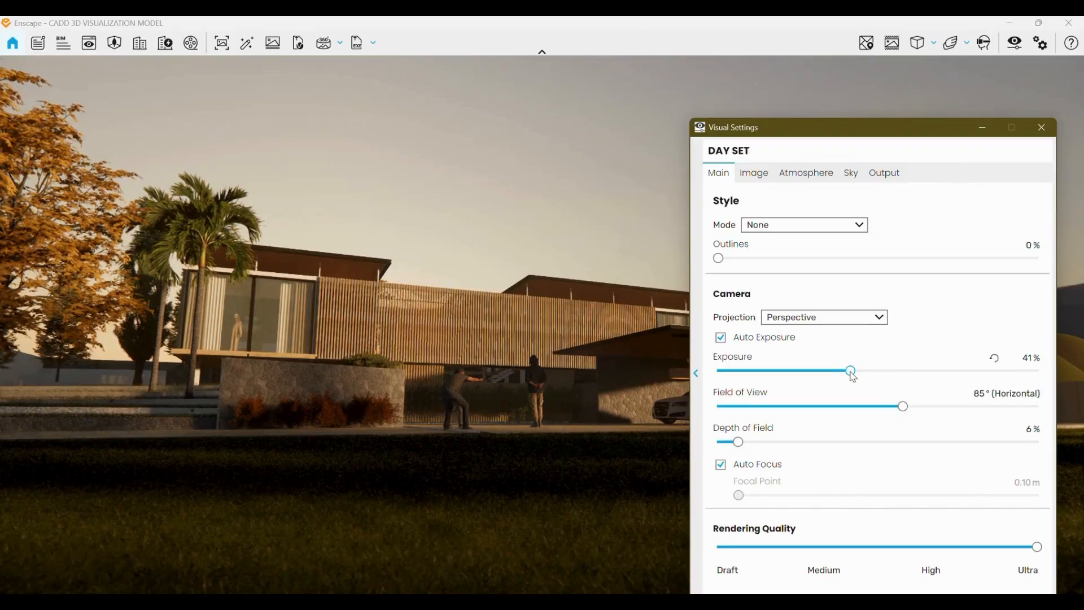
Adjust the camera field of view to 81° horizontal.
drag(904, 408, 871, 412)
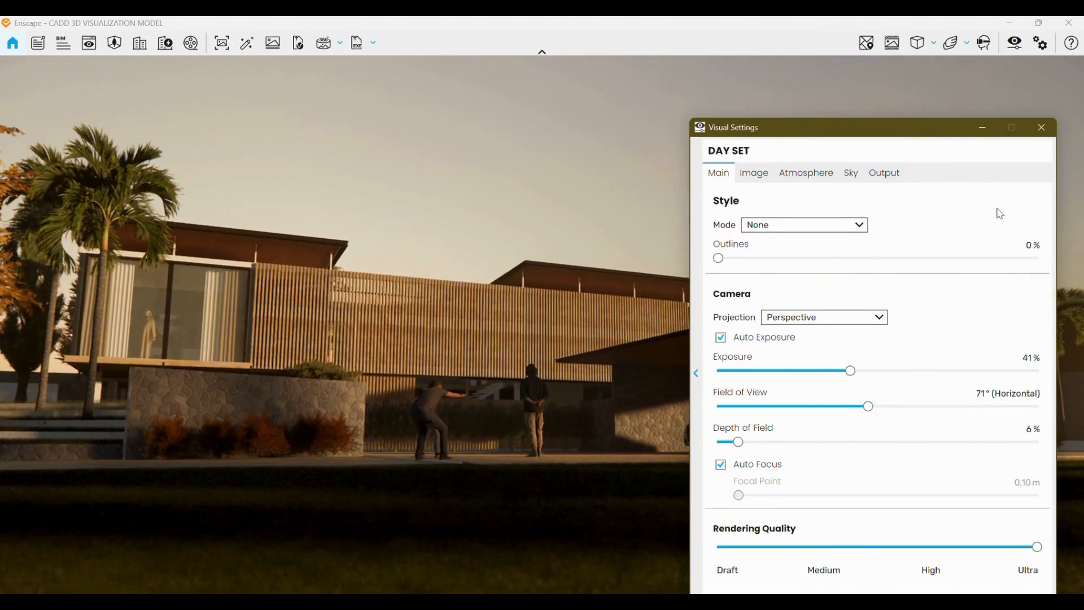
click(985, 129)
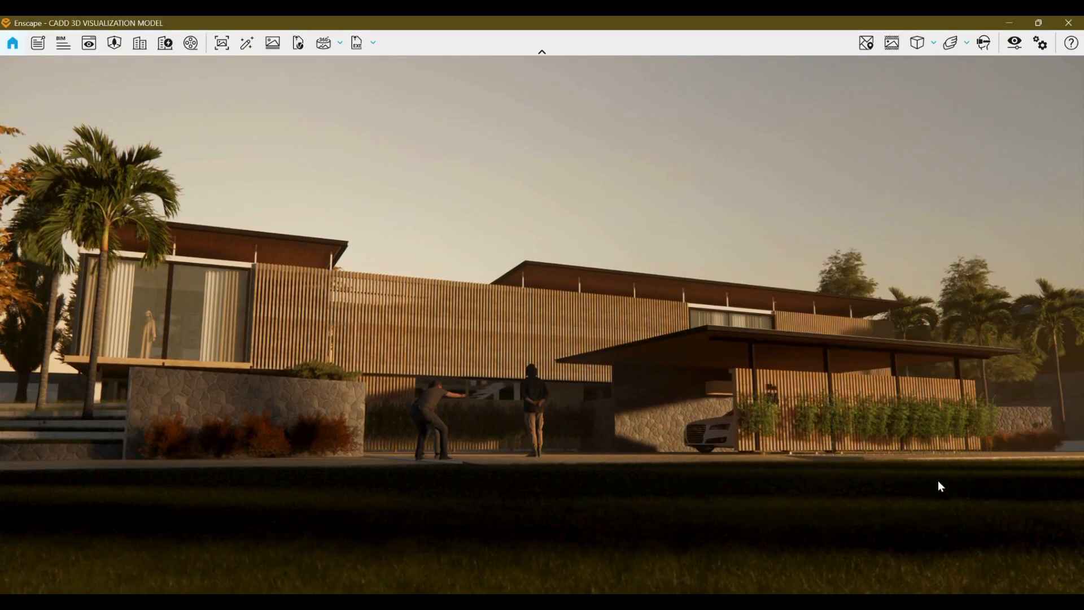
click(1014, 44)
drag(866, 405, 892, 405)
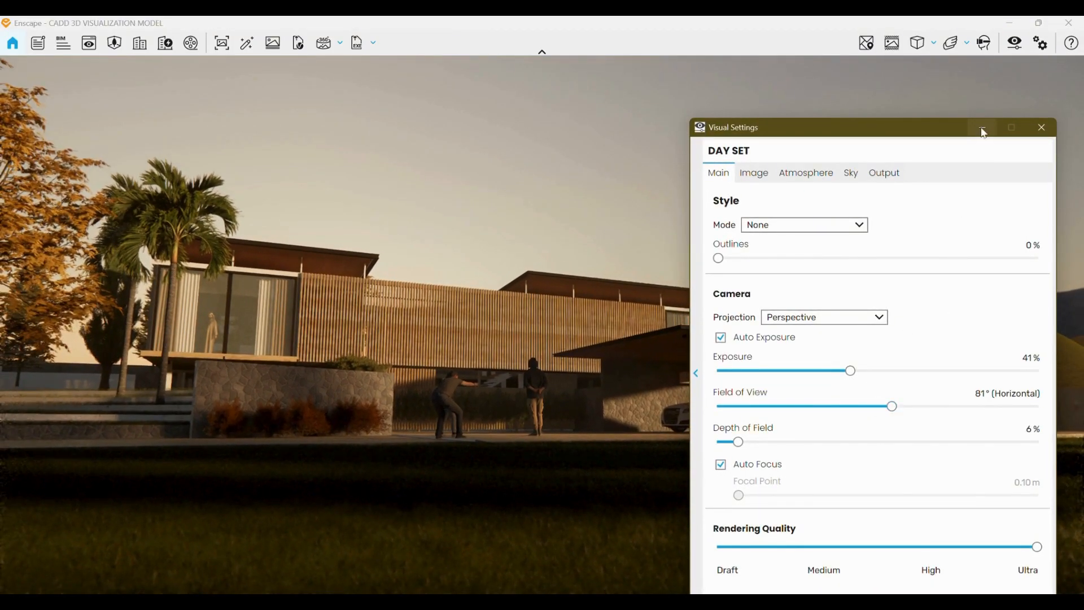
click(982, 129)
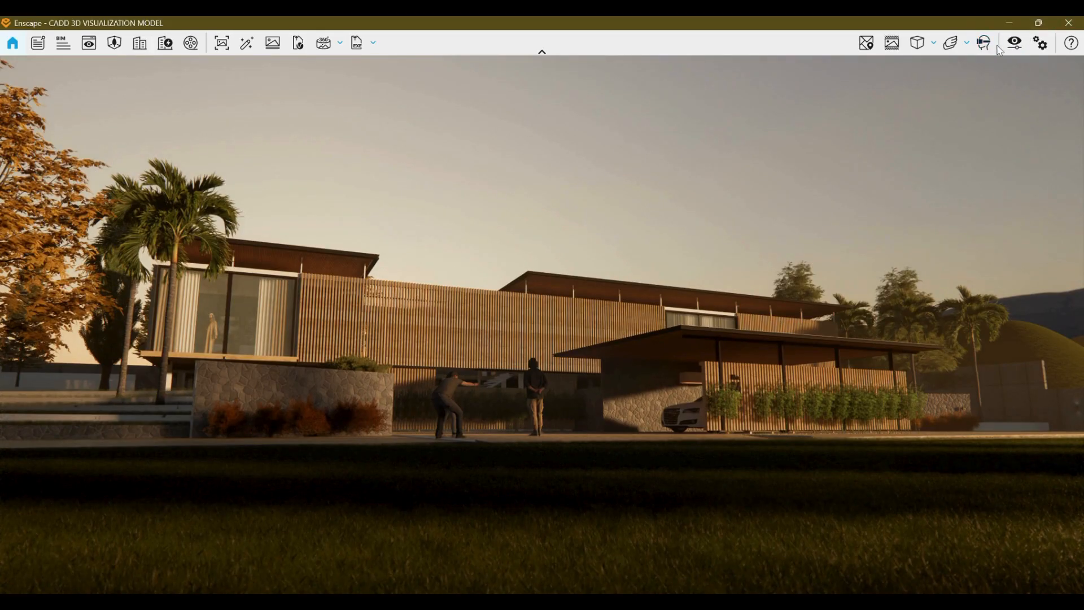
Reduce the depth of field to 4% in Visual Settings.
click(1015, 43)
mouse_move(718, 442)
mouse_down()
mouse_move(934, 448)
mouse_move(735, 449)
mouse_up()
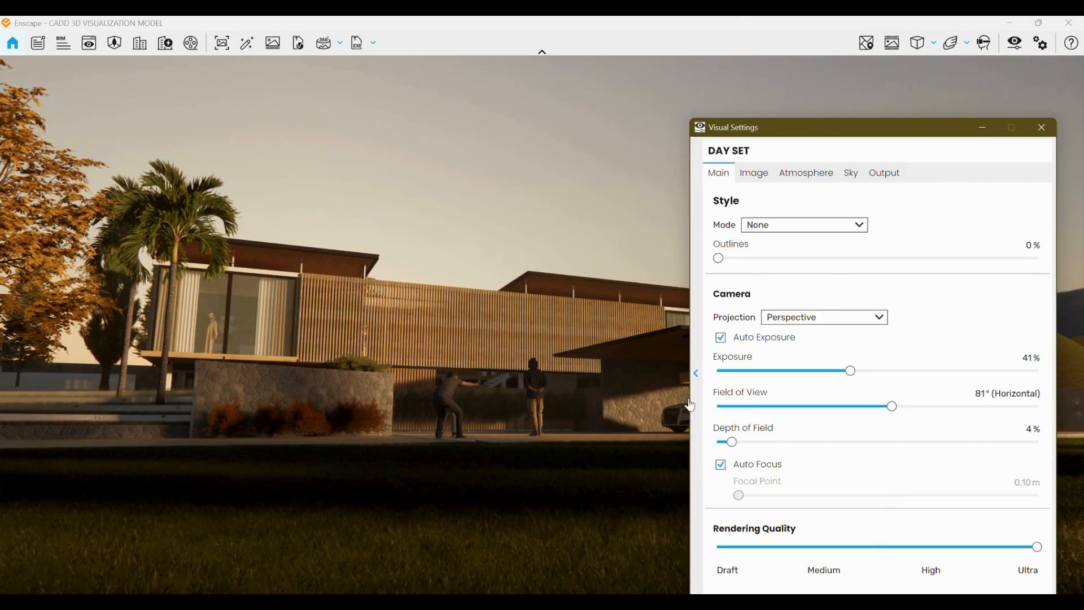
click(985, 128)
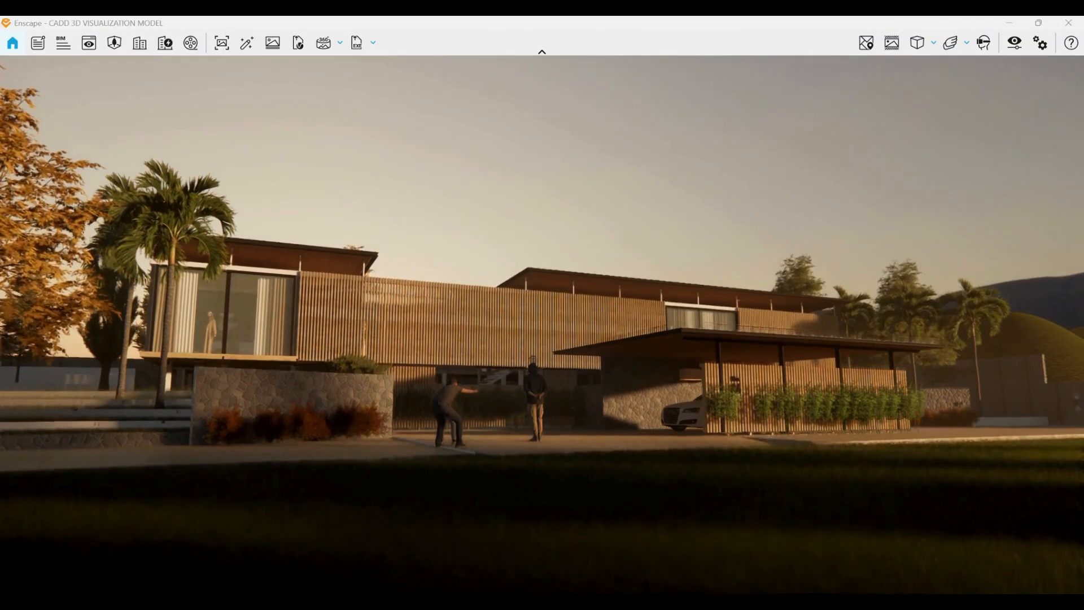
Reopen Visual Settings and switch to its Main settings.
right_drag(703, 412, 703, 403)
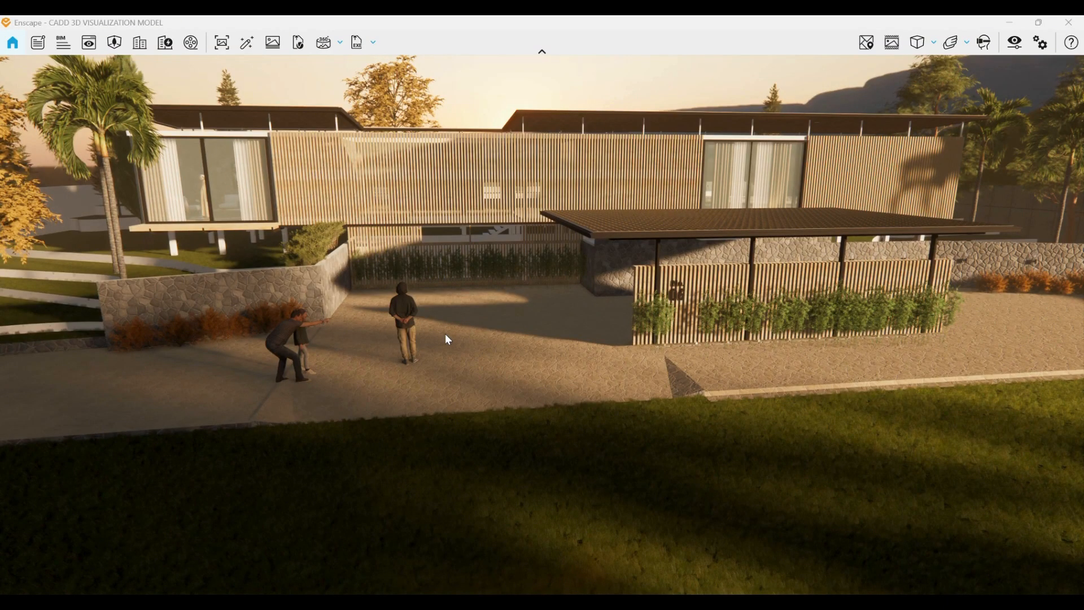
click(1015, 44)
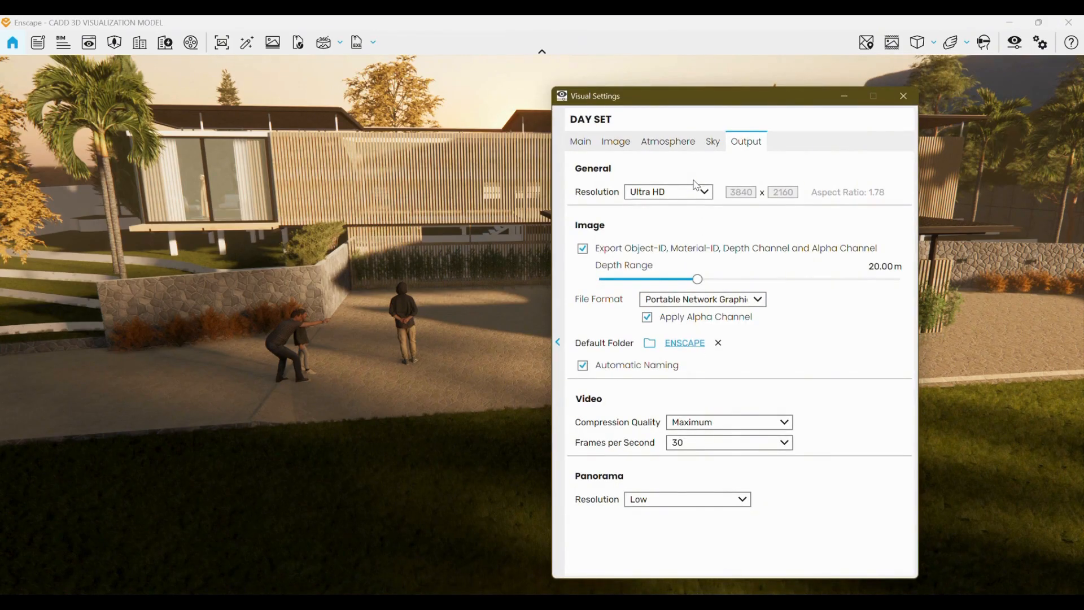
click(580, 141)
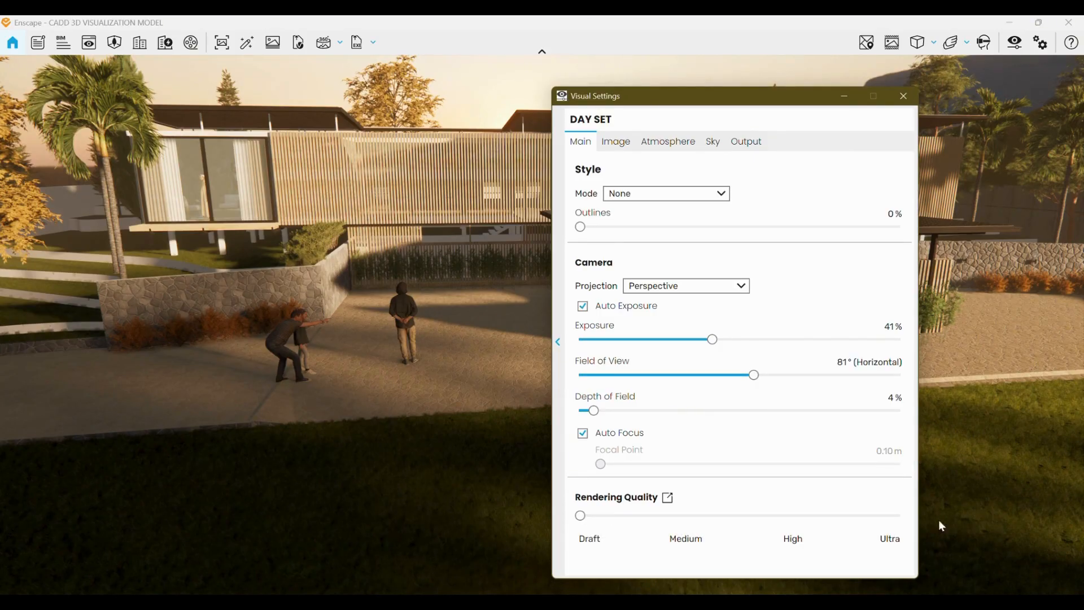
Navigate around the lawn and house entrance in the live view.
mouse_move(893, 523)
click(354, 398)
scroll(377, 423, up, 1)
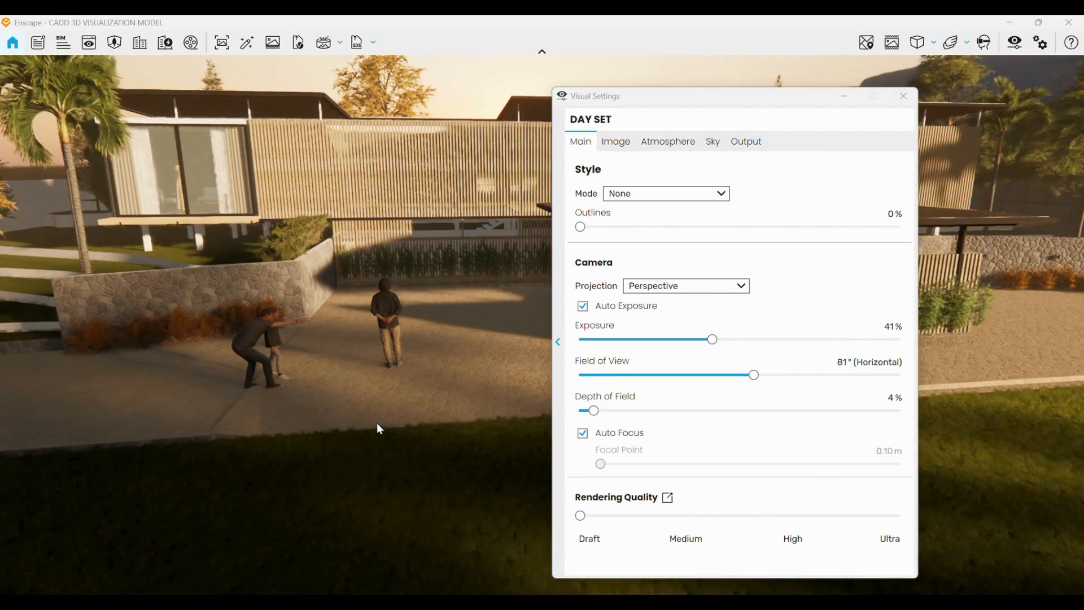
right_drag(384, 433, 376, 426)
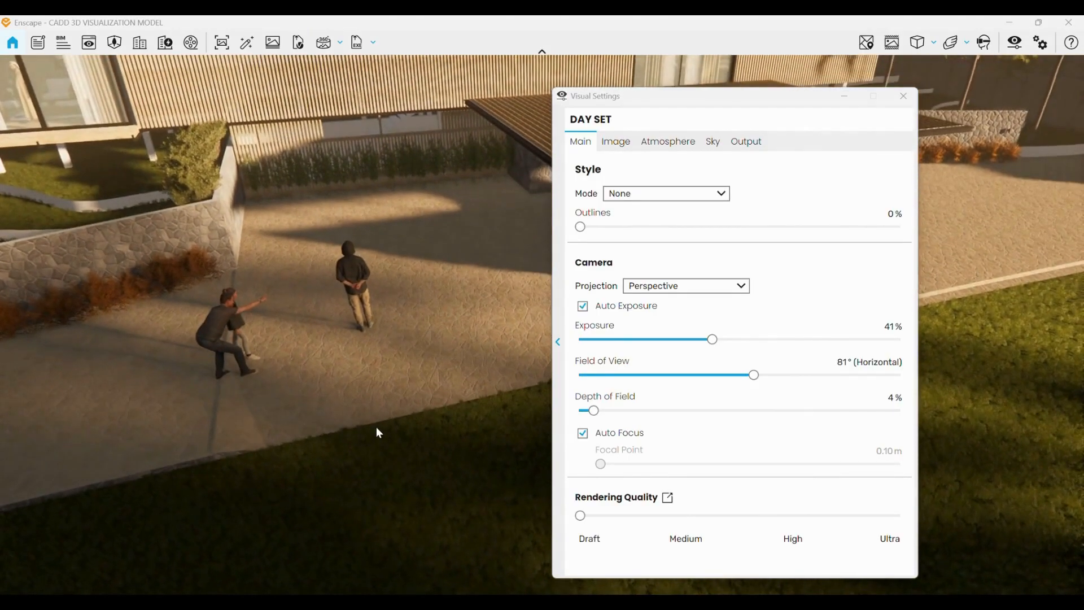
scroll(376, 427, down, 1)
scroll(376, 427, down, 1)
mouse_move(375, 426)
mouse_down()
mouse_move(382, 469)
mouse_move(376, 431)
mouse_up()
right_drag(280, 330, 242, 239)
mouse_move(242, 238)
mouse_down()
mouse_move(240, 229)
mouse_move(243, 238)
mouse_up()
right_drag(347, 443, 347, 443)
drag(347, 442, 393, 465)
mouse_move(437, 479)
right_down()
mouse_move(567, 476)
mouse_move(588, 460)
mouse_move(560, 427)
mouse_move(407, 399)
mouse_move(435, 472)
right_up()
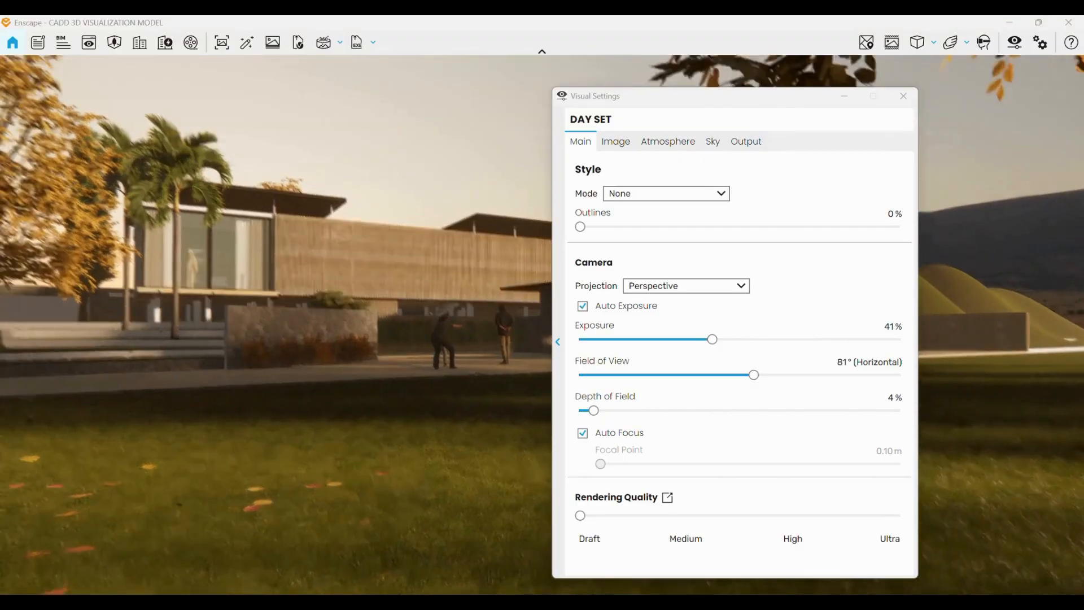
drag(308, 446, 283, 436)
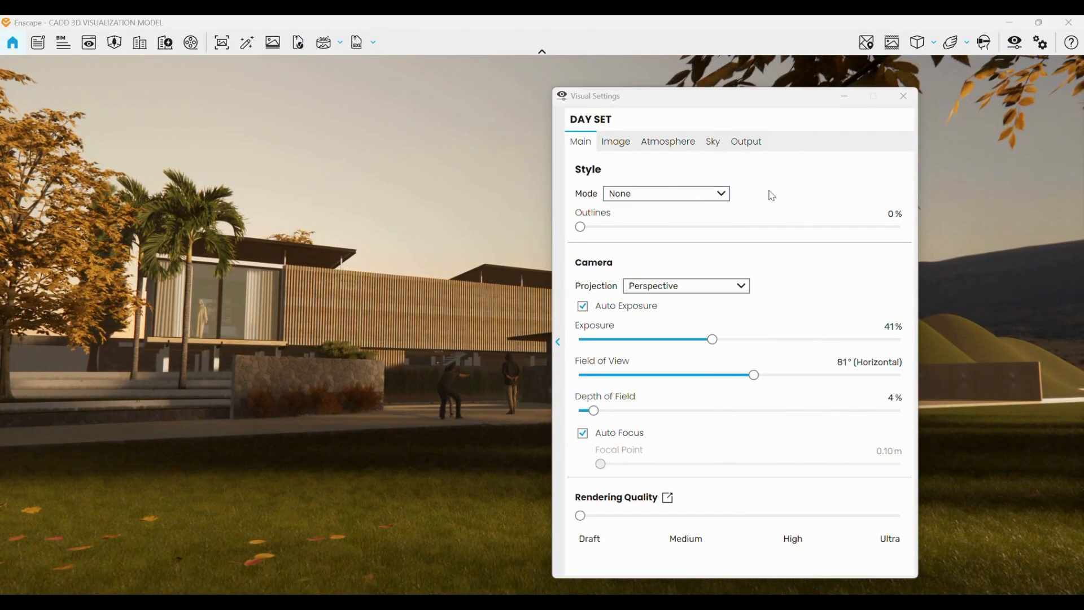
Examine the Output settings, including the resolution options and image export options.
click(754, 148)
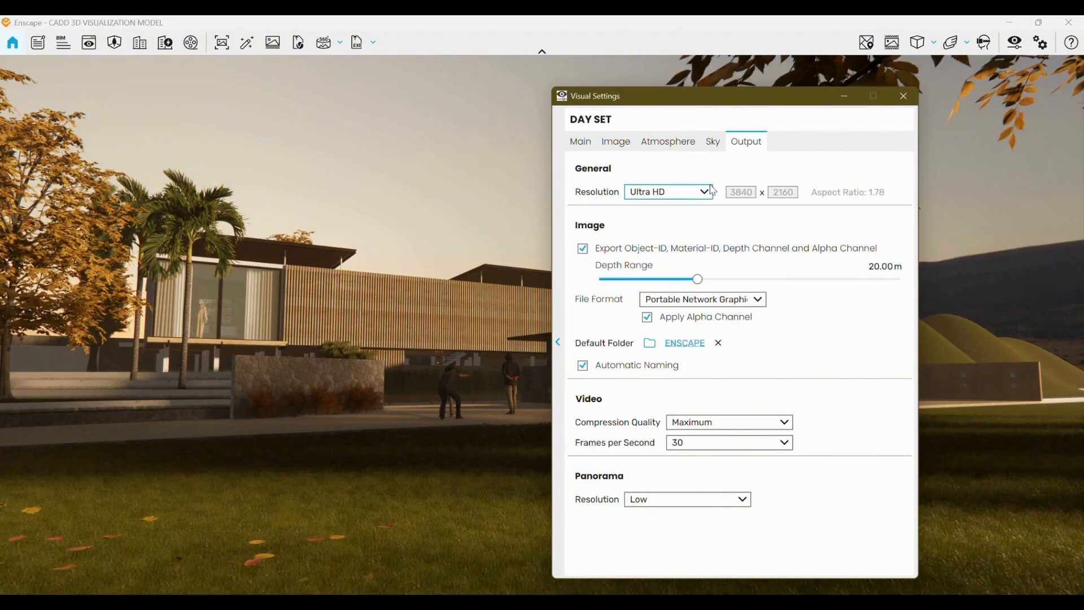
click(687, 193)
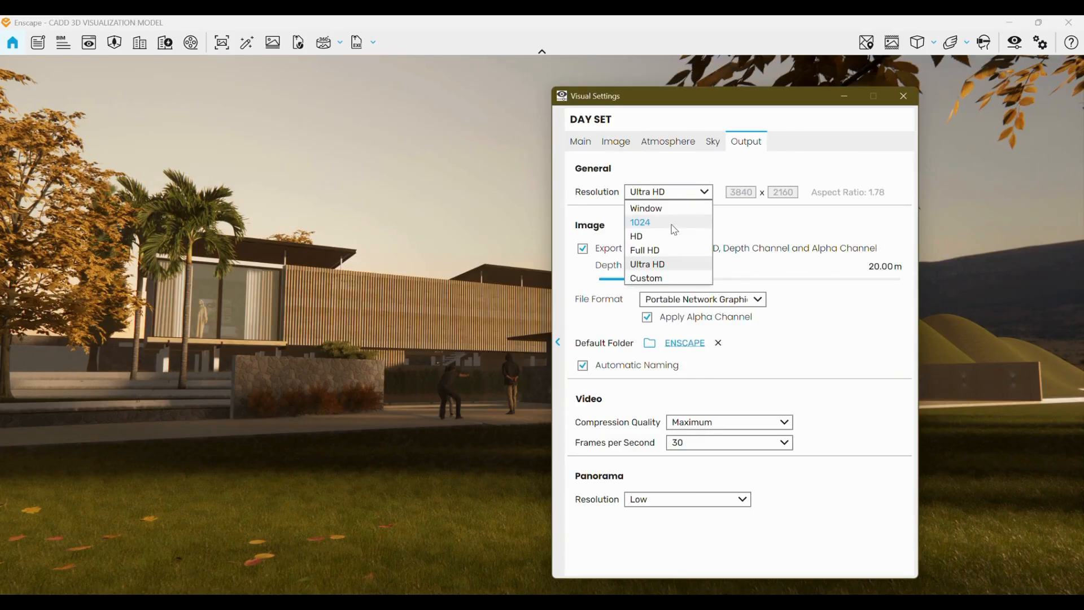
click(412, 404)
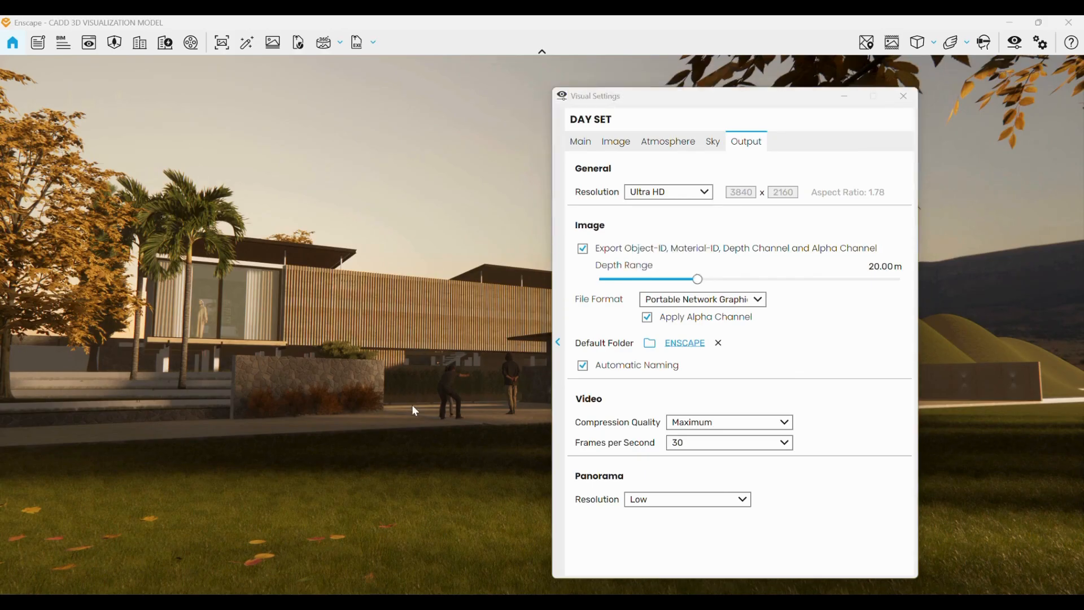
right_drag(412, 404, 391, 419)
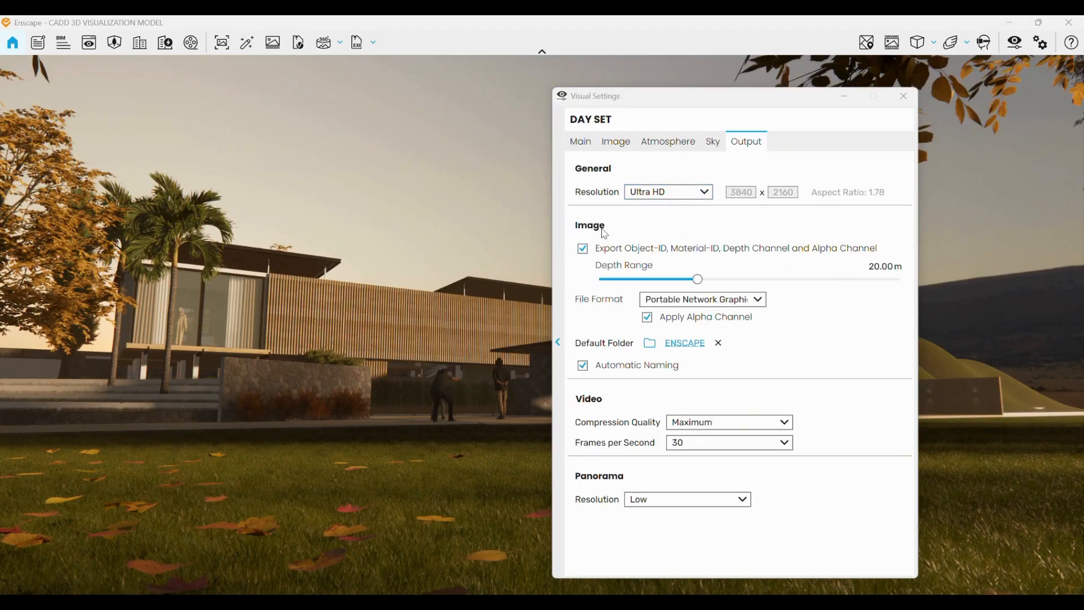
click(579, 253)
click(579, 252)
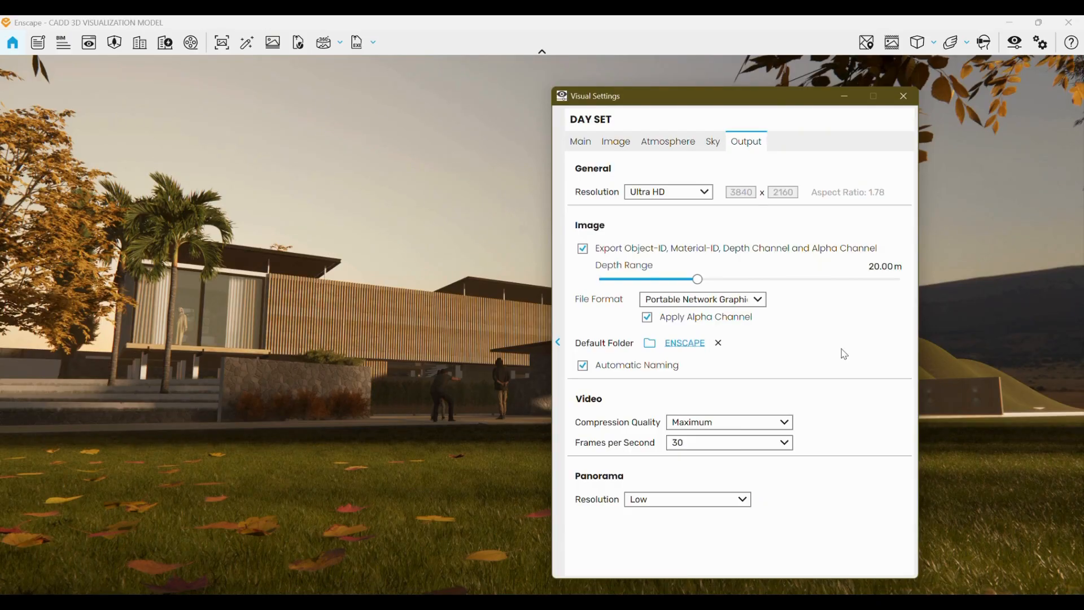
mouse_move(690, 367)
mouse_move(759, 327)
mouse_move(761, 369)
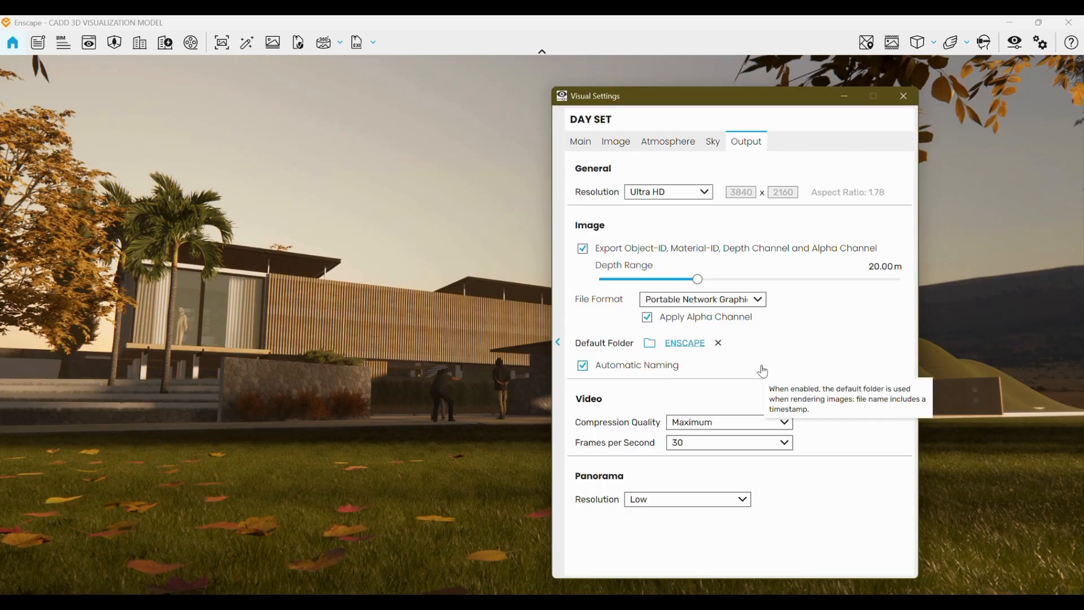